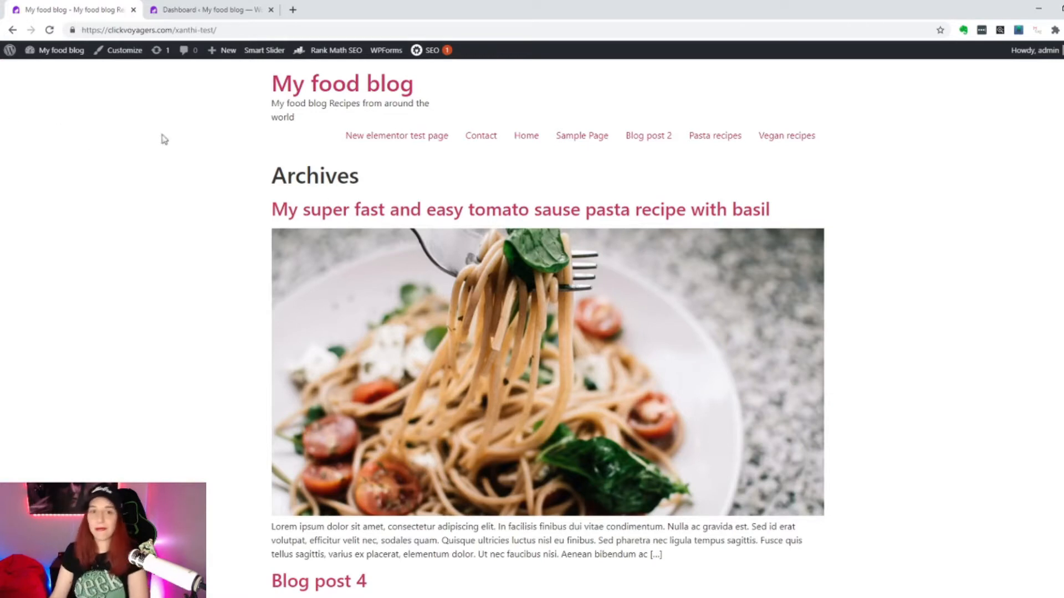
Step: Find "New elementor test page" in the site's page list, view it, and open it for editing with Elementor
{"action": "mouse_move", "coordinate": [56, 54]}
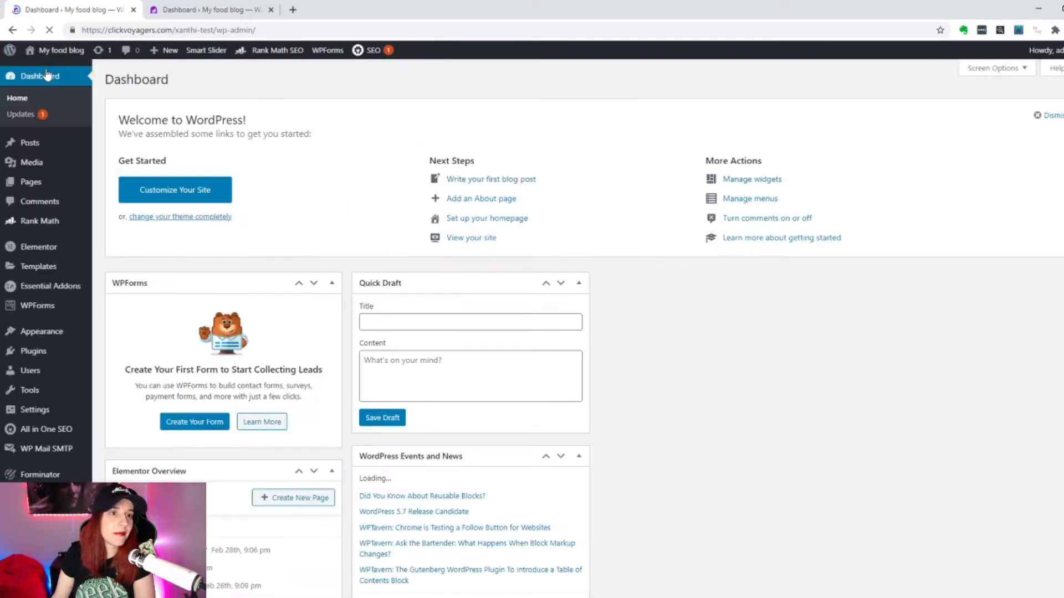
{"action": "mouse_move", "coordinate": [34, 187]}
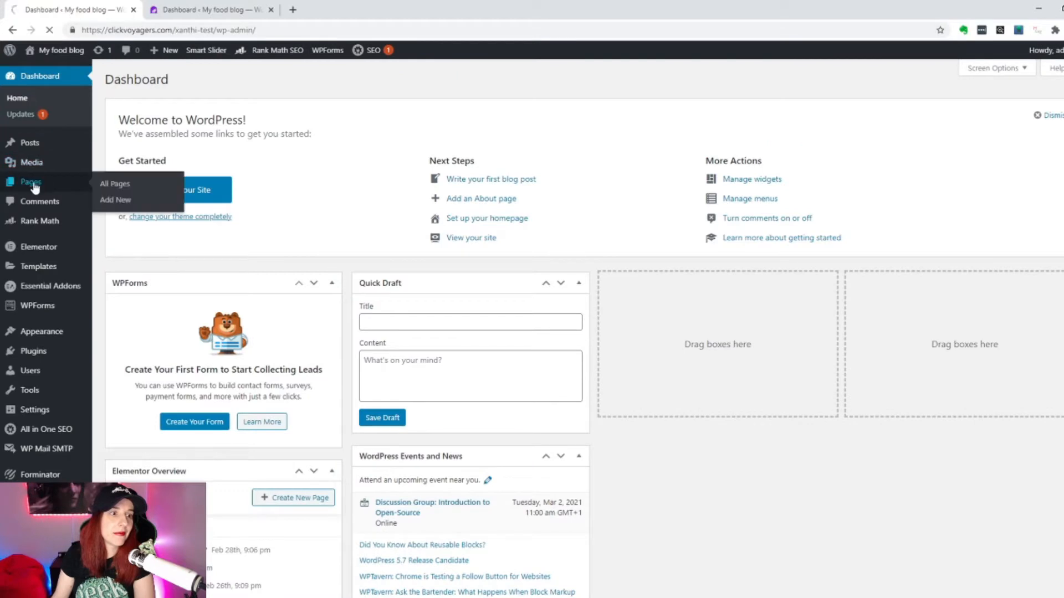
{"action": "scroll", "coordinate": [259, 287], "scroll_direction": "down", "scroll_amount": 2}
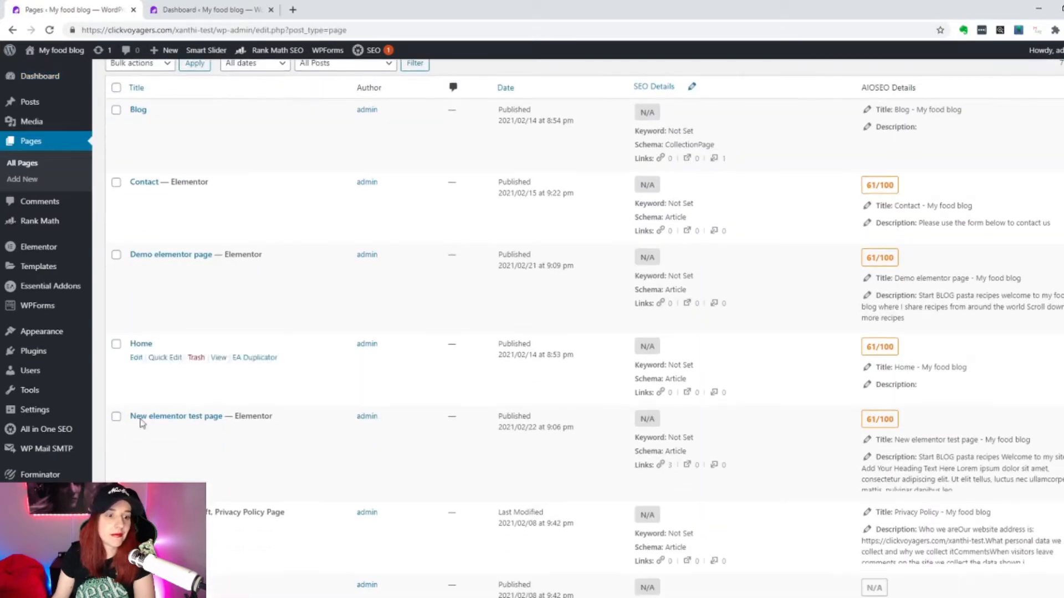
{"action": "mouse_move", "coordinate": [245, 434]}
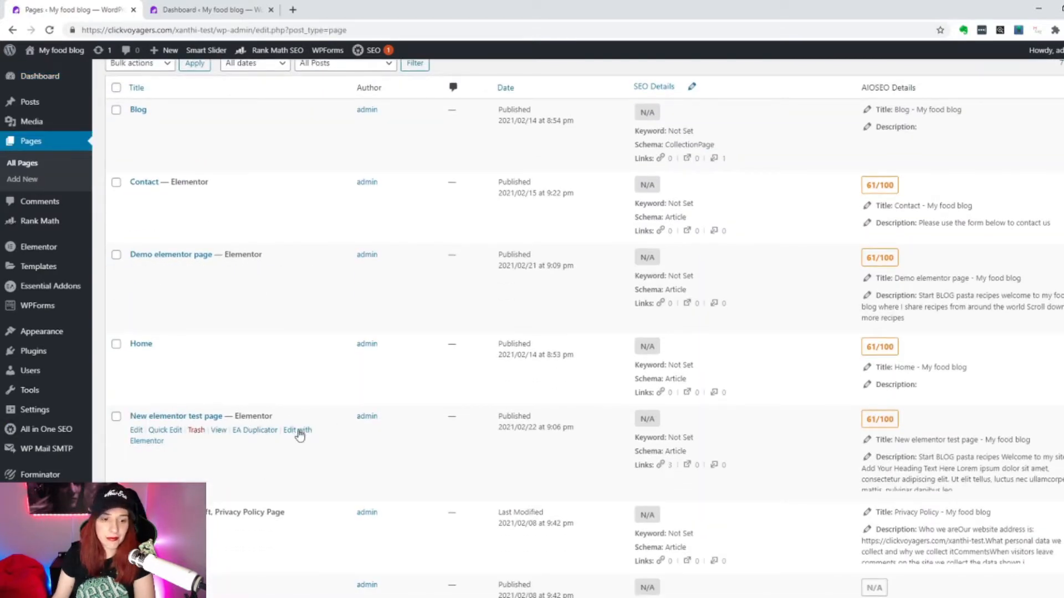
{"action": "left_click", "coordinate": [219, 431]}
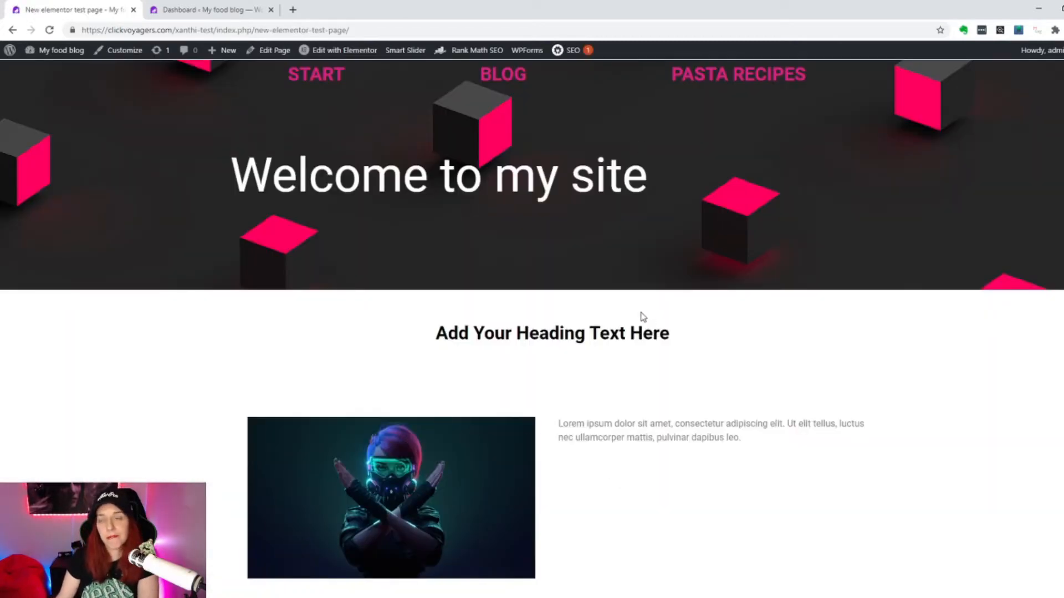
{"action": "mouse_move", "coordinate": [328, 51]}
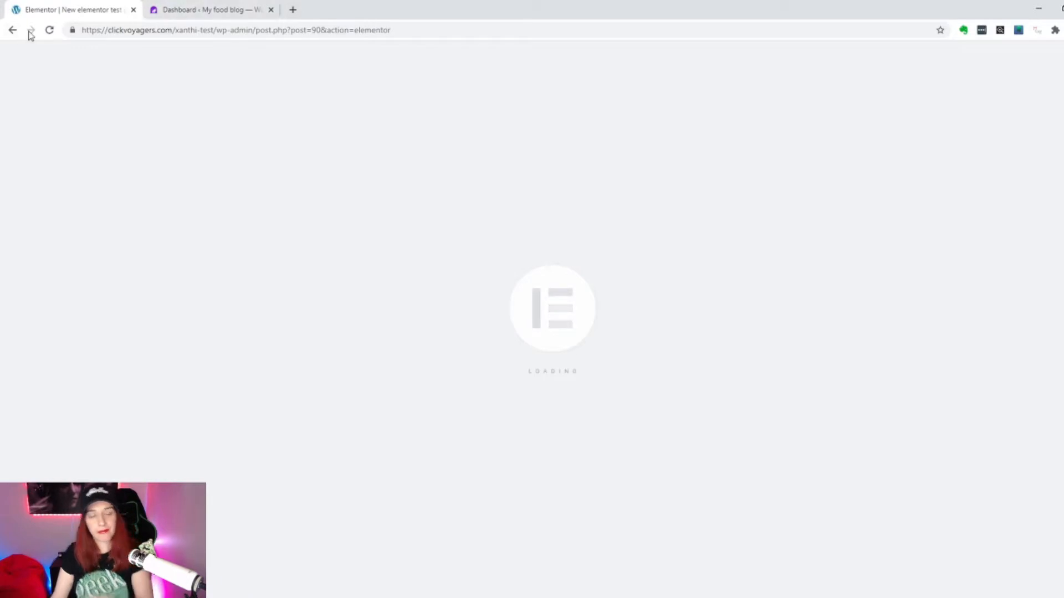
Step: Add a single-column section below the image and text section and place a Heading widget in it
{"action": "scroll", "coordinate": [770, 411], "scroll_direction": "down", "scroll_amount": 2}
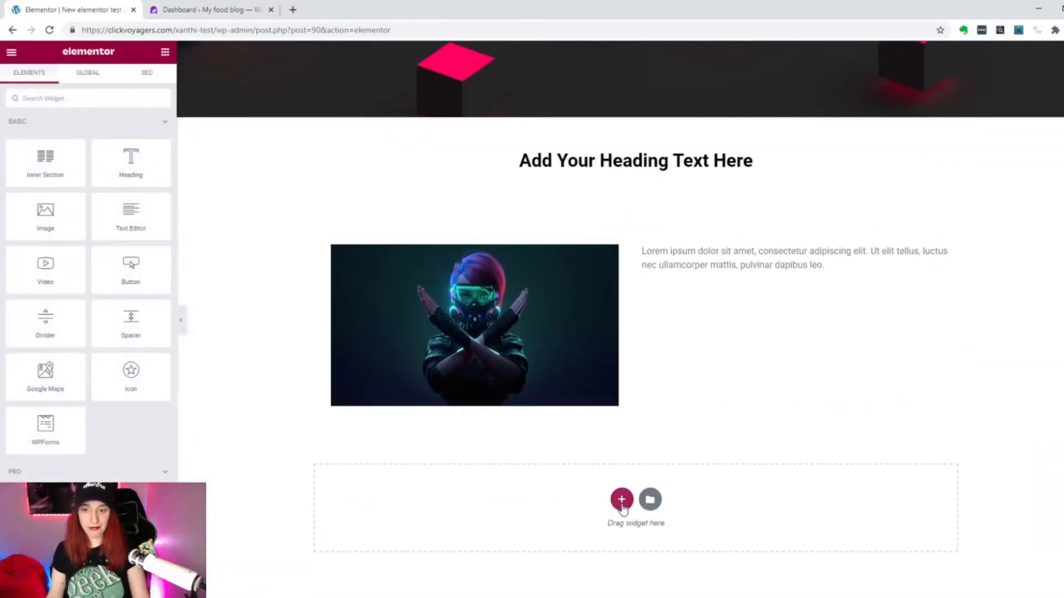
{"action": "left_click", "coordinate": [622, 500]}
{"action": "left_click", "coordinate": [474, 535]}
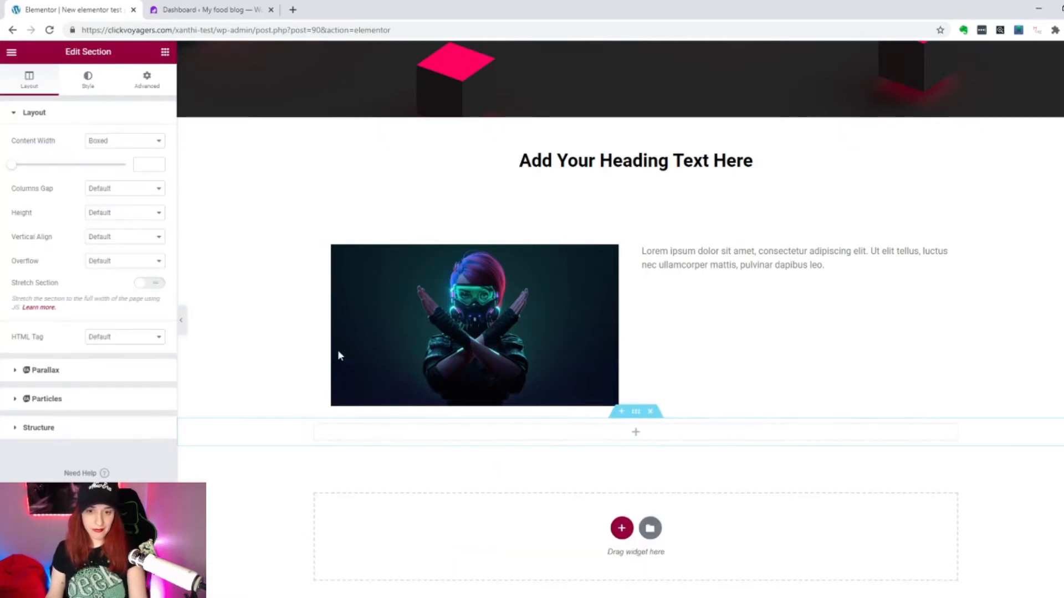
{"action": "left_click", "coordinate": [163, 51]}
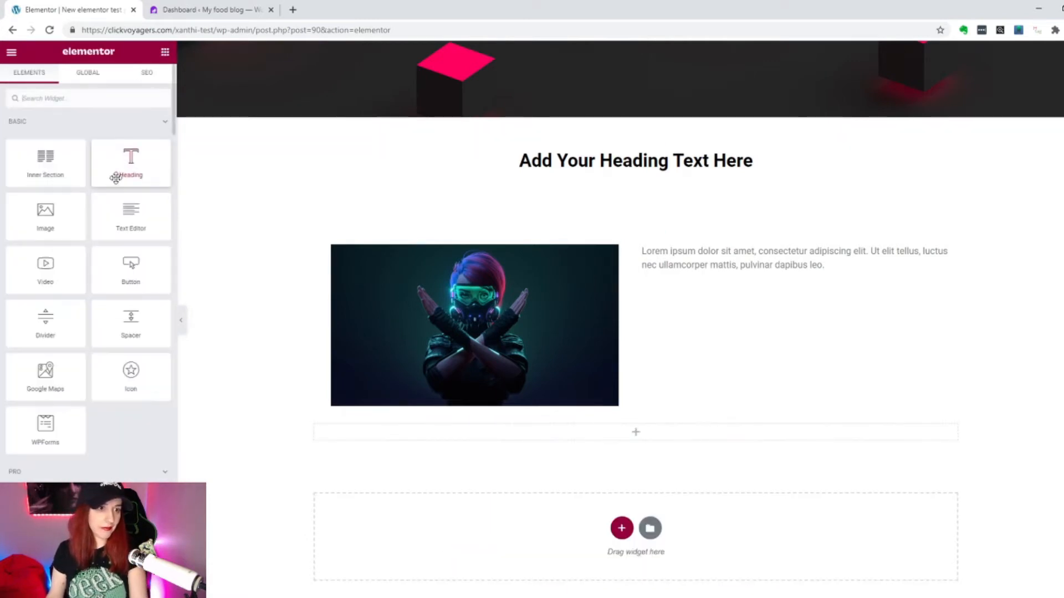
{"action": "left_click_drag", "start_coordinate": [114, 173], "coordinate": [645, 447]}
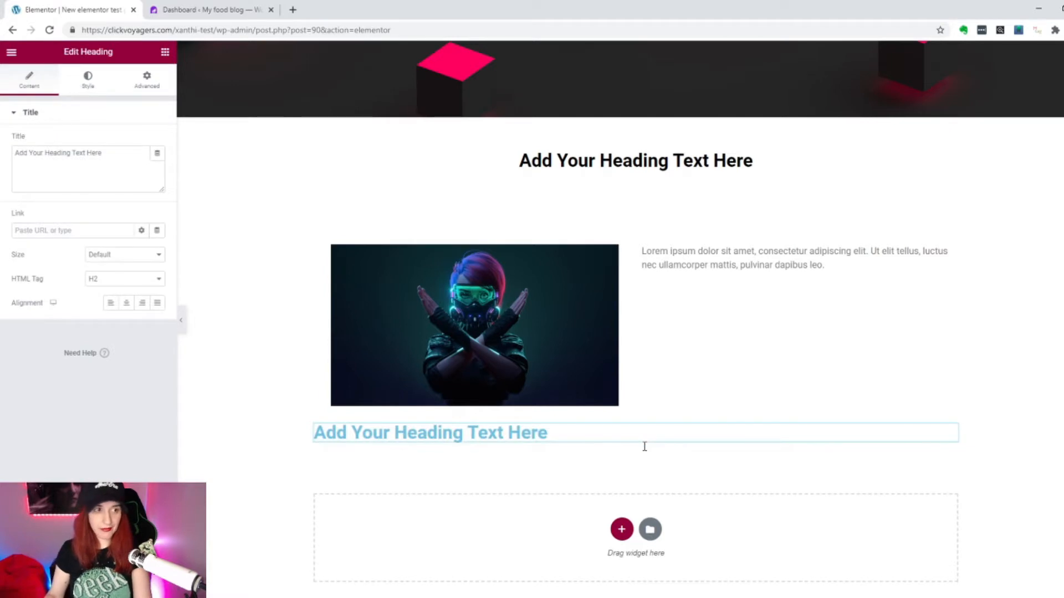
Step: Set the new heading's title to "Here are some cool images"
{"action": "triple_click", "coordinate": [105, 152]}
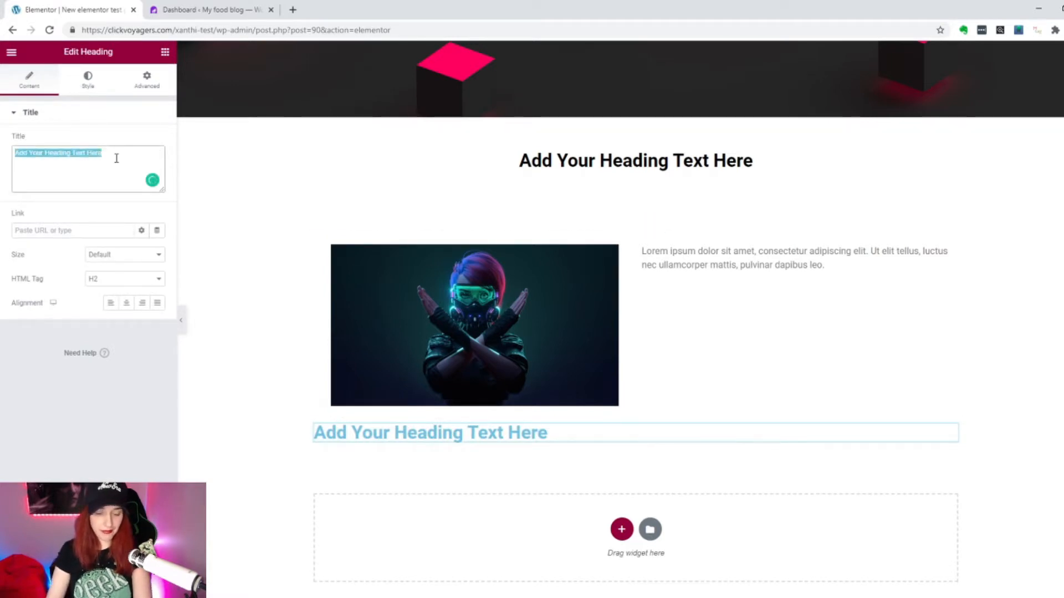
{"action": "type", "text": "Here are som"}
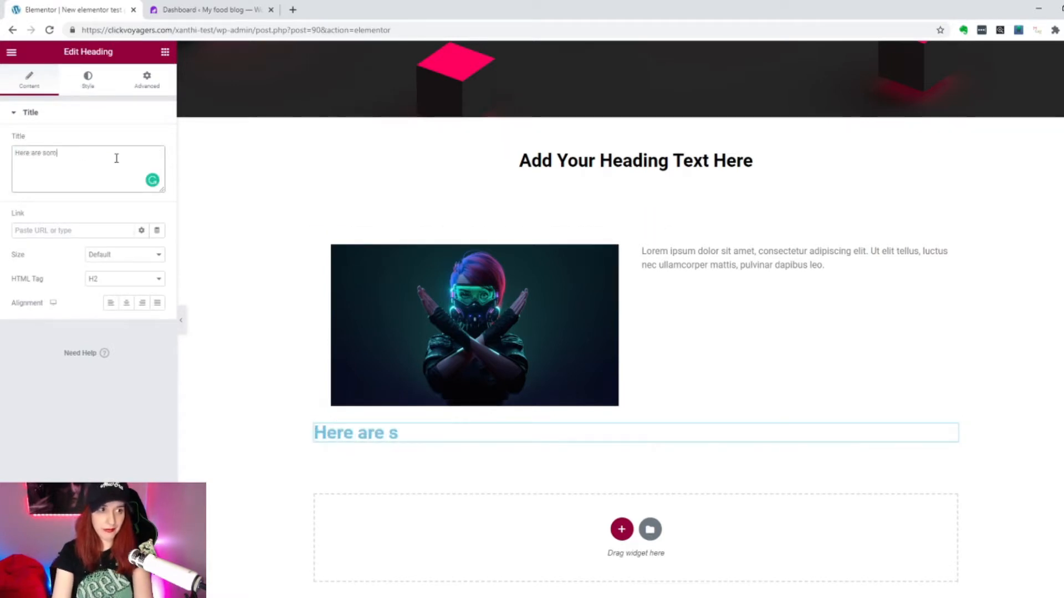
{"action": "type", "text": "e cool image"}
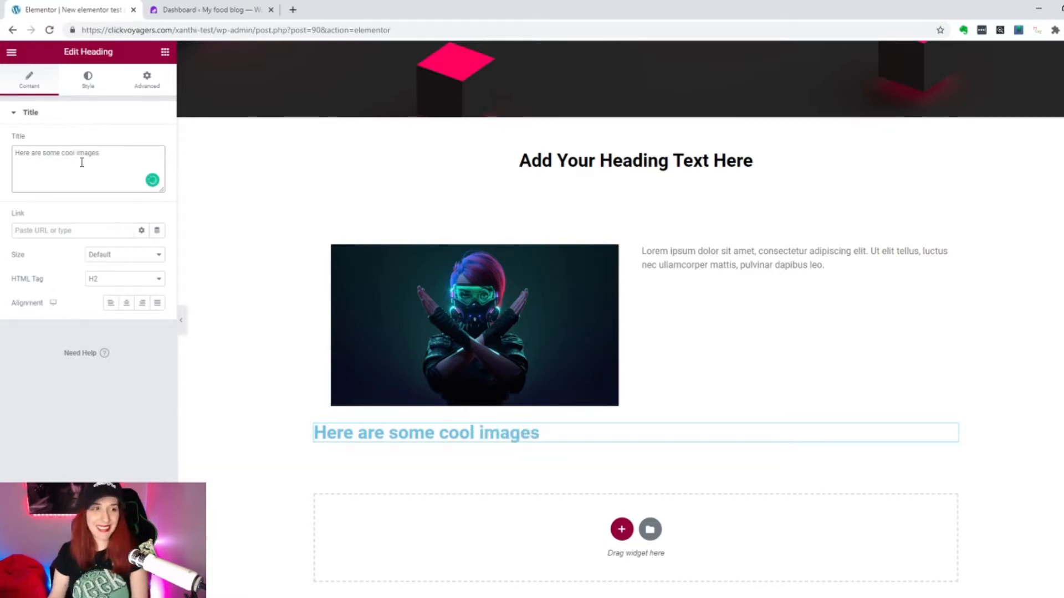
Step: Set the "Here are some cool images" heading's text color to #000000 and center its alignment
{"action": "left_click", "coordinate": [88, 80]}
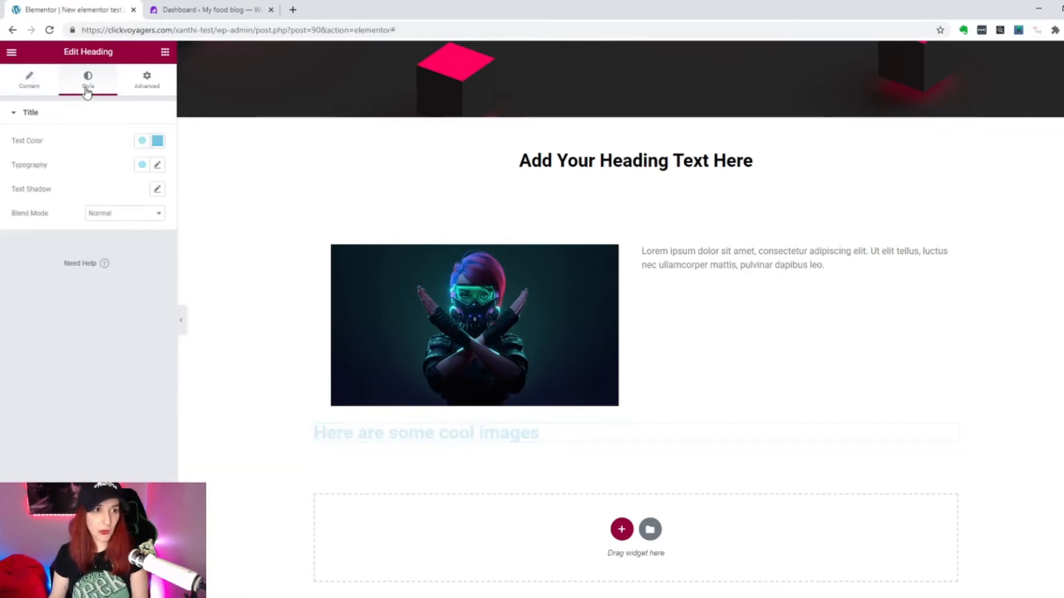
{"action": "left_click", "coordinate": [157, 140]}
{"action": "type", "text": "#000000"}
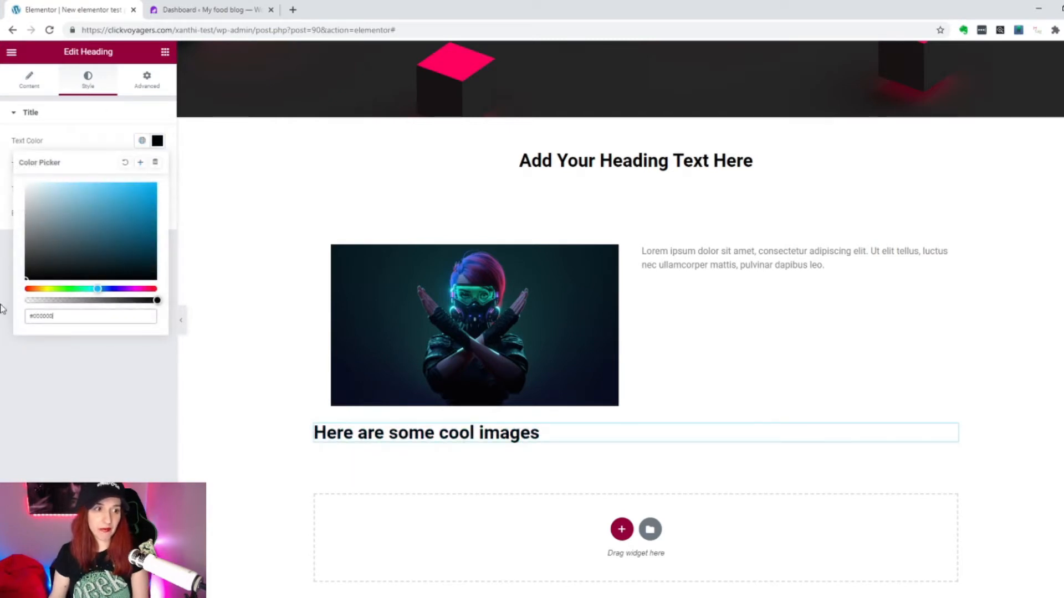
{"action": "left_click", "coordinate": [29, 79]}
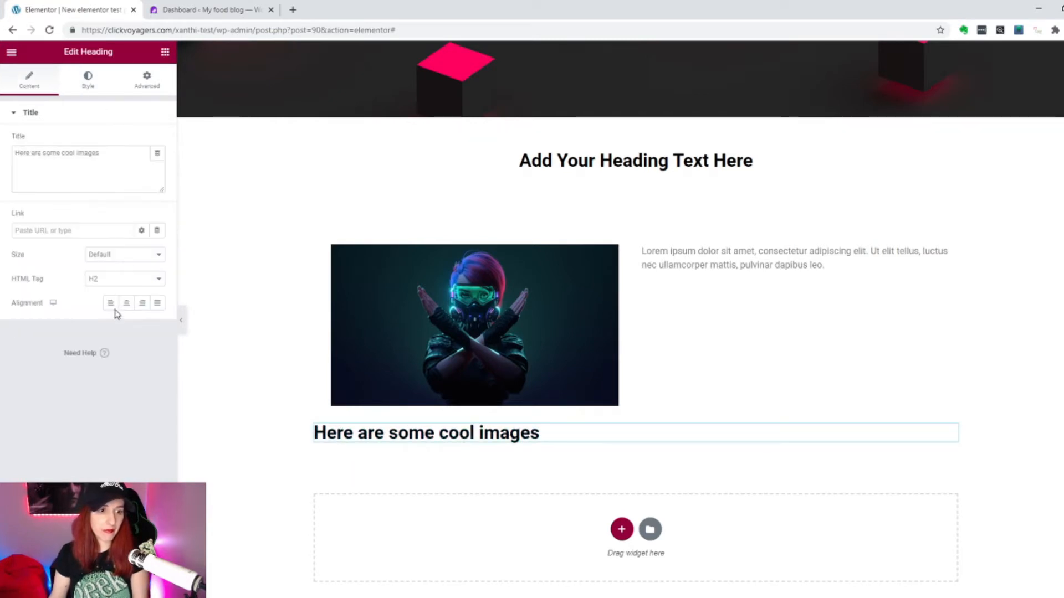
{"action": "left_click", "coordinate": [126, 305]}
Step: Set the heading's linked margin to 50 px on all four sides
{"action": "left_click", "coordinate": [135, 85]}
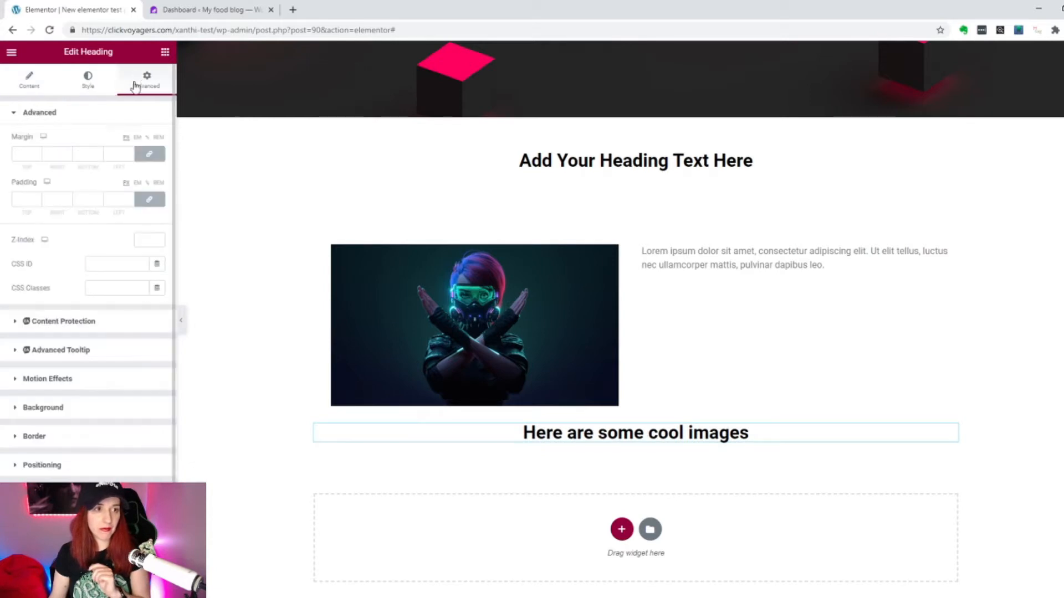
{"action": "left_click", "coordinate": [24, 154]}
{"action": "type", "text": "50"}
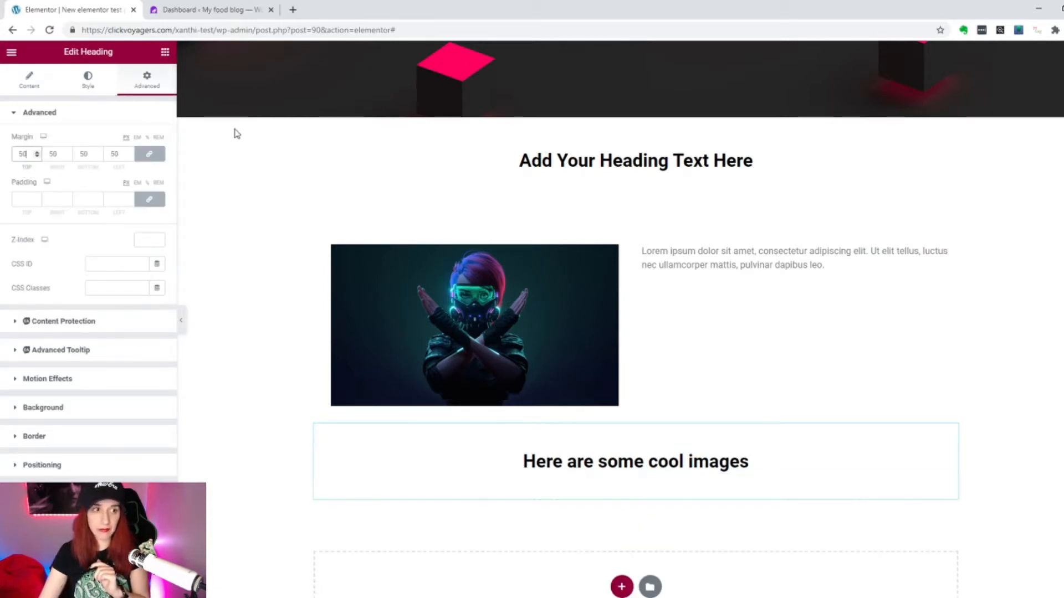
Step: Try unlinking and relinking the heading's margin values, and raise the linked margin to 54 px on all sides
{"action": "left_click", "coordinate": [150, 156]}
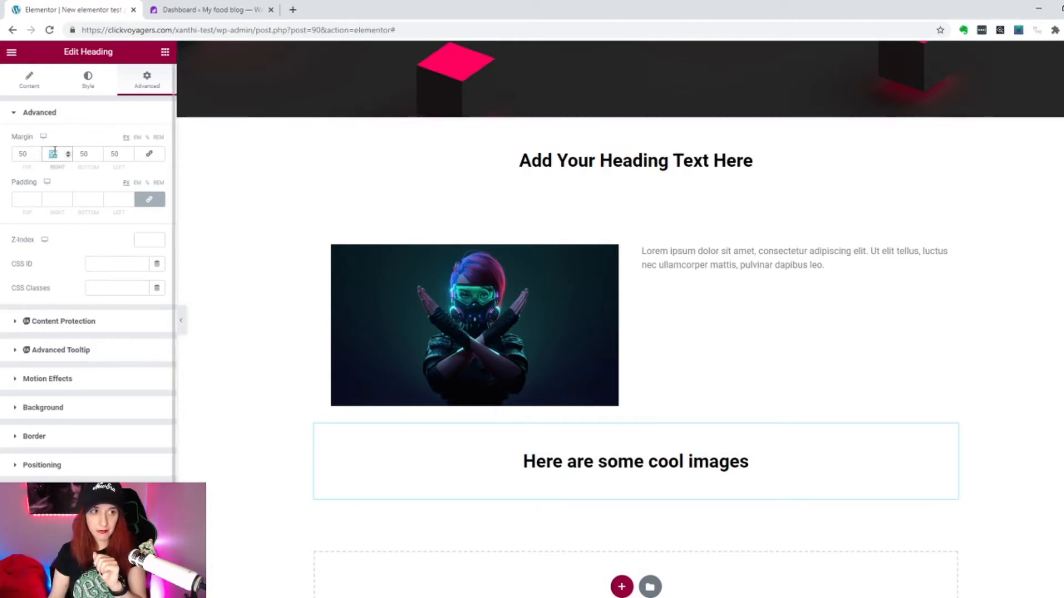
{"action": "left_click", "coordinate": [149, 153]}
{"action": "left_click", "coordinate": [37, 152]}
{"action": "left_click", "coordinate": [37, 152]}
{"action": "left_click", "coordinate": [37, 152]}
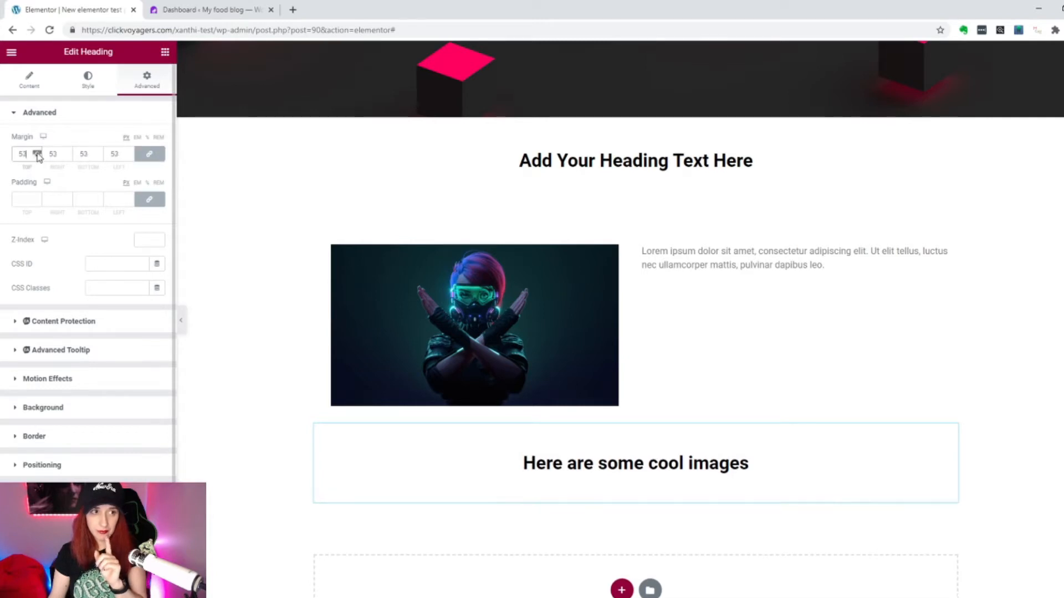
{"action": "left_click", "coordinate": [37, 152]}
Step: Unlink the heading's margins and set top and bottom to 50 px and right and left to 0
{"action": "left_click", "coordinate": [149, 154]}
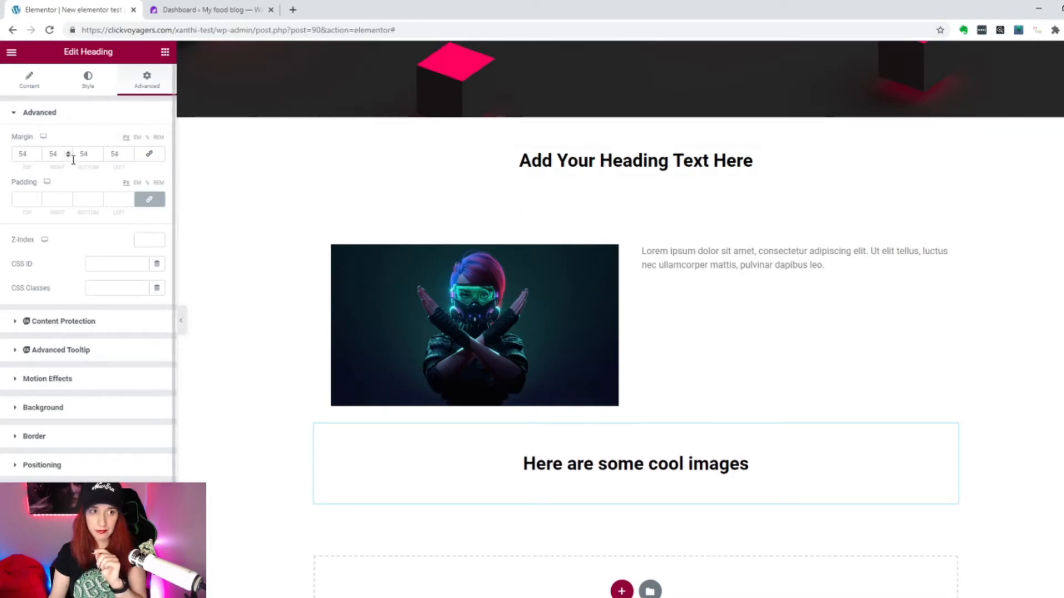
{"action": "left_click", "coordinate": [48, 155]}
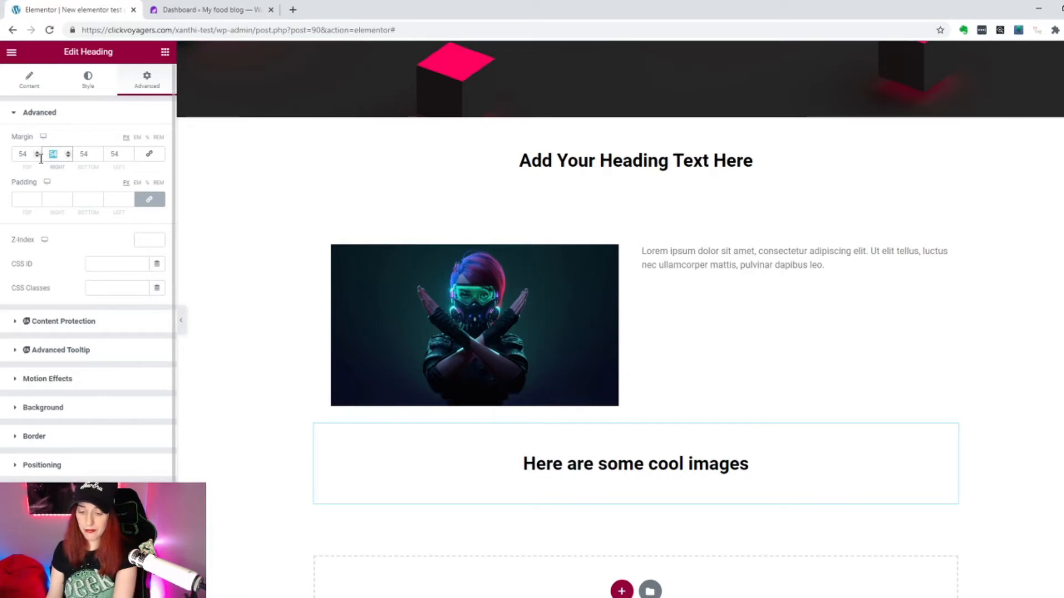
{"action": "type", "text": "0"}
{"action": "left_click", "coordinate": [116, 154]}
{"action": "type", "text": "0"}
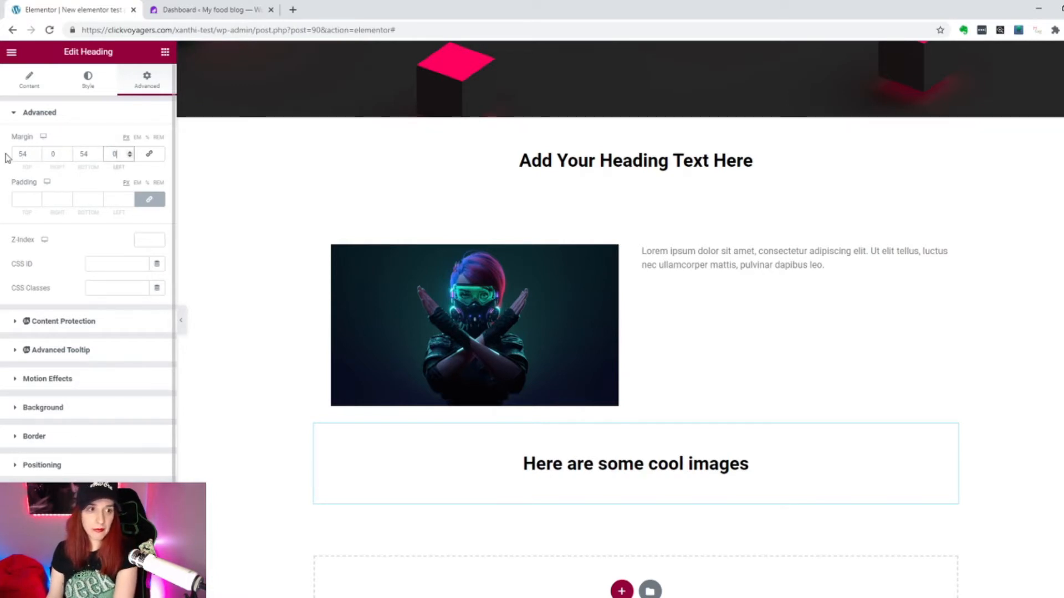
{"action": "left_click", "coordinate": [19, 153]}
{"action": "type", "text": "50"}
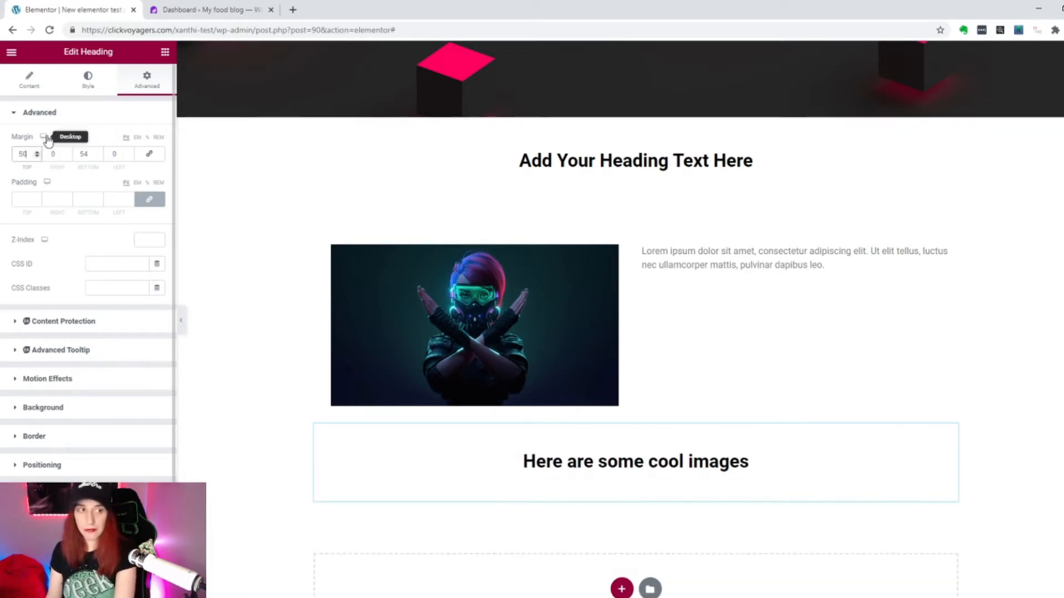
{"action": "left_click", "coordinate": [86, 153]}
{"action": "type", "text": "50"}
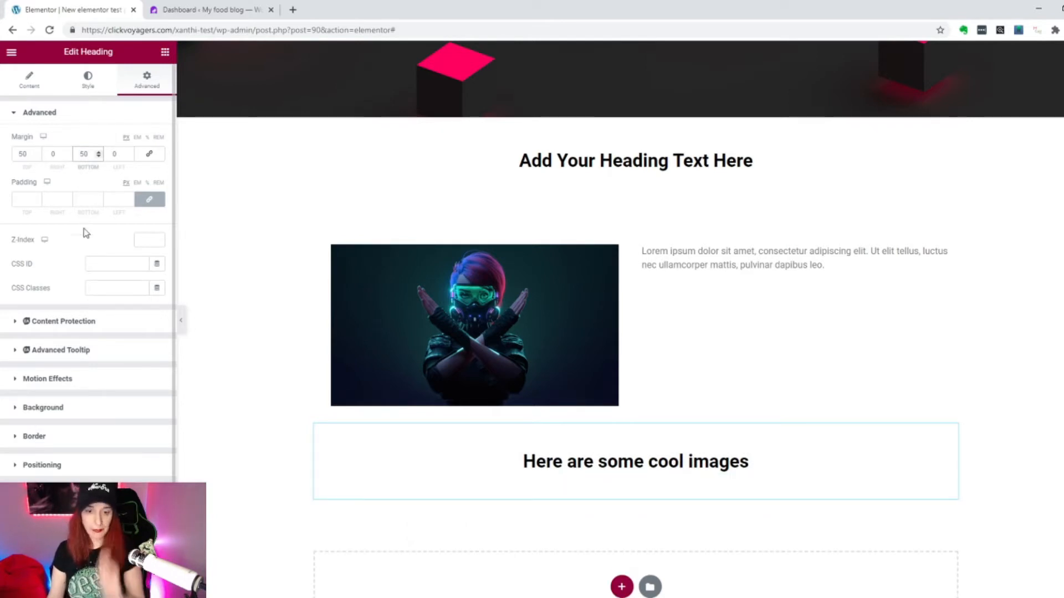
Step: Add another single-column section below the heading, search the widgets for "slider", and place an Image Carousel in it
{"action": "scroll", "coordinate": [451, 430], "scroll_direction": "down", "scroll_amount": 2}
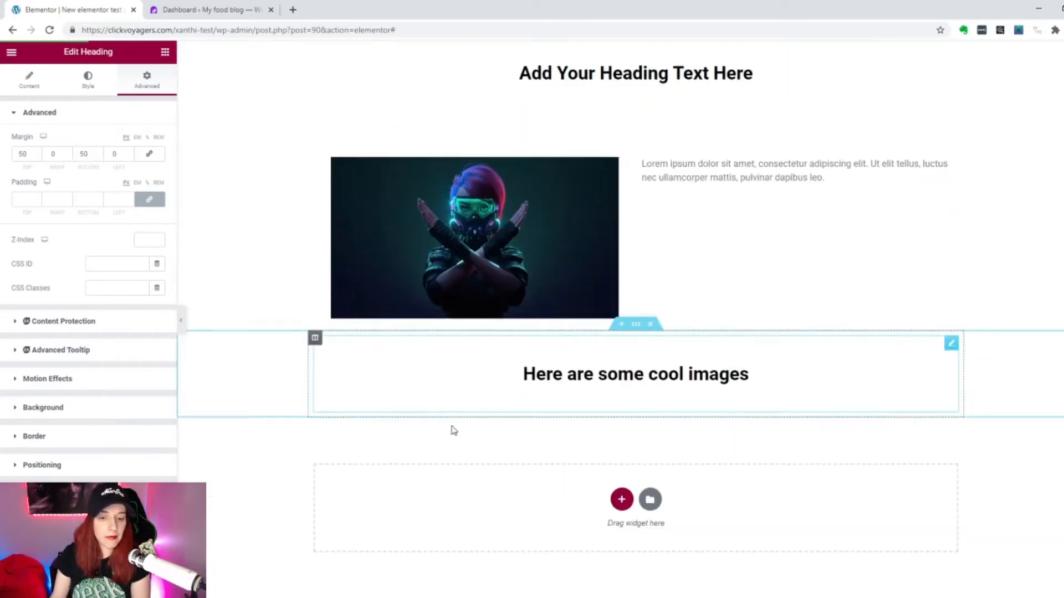
{"action": "left_click", "coordinate": [614, 502]}
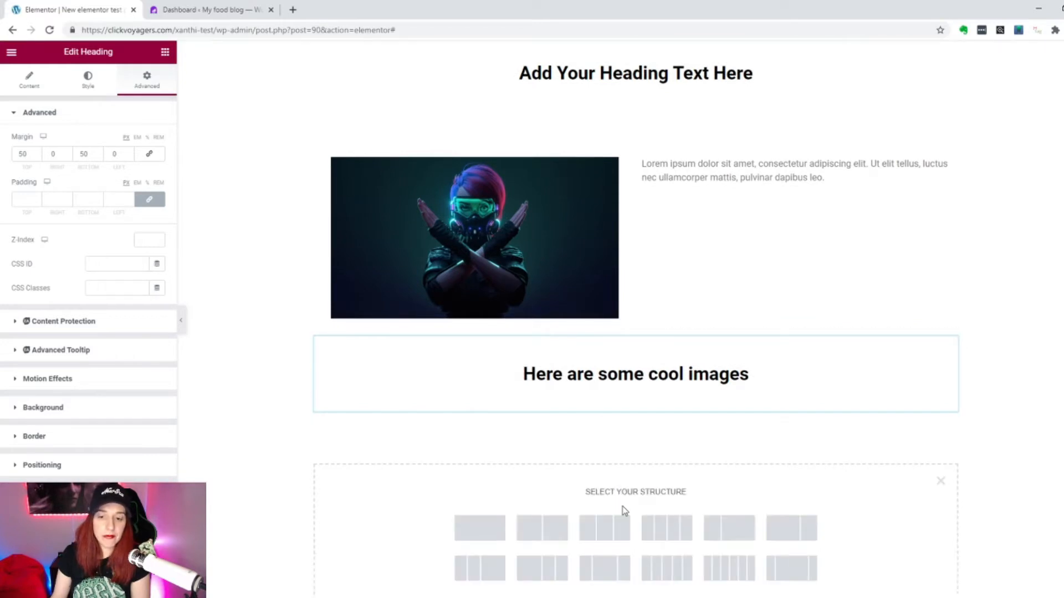
{"action": "left_click", "coordinate": [479, 528]}
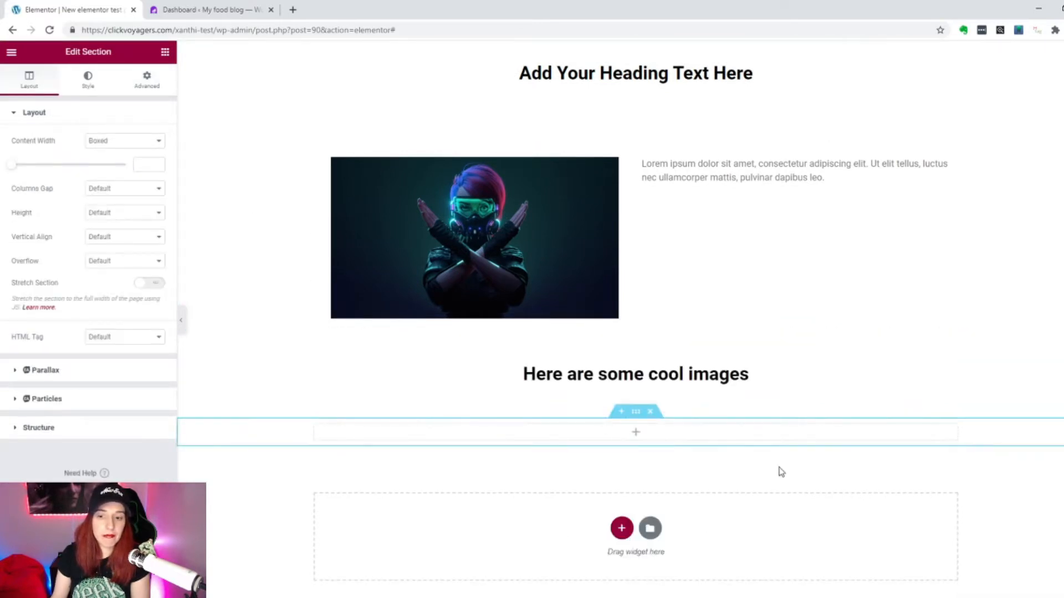
{"action": "left_click", "coordinate": [634, 437]}
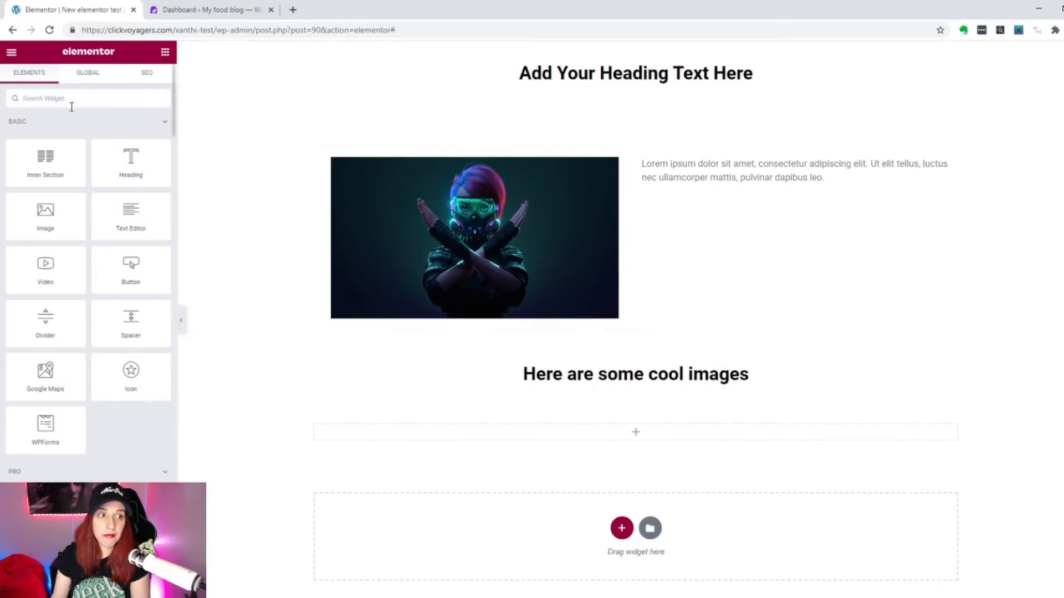
{"action": "type", "text": "slider"}
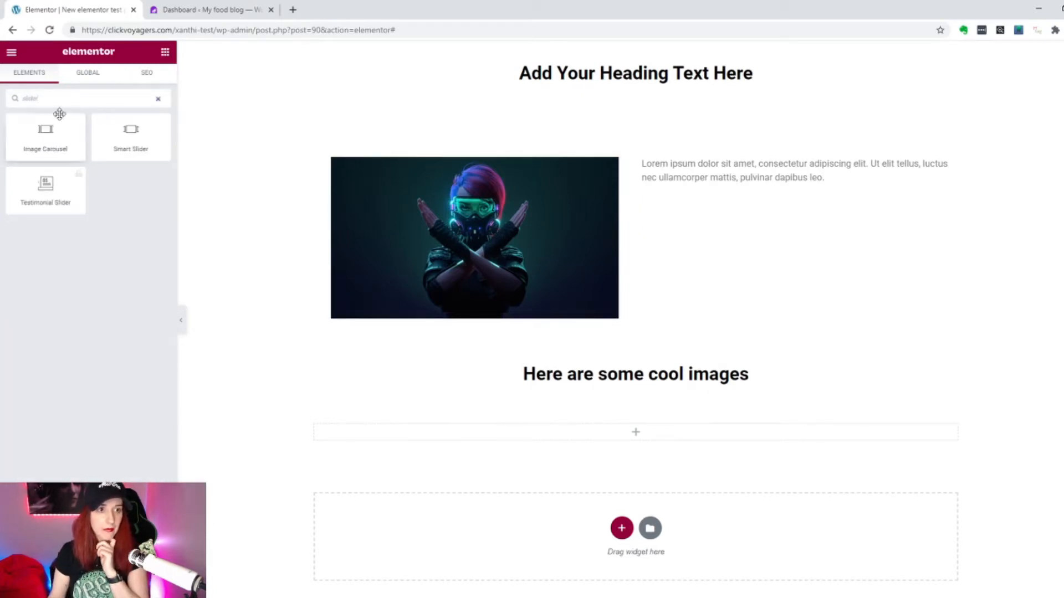
{"action": "left_click_drag", "start_coordinate": [47, 135], "coordinate": [627, 434]}
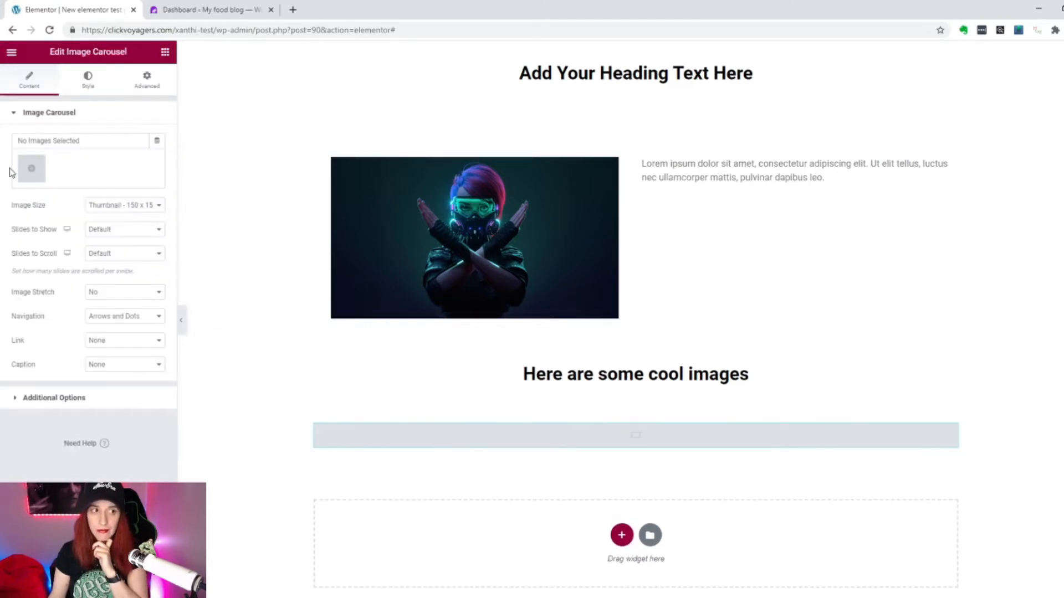
Step: Create a gallery from the yellow car, masked neon figure and red umbrella pictures in the media library and insert it into the carousel
{"action": "left_click", "coordinate": [31, 168]}
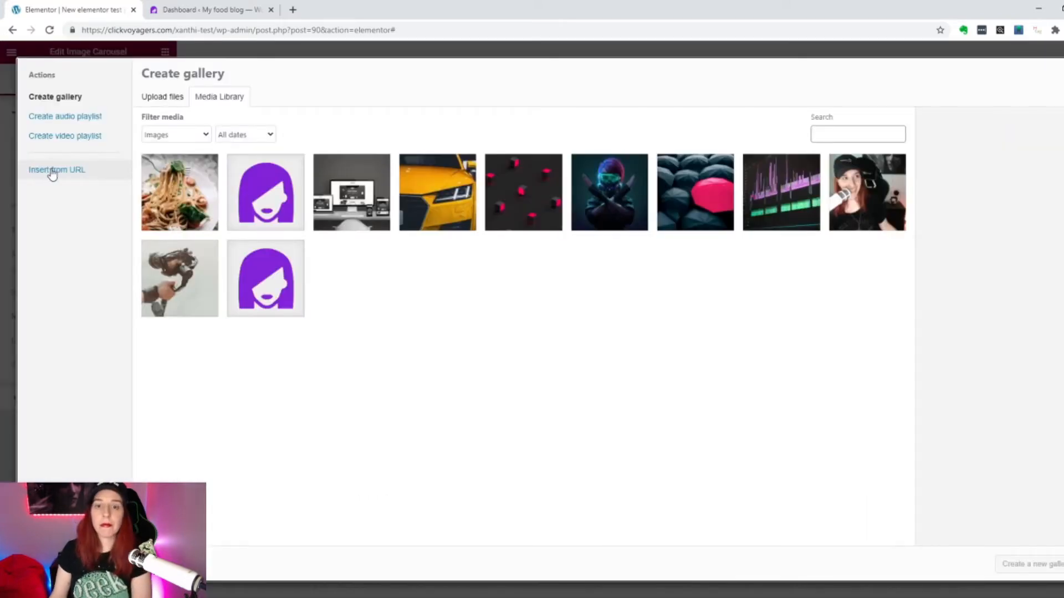
{"action": "left_click", "coordinate": [417, 169]}
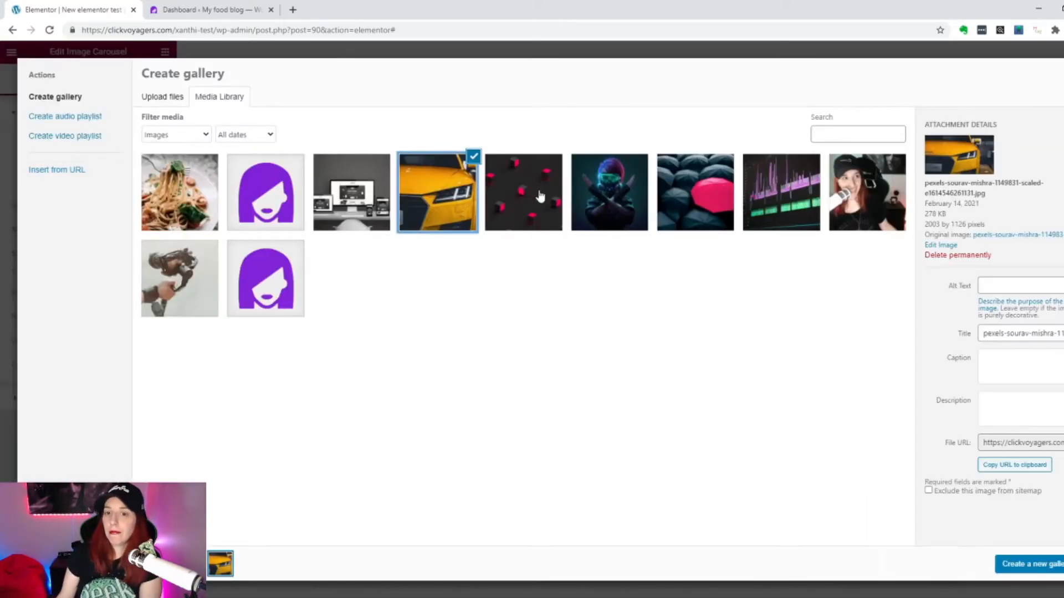
{"action": "left_click", "coordinate": [585, 194]}
{"action": "left_click", "coordinate": [698, 191]}
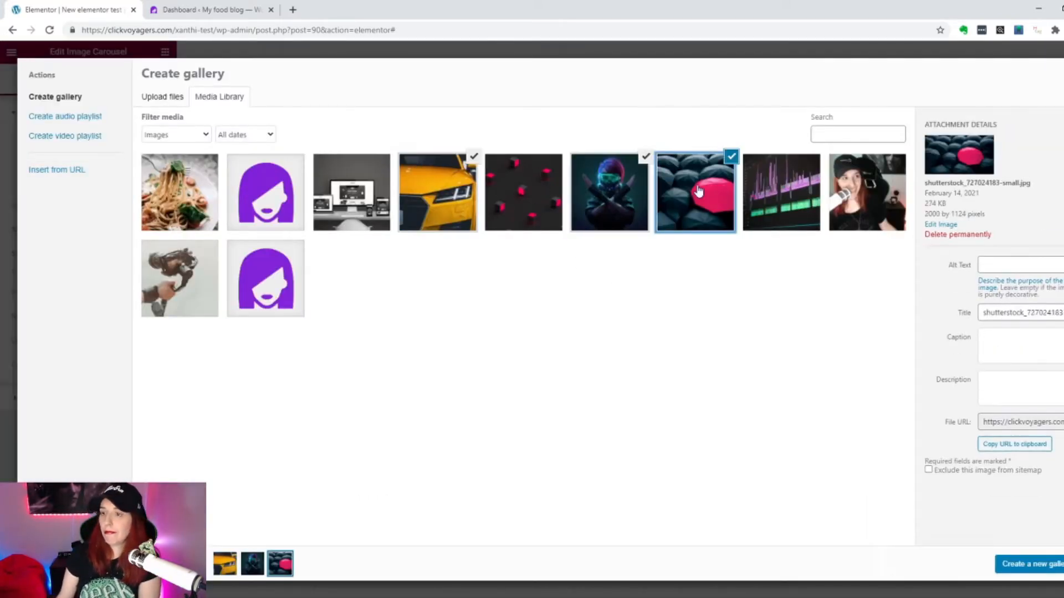
{"action": "left_click", "coordinate": [1028, 565]}
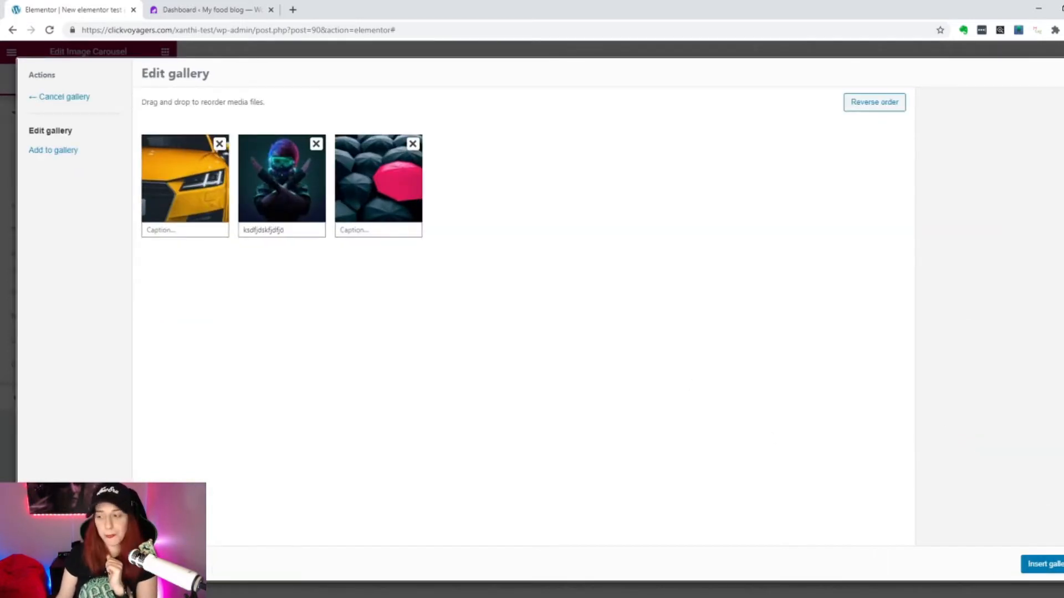
{"action": "left_click", "coordinate": [1044, 564]}
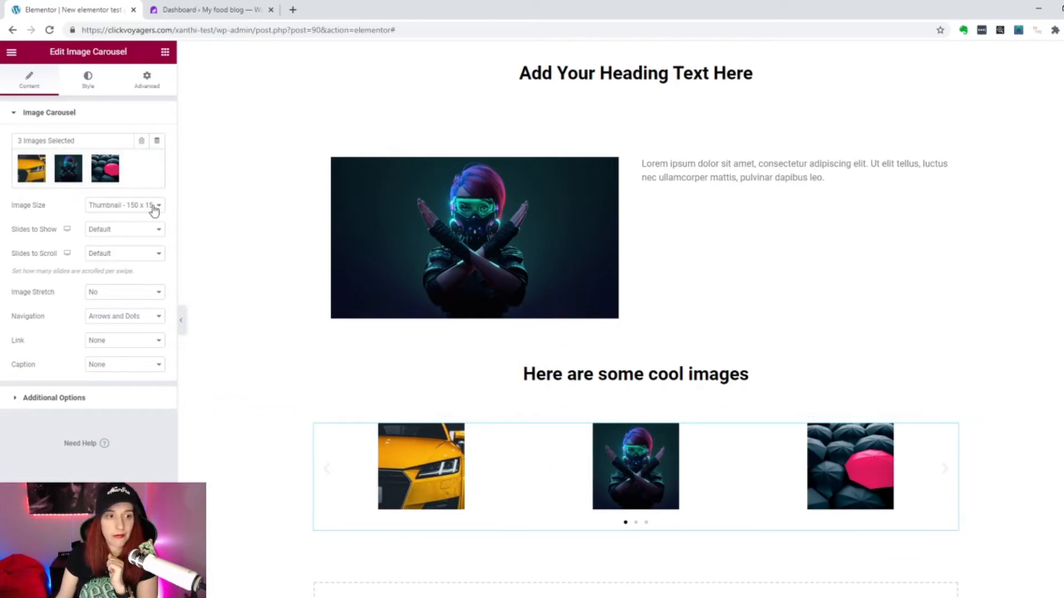
Step: Try the Medium, Medium Large and Full image sizes on the carousel
{"action": "left_click", "coordinate": [117, 230]}
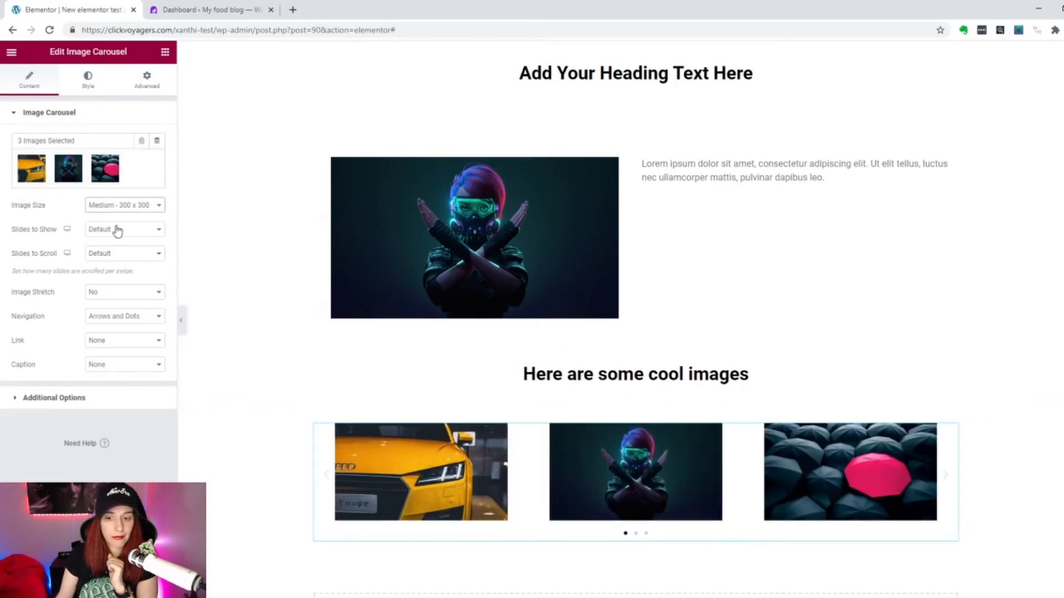
{"action": "left_click", "coordinate": [114, 235]}
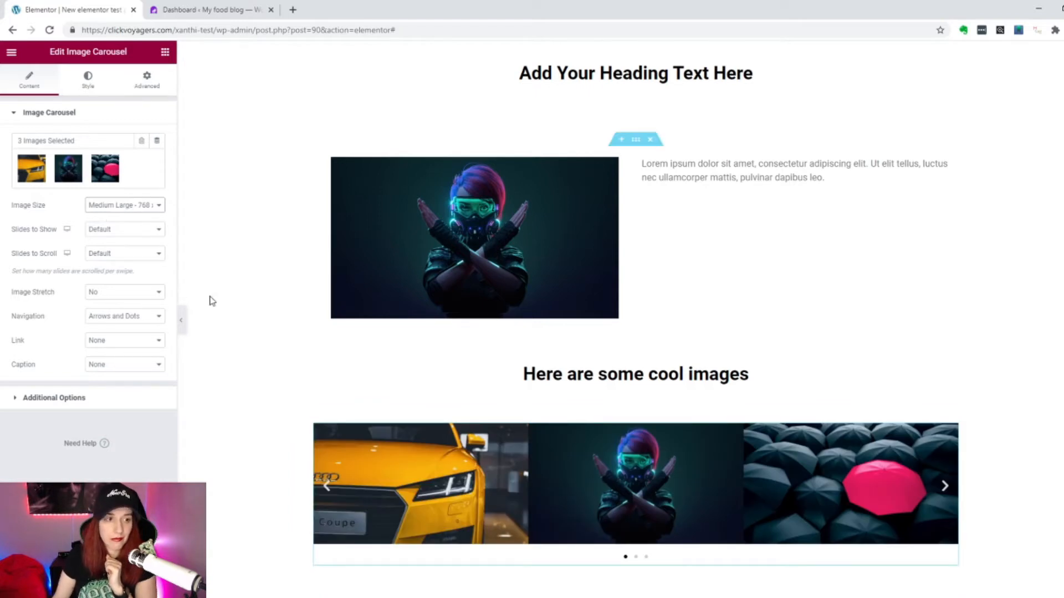
{"action": "scroll", "coordinate": [209, 301], "scroll_direction": "down", "scroll_amount": 1}
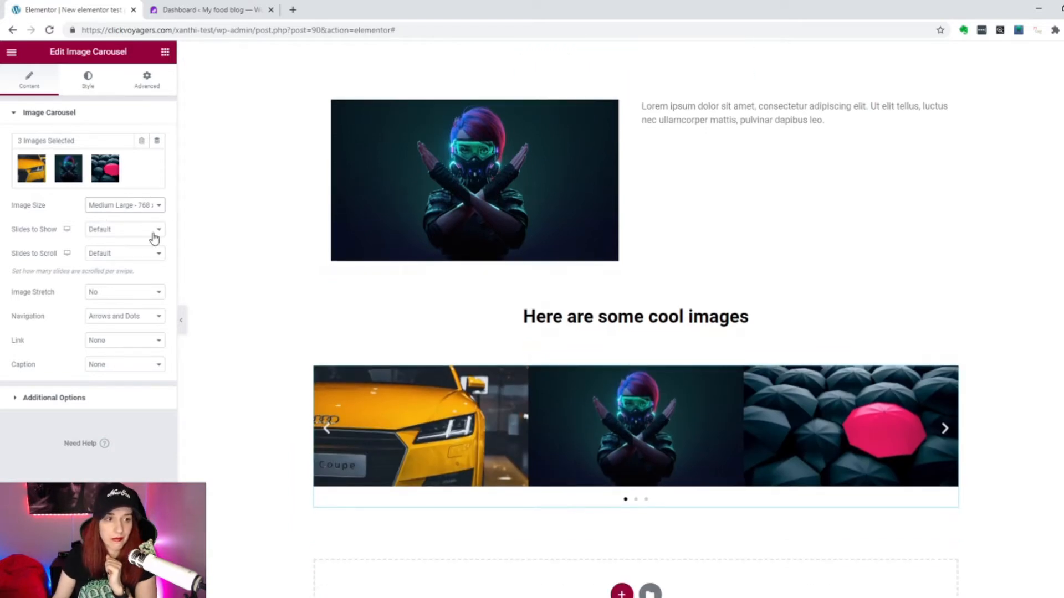
{"action": "left_click", "coordinate": [105, 277]}
Step: Try Full Width for the carousel section's content width, return it to Boxed, set the width to 1014, and open the section's style settings
{"action": "scroll", "coordinate": [842, 422], "scroll_direction": "down", "scroll_amount": 2}
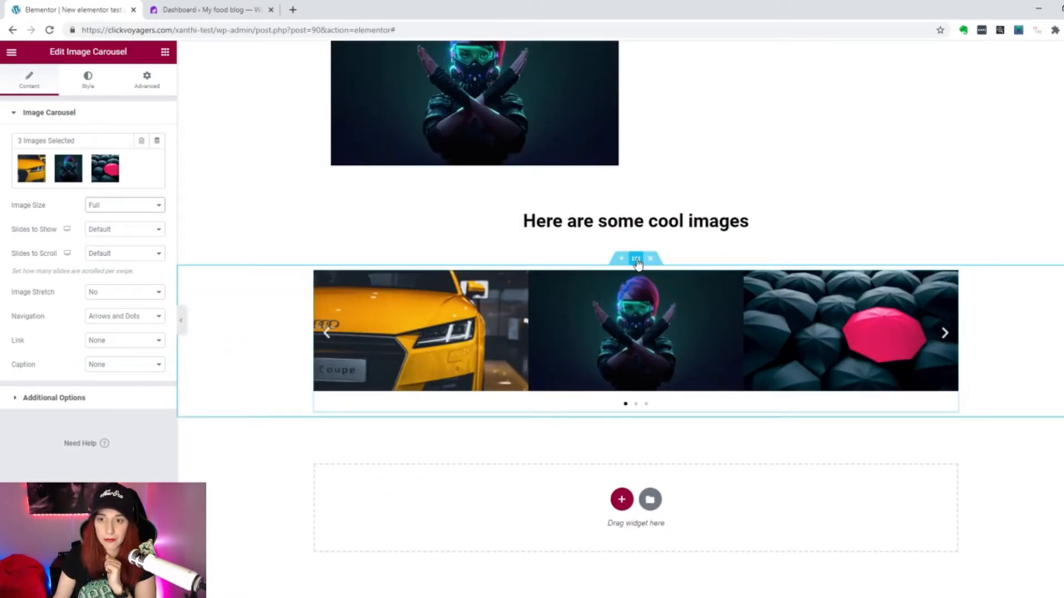
{"action": "left_click", "coordinate": [636, 259]}
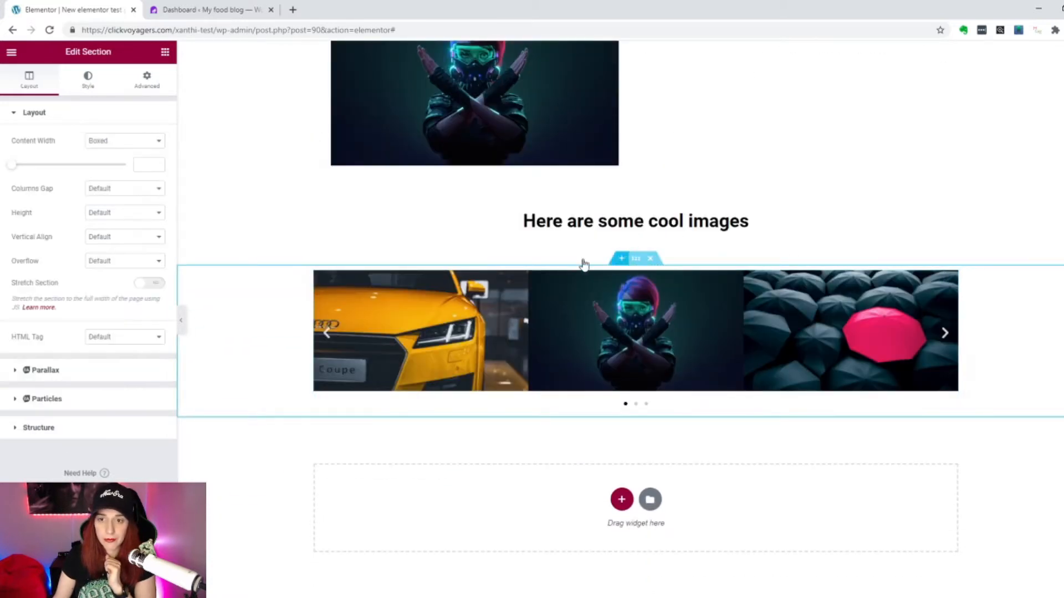
{"action": "left_click", "coordinate": [119, 165]}
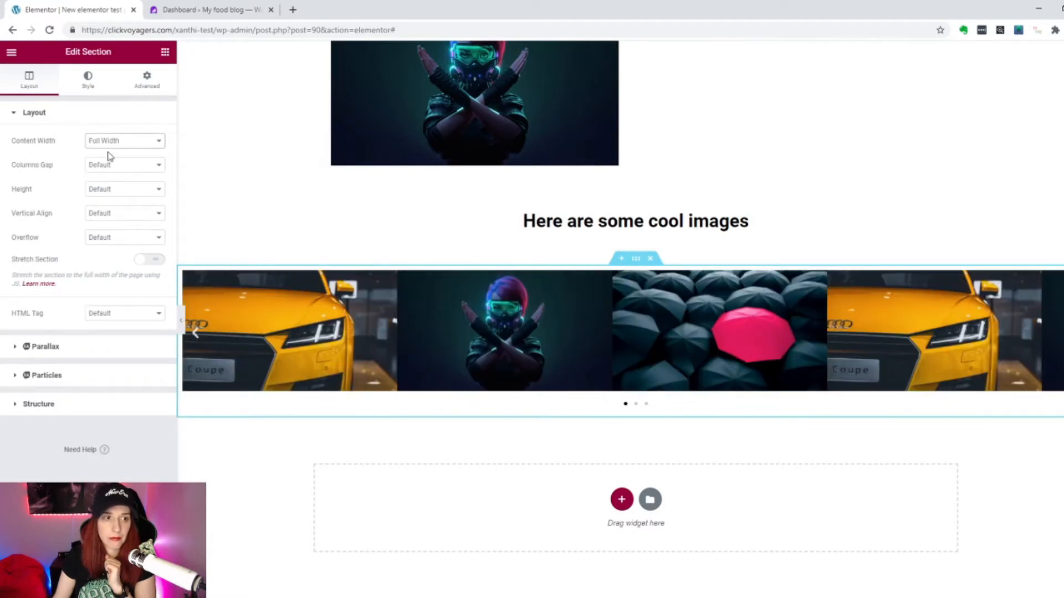
{"action": "left_click", "coordinate": [109, 156]}
{"action": "left_click_drag", "start_coordinate": [15, 169], "coordinate": [66, 185]}
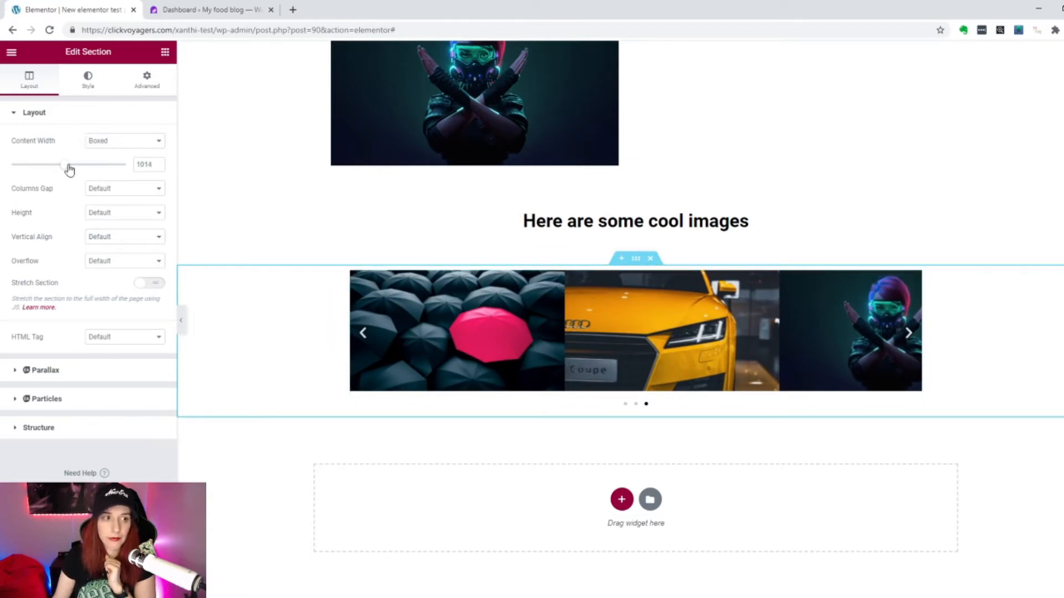
{"action": "left_click", "coordinate": [88, 84]}
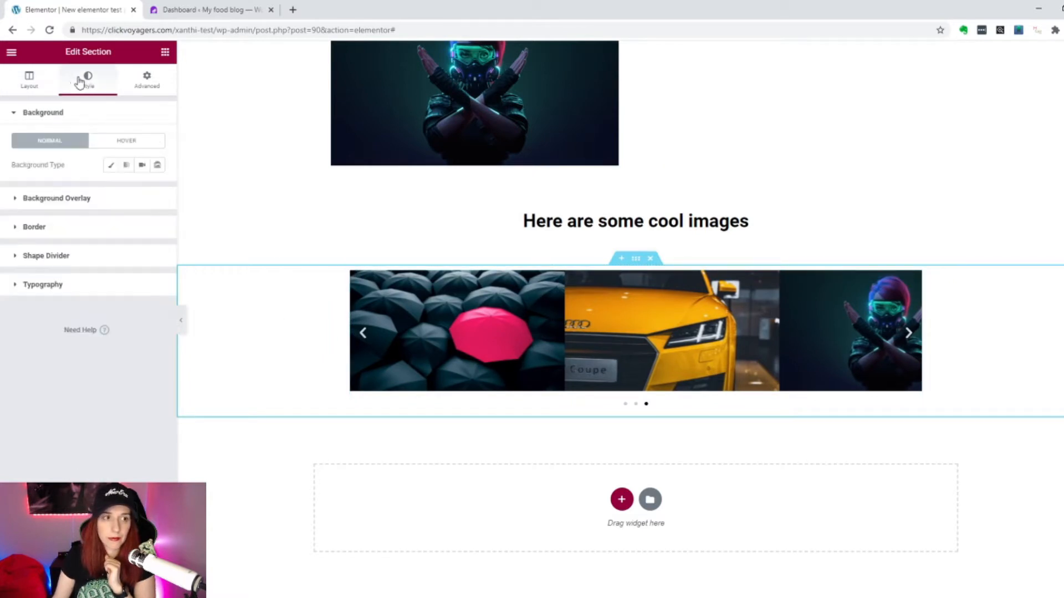
Step: Set the carousel's image size to Medium Large and its slides to show to 2, and advance through the slides to check
{"action": "left_click", "coordinate": [473, 343]}
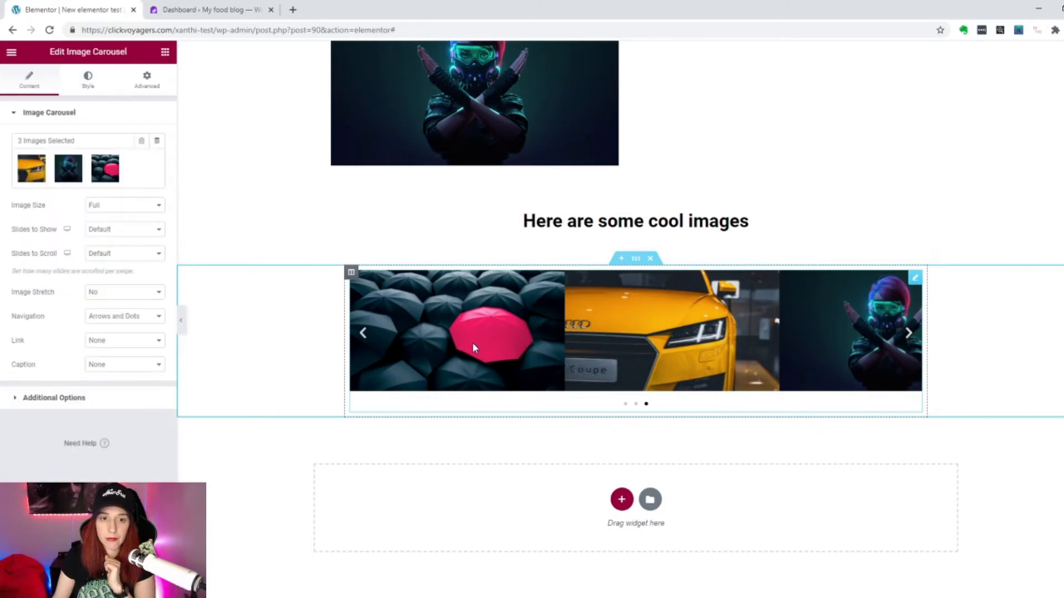
{"action": "left_click", "coordinate": [120, 241]}
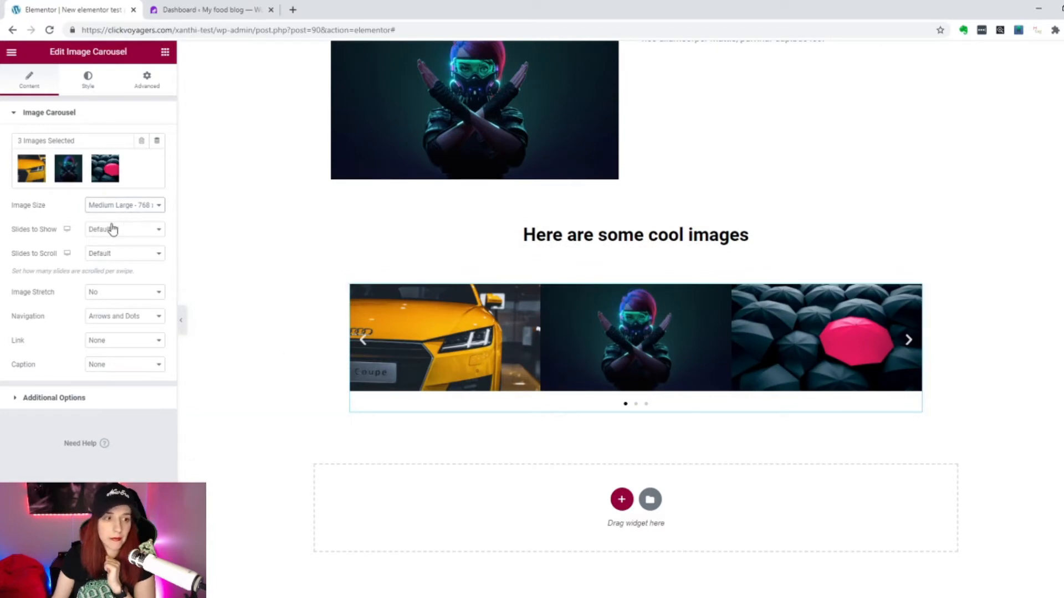
{"action": "left_click", "coordinate": [93, 259]}
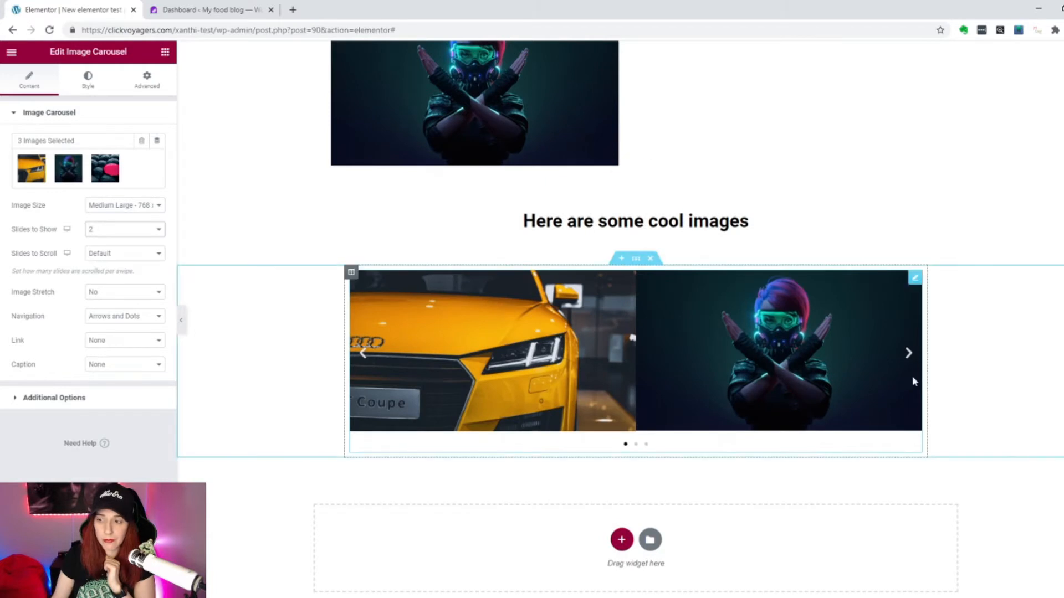
{"action": "left_click", "coordinate": [909, 357]}
{"action": "left_click", "coordinate": [909, 354]}
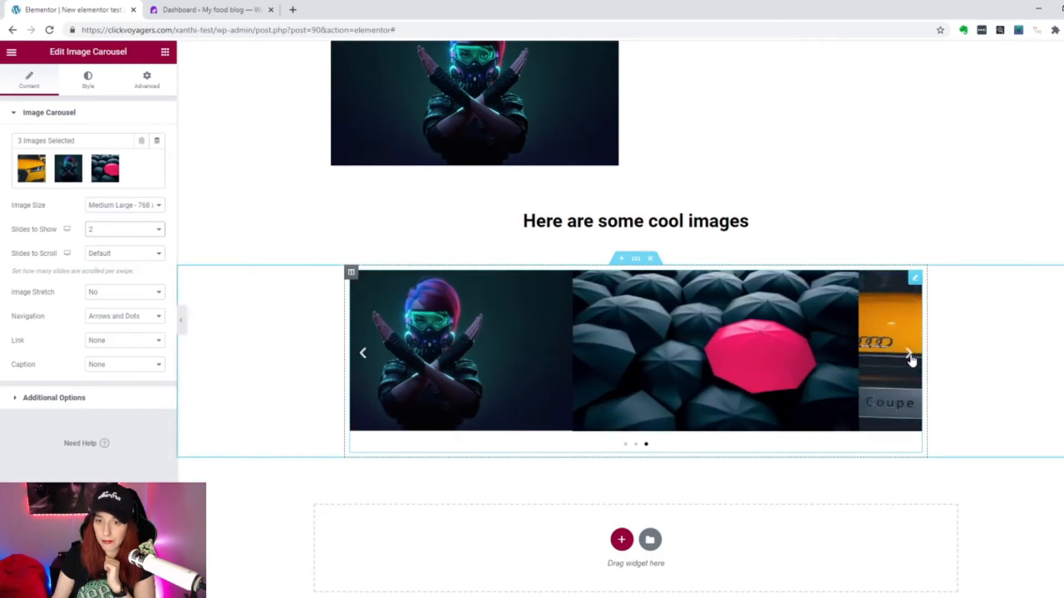
{"action": "left_click", "coordinate": [908, 355]}
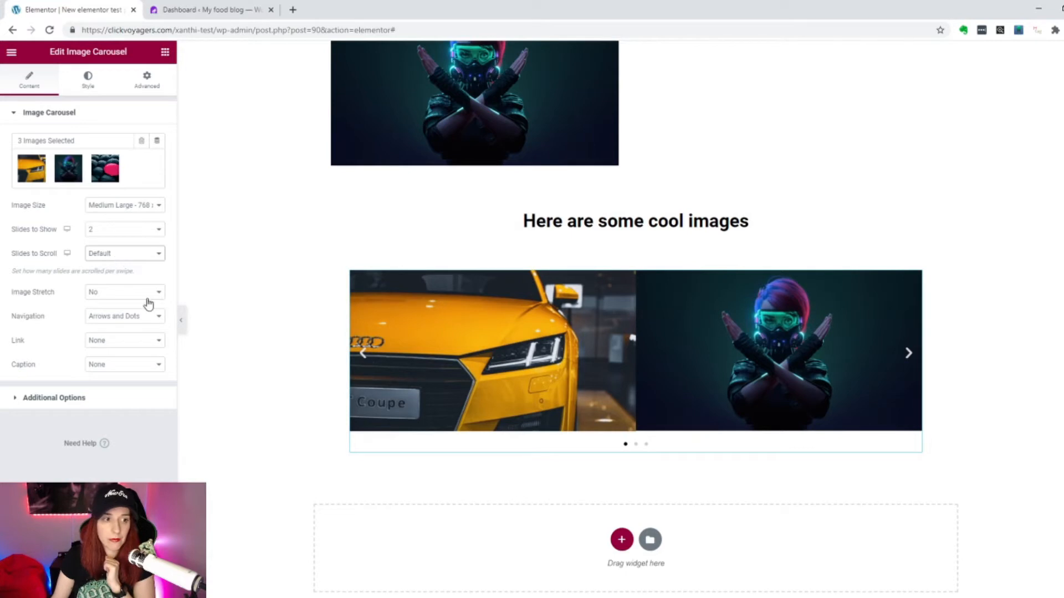
Step: Set the carousel's slides to scroll to 2 and advance through the slides to check the scrolling
{"action": "double_click", "coordinate": [108, 254]}
{"action": "left_click", "coordinate": [108, 254]}
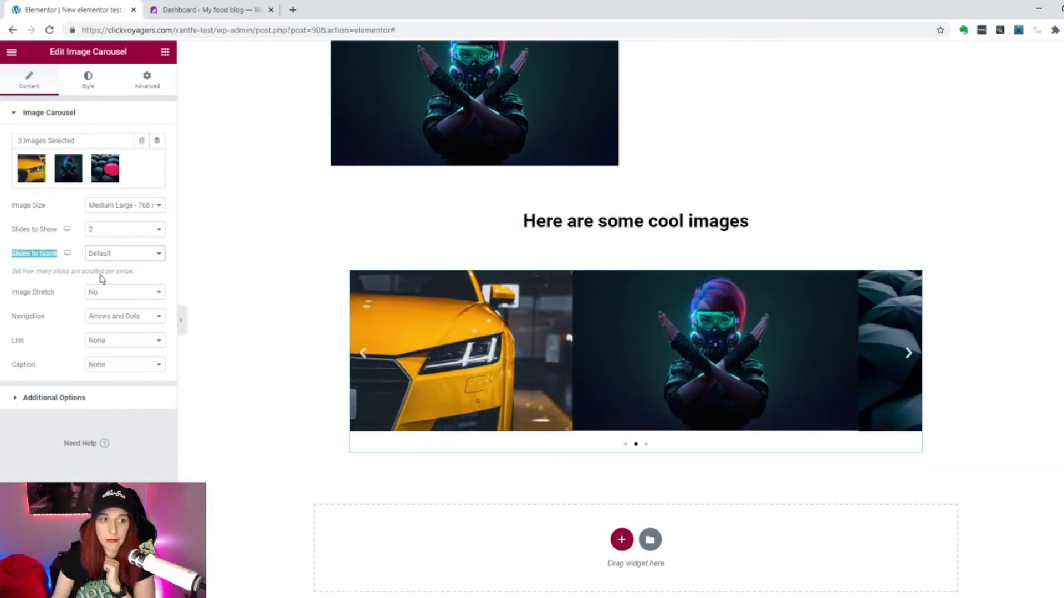
{"action": "left_click", "coordinate": [100, 277]}
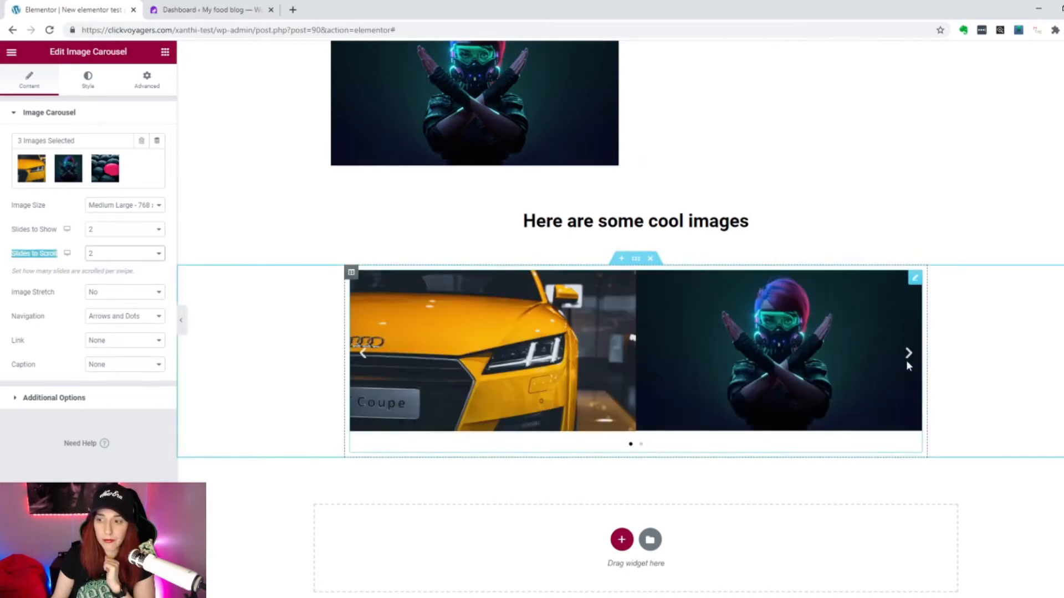
{"action": "left_click", "coordinate": [908, 354]}
{"action": "left_click", "coordinate": [909, 353]}
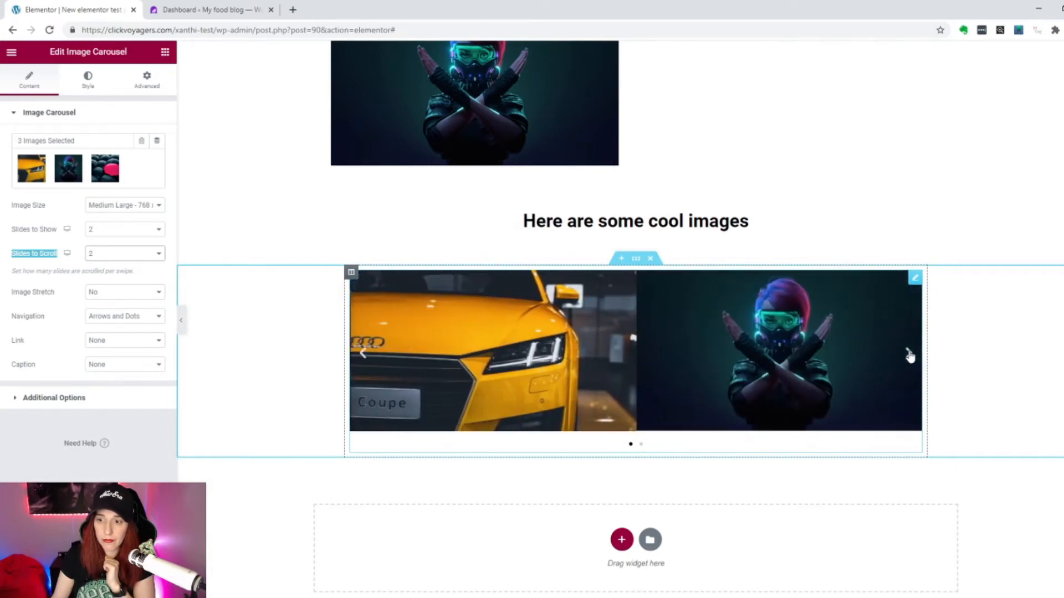
{"action": "left_click", "coordinate": [909, 354]}
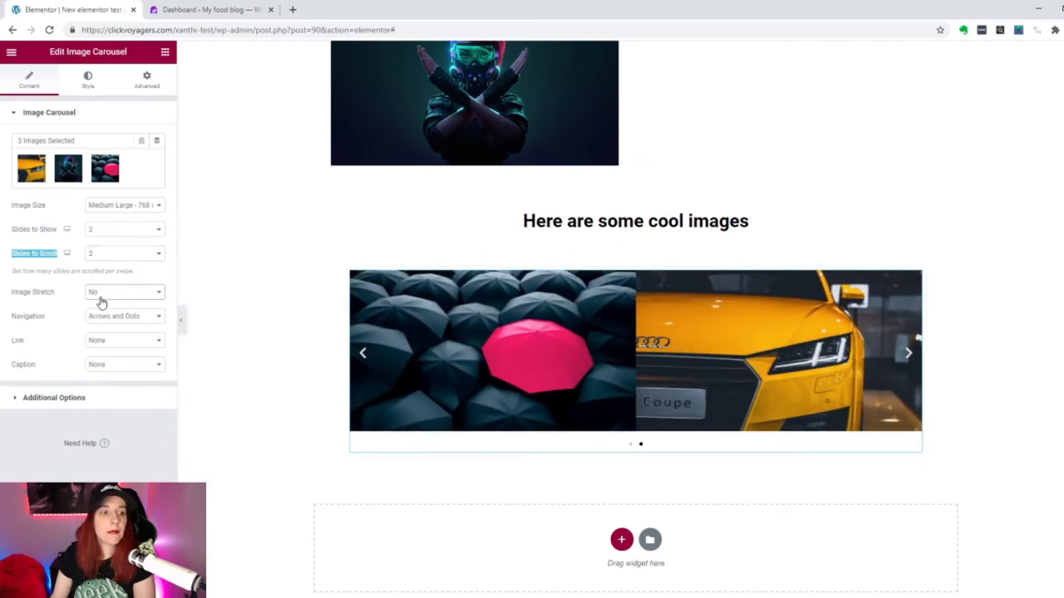
Step: Try image stretch on Yes and return it to No, and switch the carousel's navigation to Arrows and finally to Dots
{"action": "left_click", "coordinate": [105, 314]}
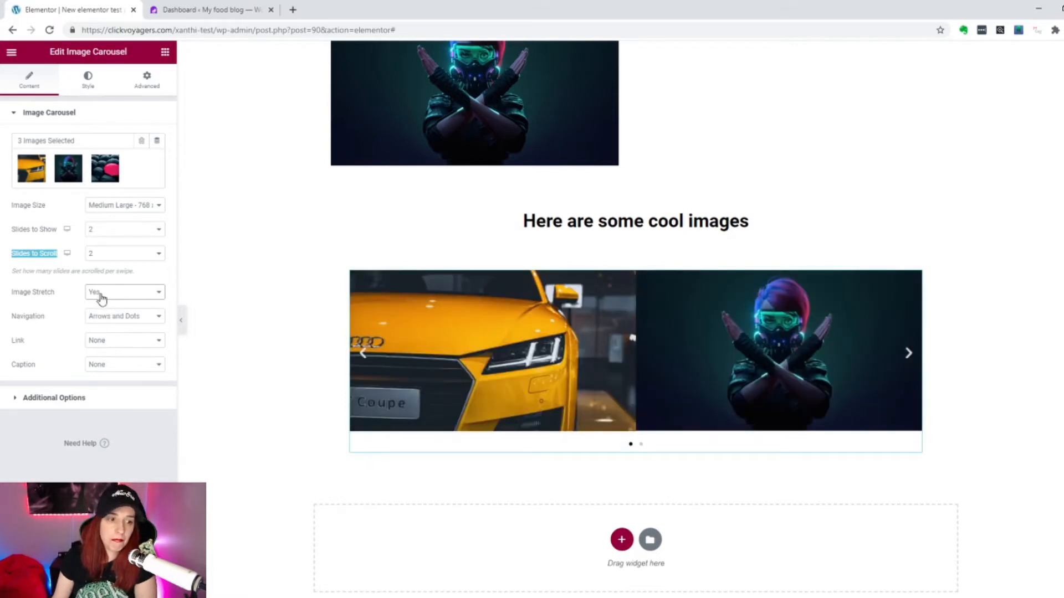
{"action": "left_click", "coordinate": [97, 309]}
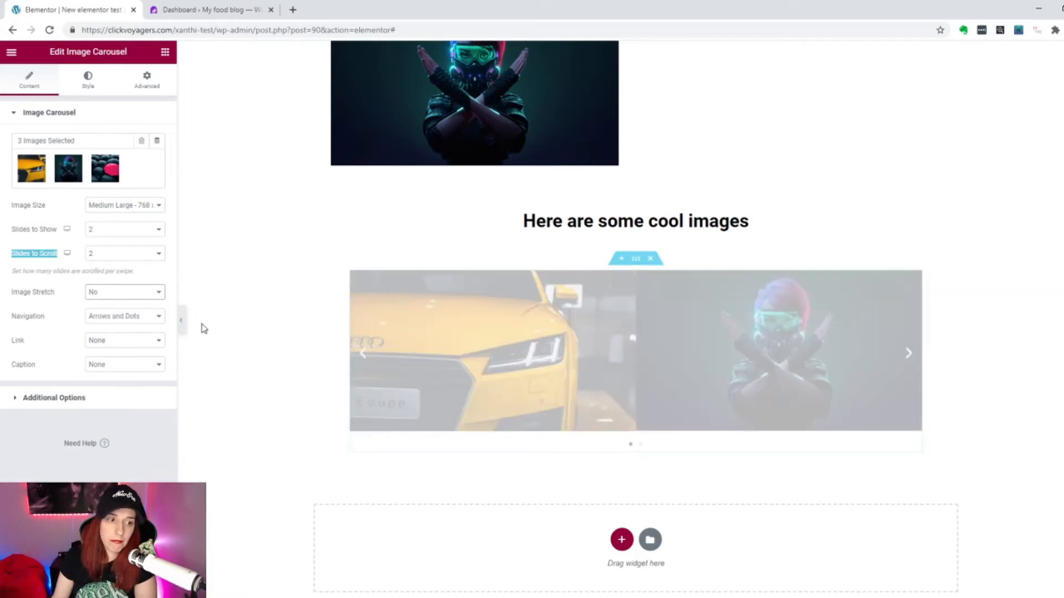
{"action": "left_click", "coordinate": [133, 343]}
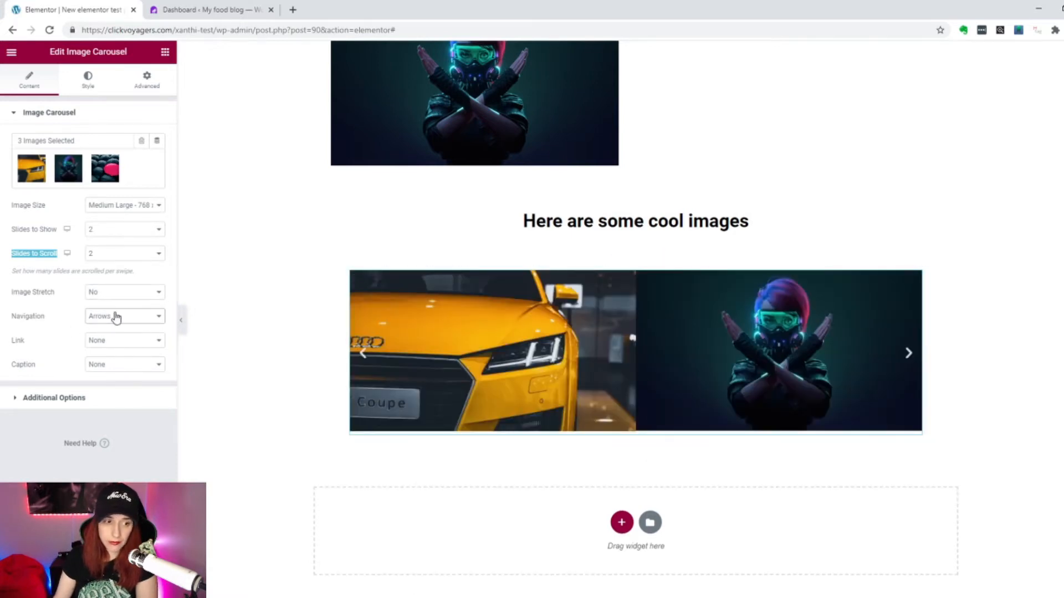
{"action": "left_click", "coordinate": [106, 352]}
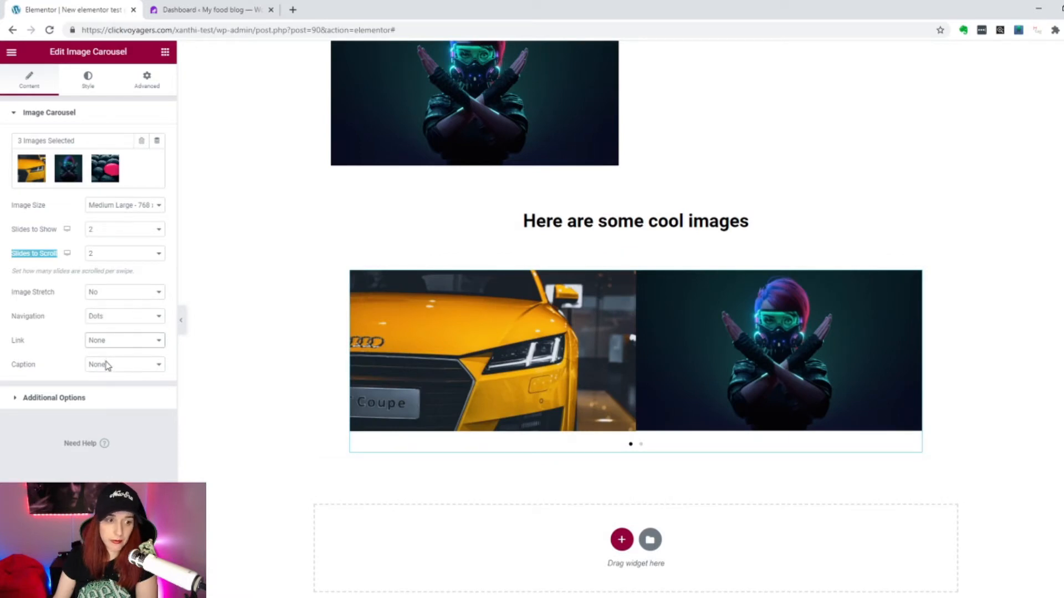
Step: Set the carousel's link to Custom URL with the address left empty, and its caption option to Caption
{"action": "left_click", "coordinate": [101, 376]}
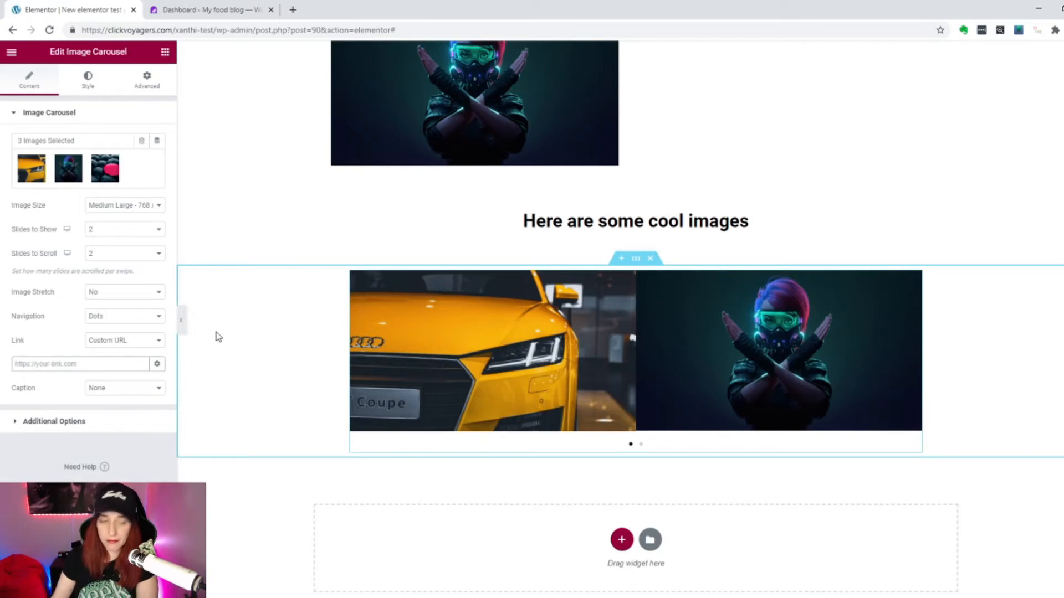
{"action": "left_click", "coordinate": [48, 361]}
{"action": "left_click", "coordinate": [127, 391]}
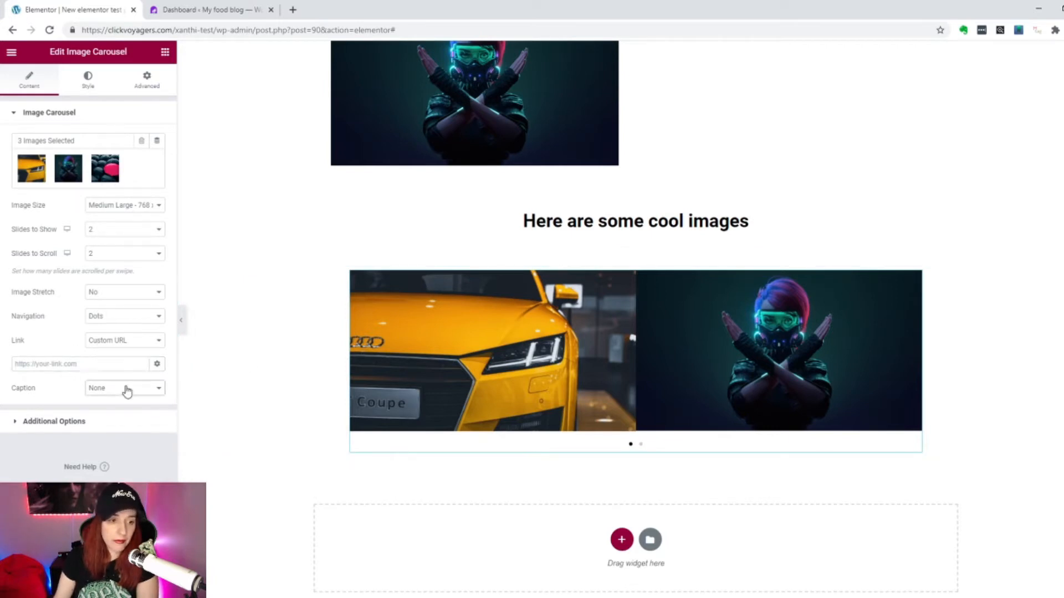
{"action": "left_click", "coordinate": [115, 420]}
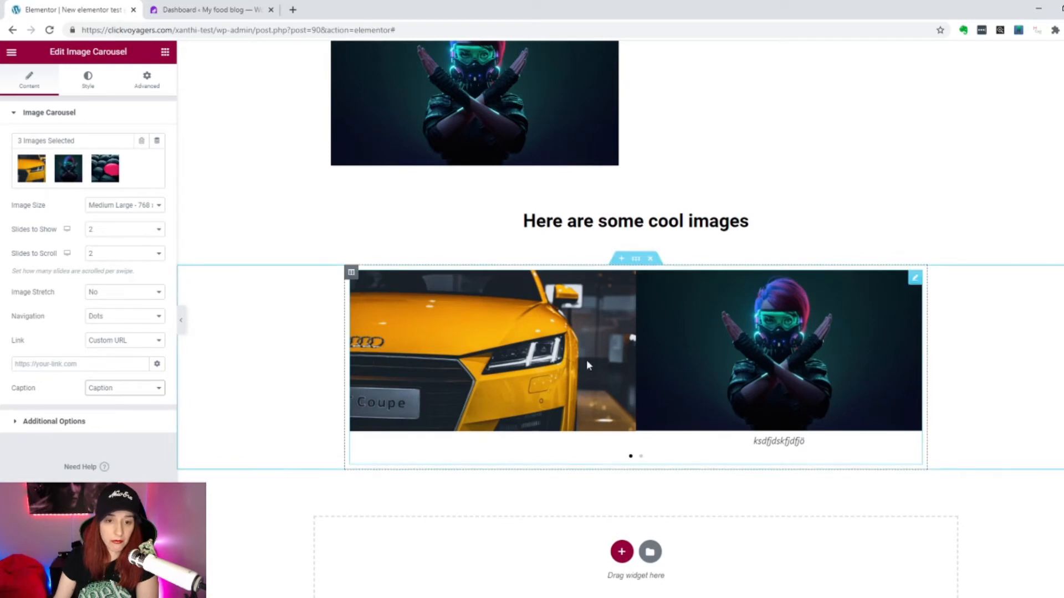
Step: Replace the masked neon figure picture's caption with "sdfjsdlfjdls" and insert the updated gallery
{"action": "left_click", "coordinate": [68, 169]}
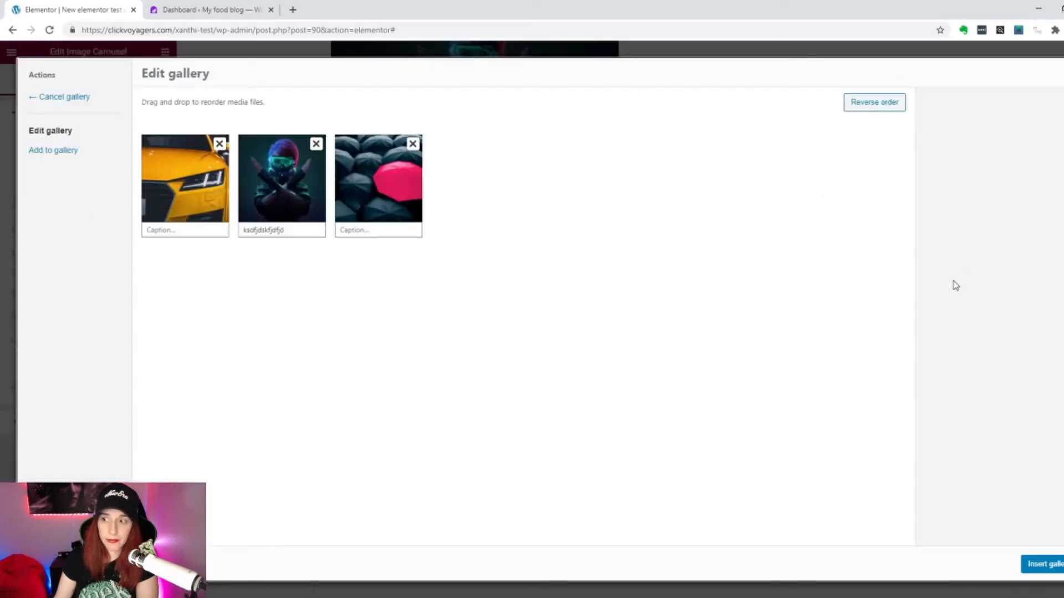
{"action": "left_click", "coordinate": [271, 177]}
{"action": "double_click", "coordinate": [1009, 324]}
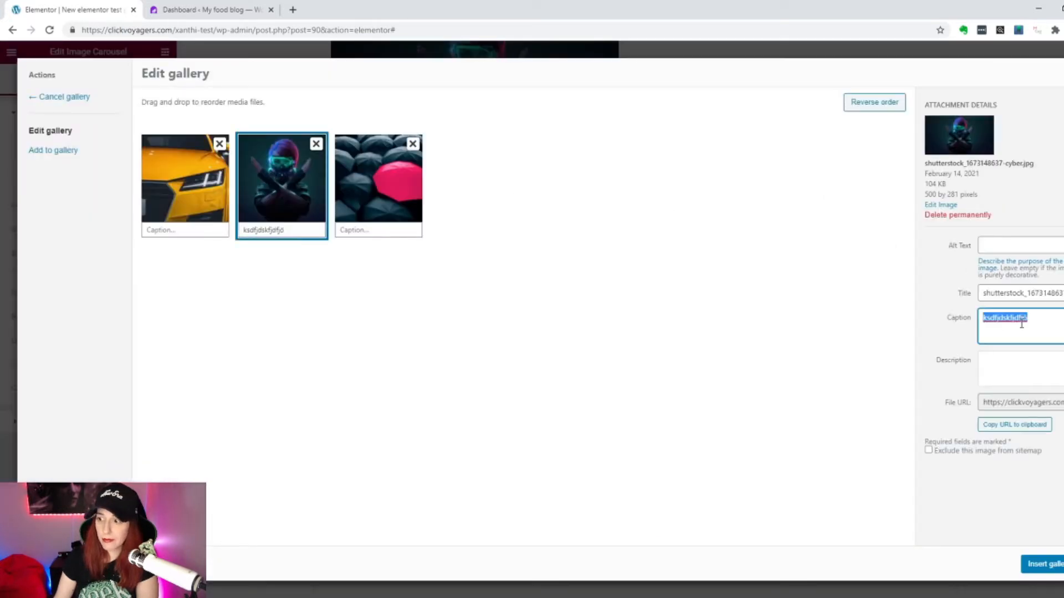
{"action": "type", "text": "sdfjsdlfjdls"}
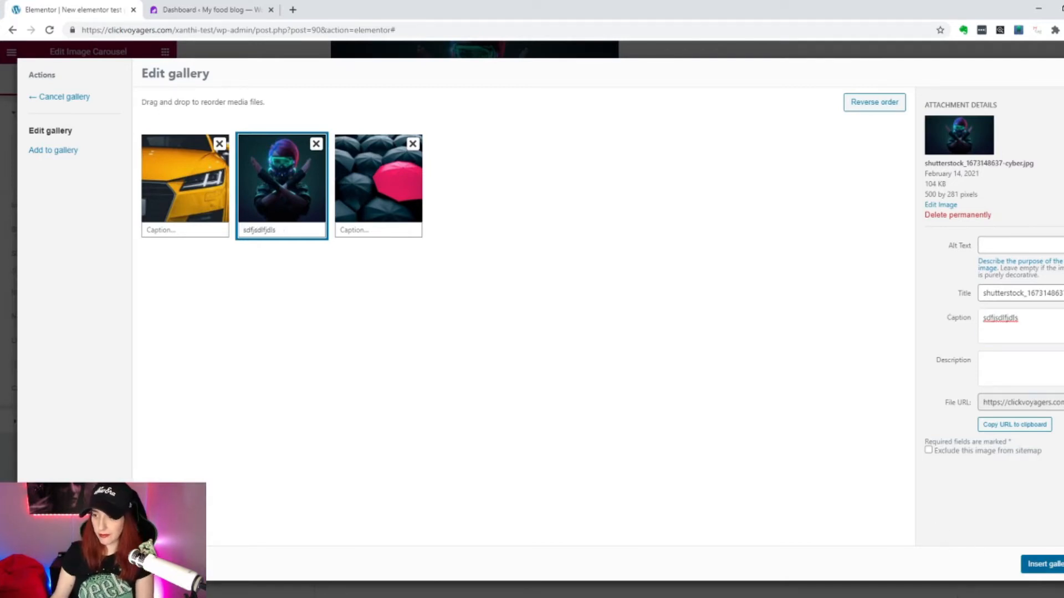
{"action": "left_click", "coordinate": [1042, 563]}
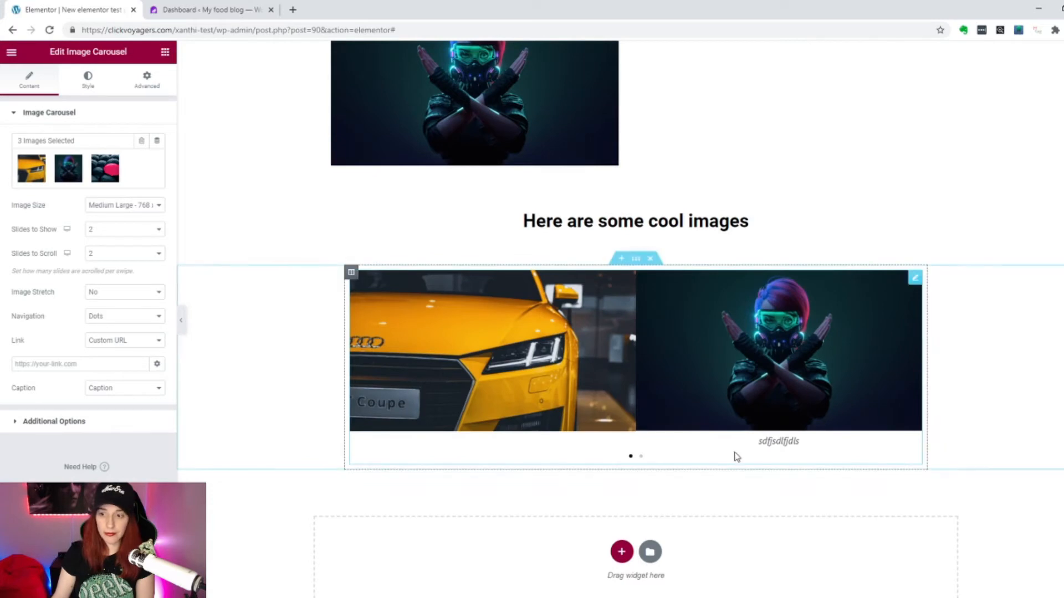
Step: Set the image carousel's caption text color to a bright red
{"action": "left_click", "coordinate": [83, 85]}
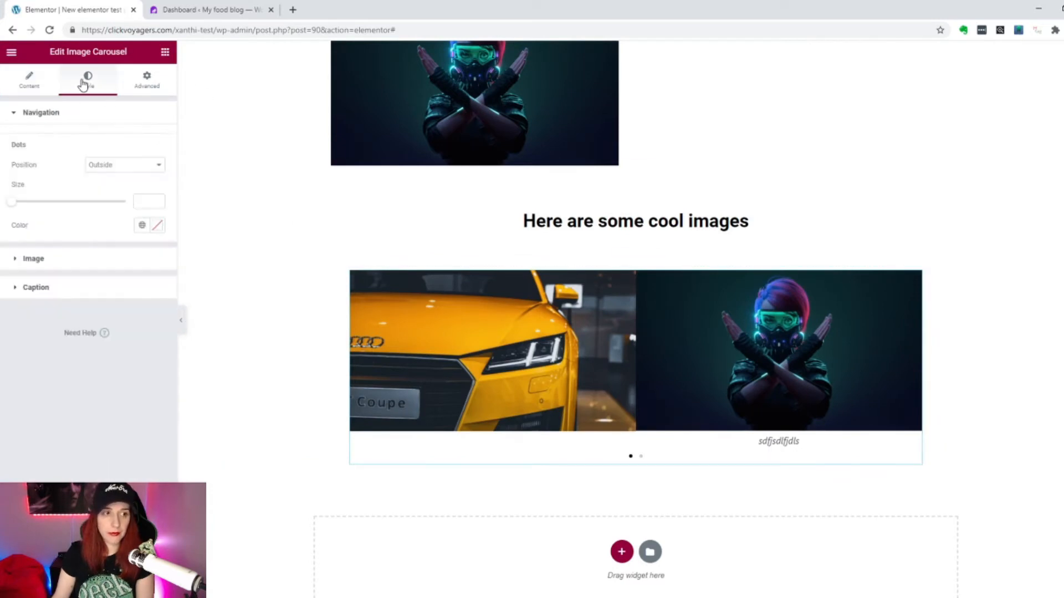
{"action": "left_click", "coordinate": [30, 289]}
{"action": "left_click", "coordinate": [157, 222]}
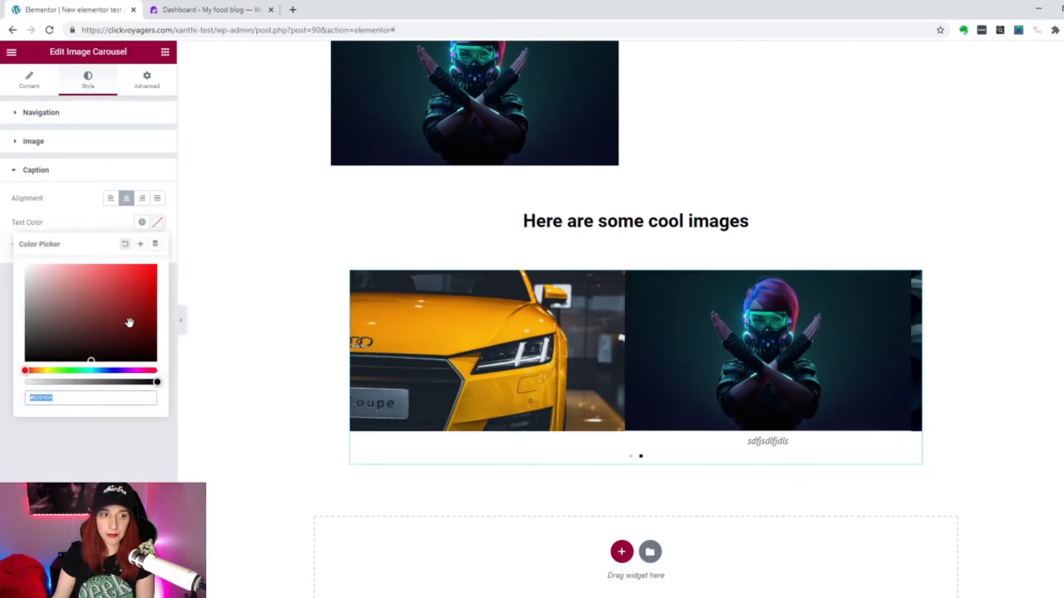
{"action": "left_click", "coordinate": [156, 276]}
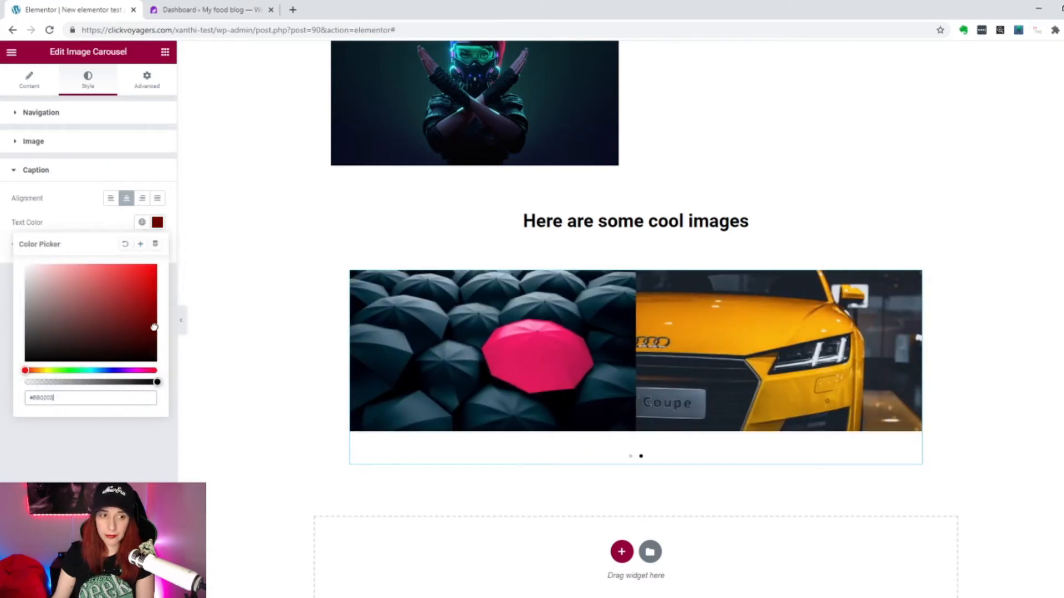
{"action": "left_click", "coordinate": [144, 276]}
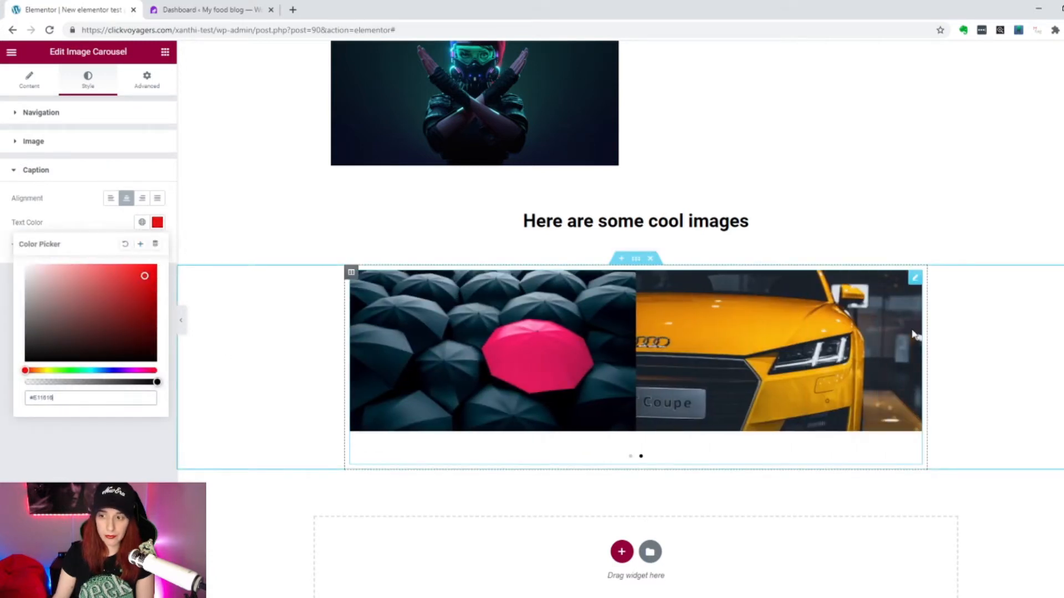
{"action": "left_click", "coordinate": [98, 225]}
Step: Set the caption typography to Arial, size 51 px, Uppercase transform and Normal style, and bring up the slide with the caption
{"action": "left_click", "coordinate": [156, 247]}
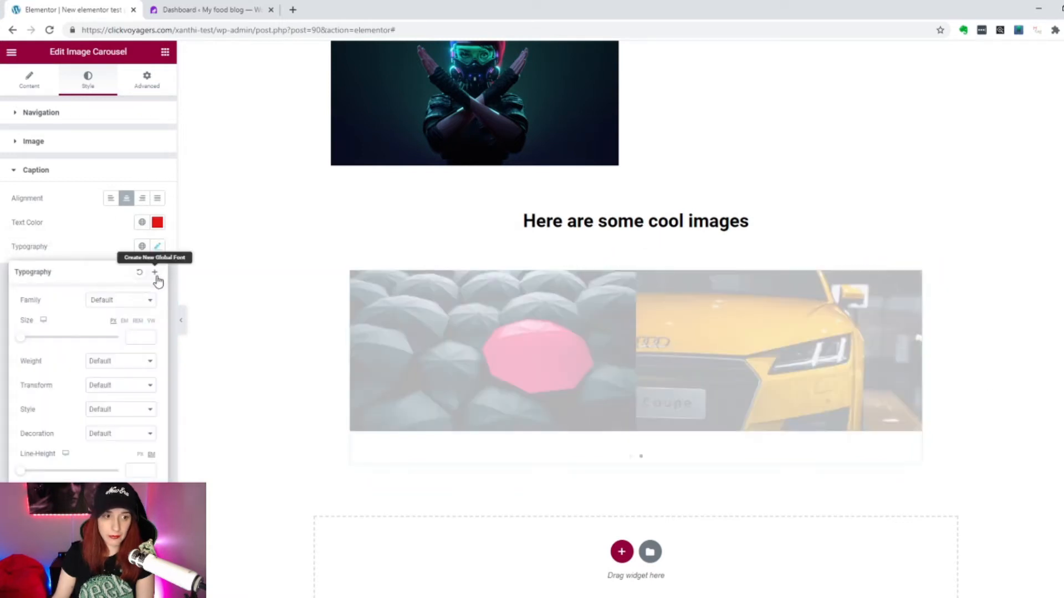
{"action": "left_click", "coordinate": [123, 302]}
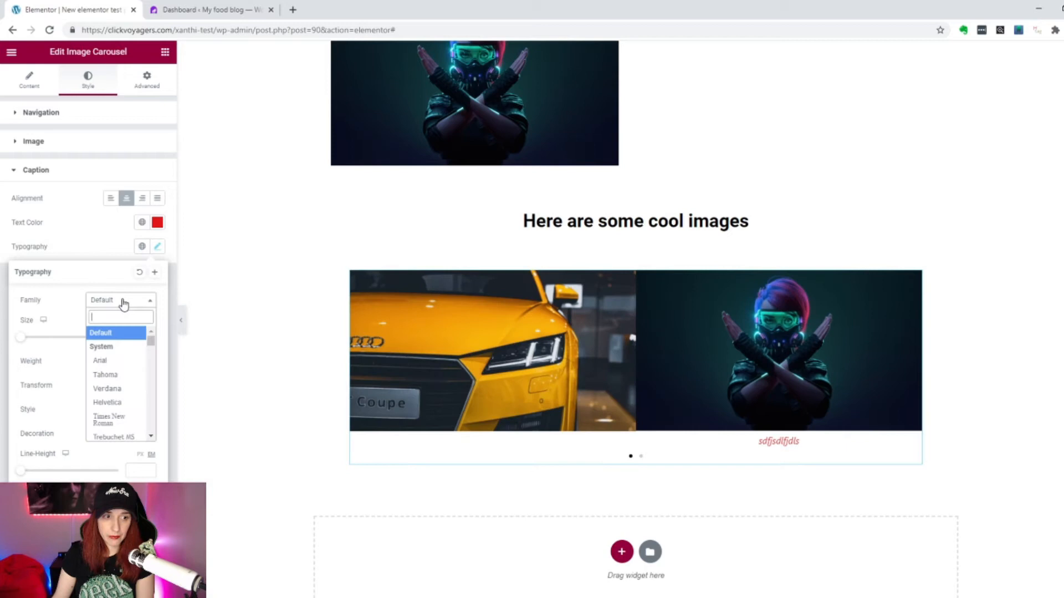
{"action": "left_click", "coordinate": [111, 360]}
{"action": "left_click_drag", "start_coordinate": [24, 339], "coordinate": [46, 339]}
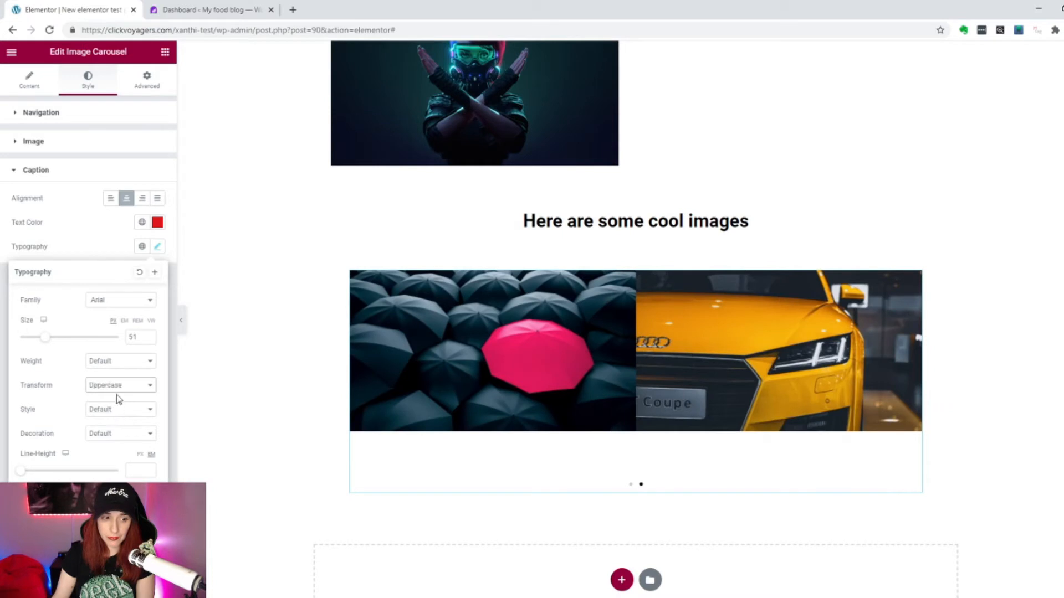
{"action": "left_click", "coordinate": [117, 397]}
{"action": "left_click", "coordinate": [119, 412]}
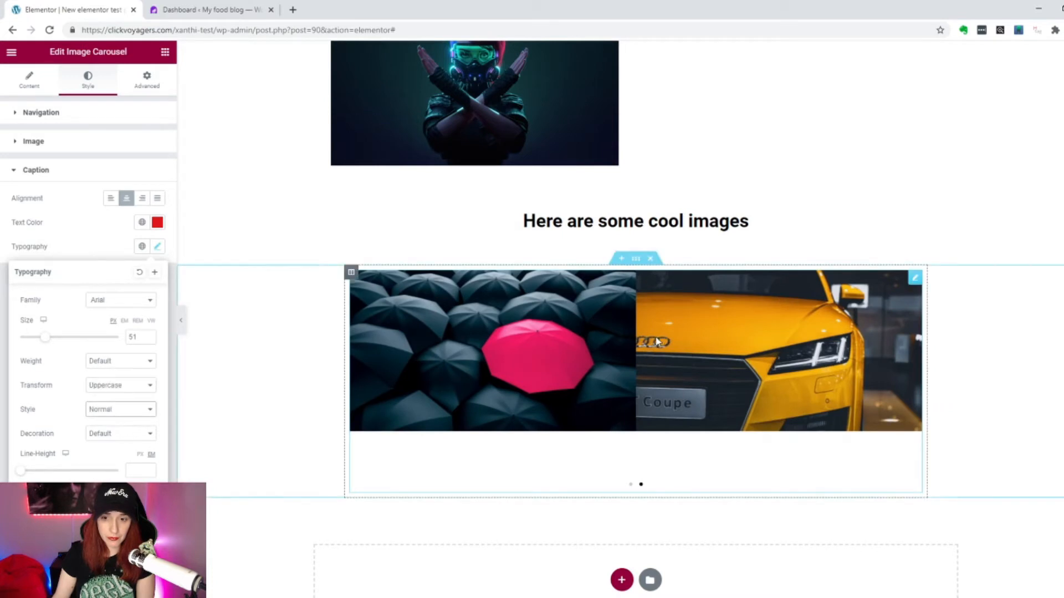
{"action": "left_click", "coordinate": [631, 486]}
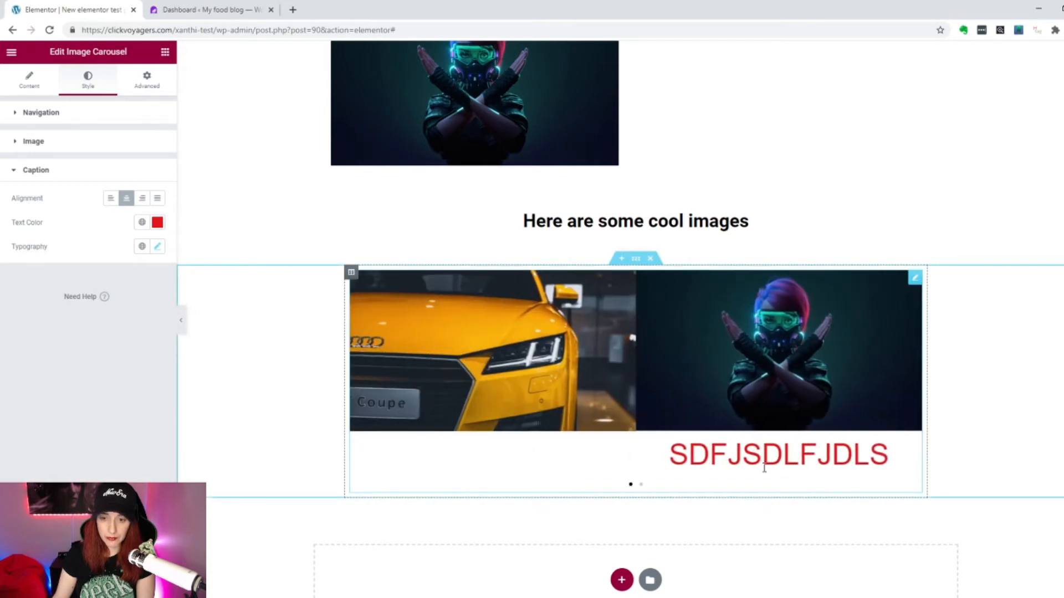
Step: Add a new single-column section below the image carousel
{"action": "scroll", "coordinate": [451, 400], "scroll_direction": "down", "scroll_amount": 2}
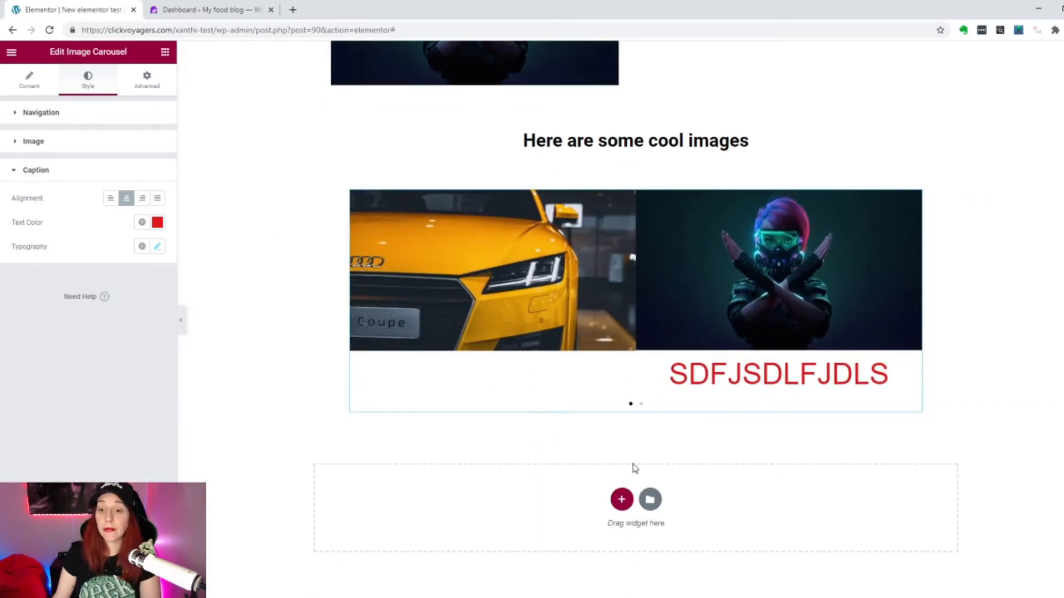
{"action": "left_click", "coordinate": [621, 500]}
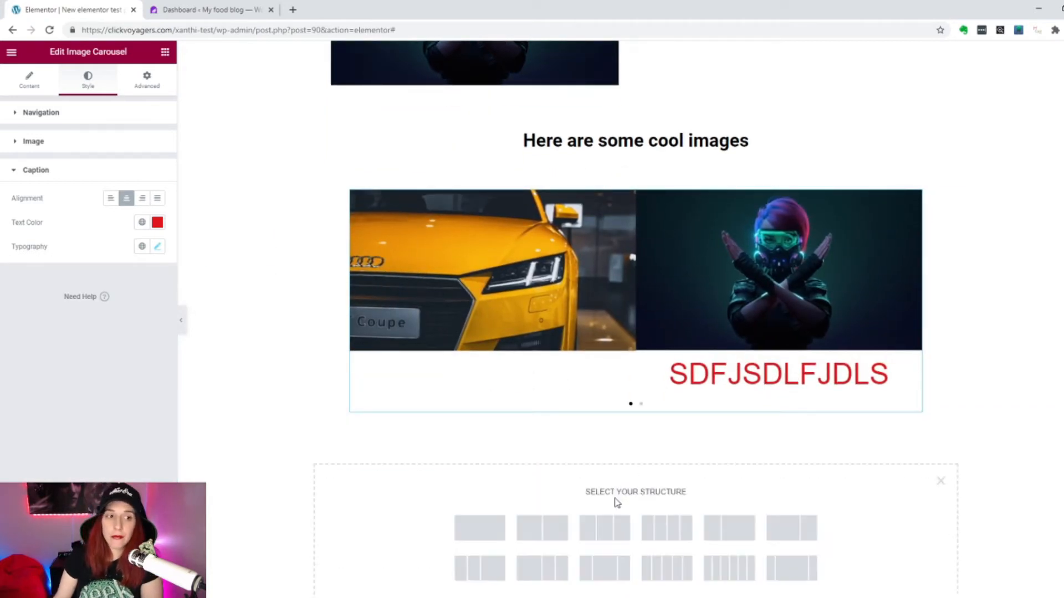
{"action": "left_click", "coordinate": [476, 535]}
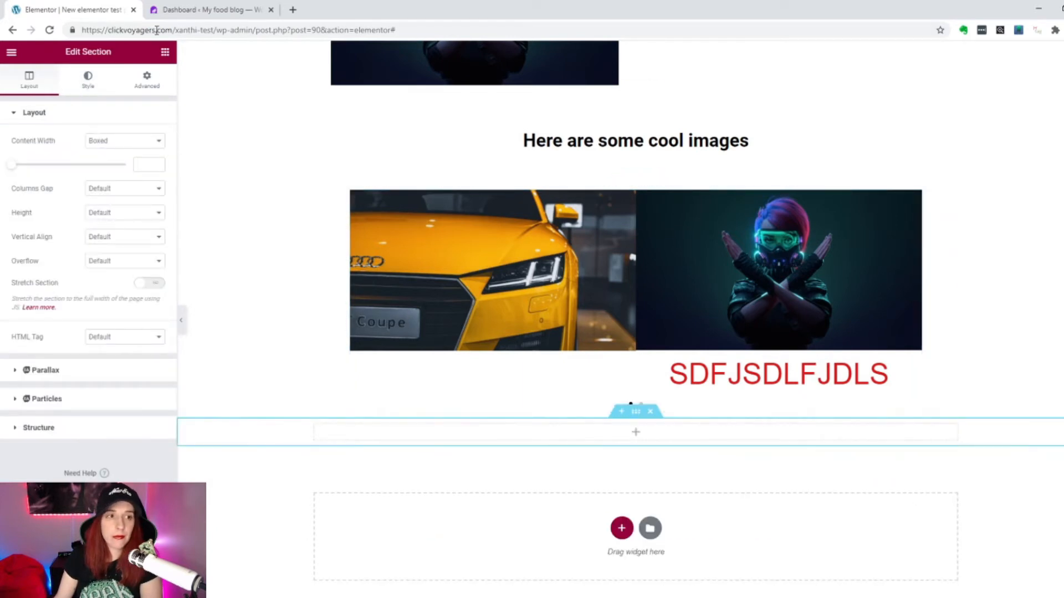
Step: Switch to the WordPress dashboard and search the new plugins for "slider for elementor"
{"action": "left_click", "coordinate": [188, 13]}
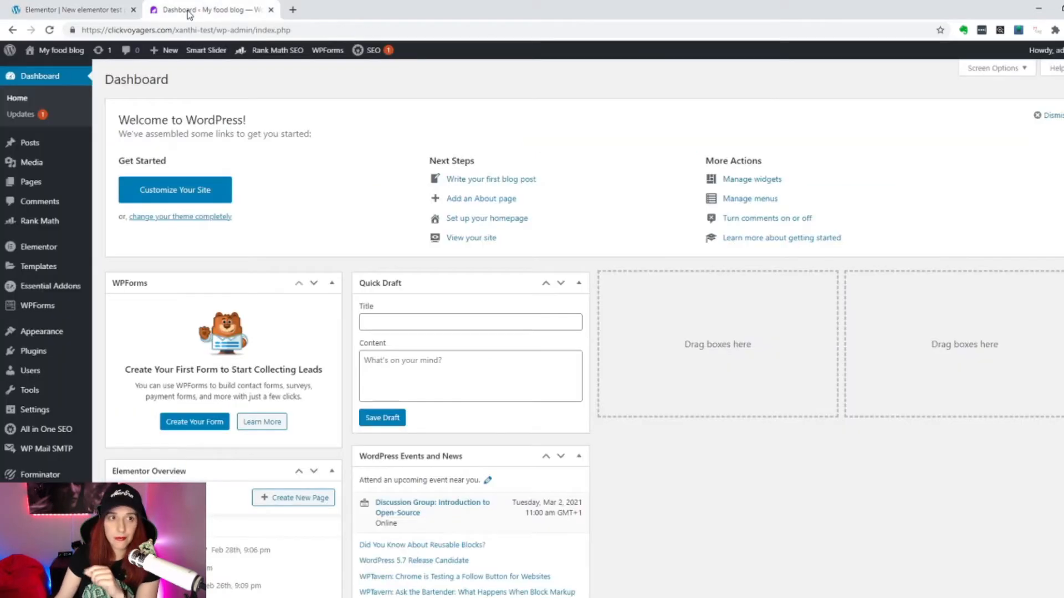
{"action": "mouse_move", "coordinate": [47, 356]}
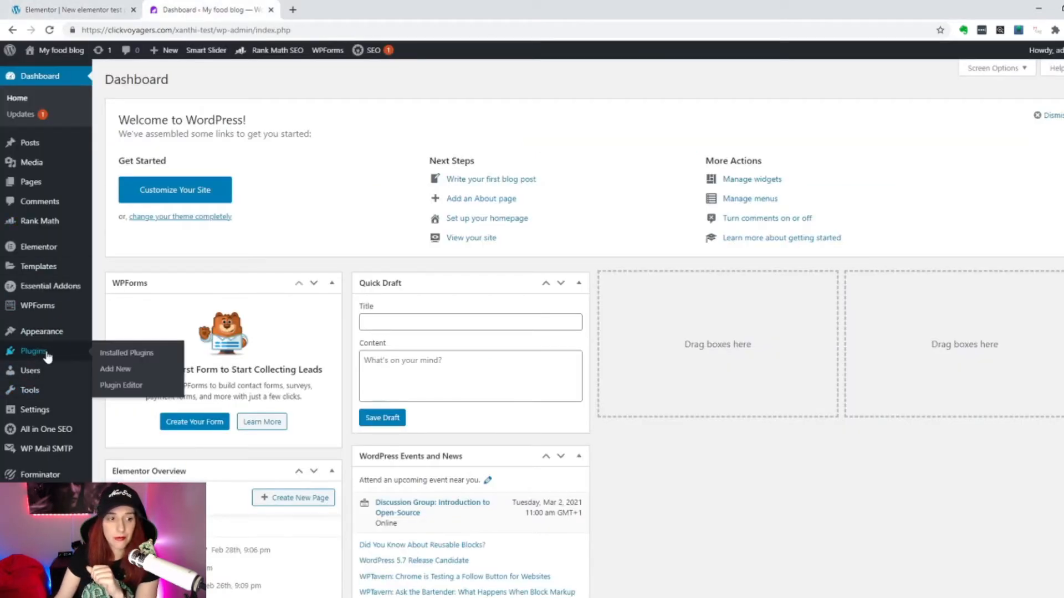
{"action": "left_click", "coordinate": [122, 375]}
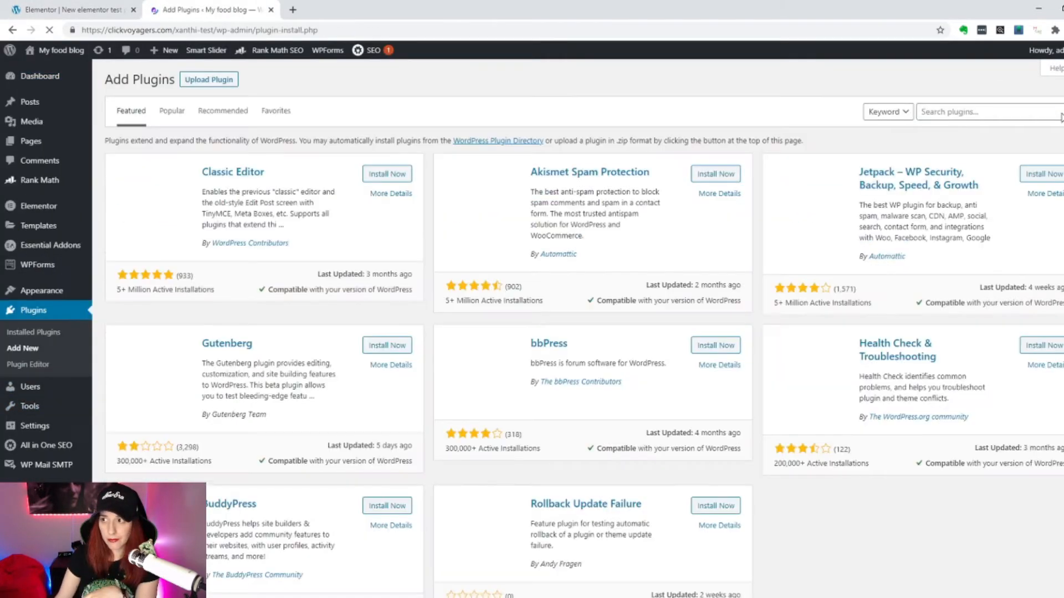
{"action": "left_click", "coordinate": [1006, 114]}
{"action": "type", "text": "slid"}
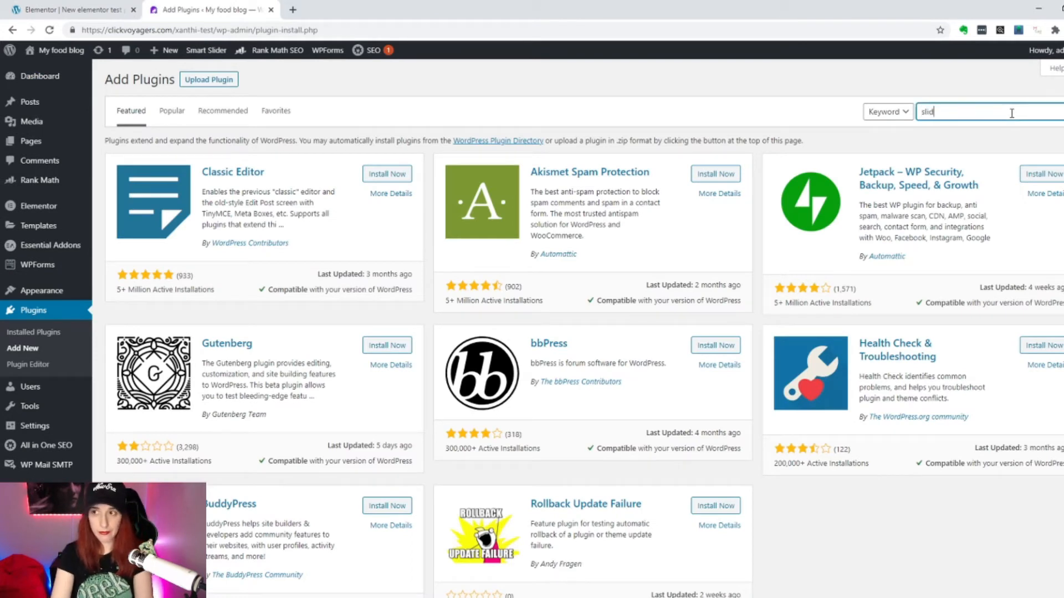
{"action": "type", "text": "er for elementor"}
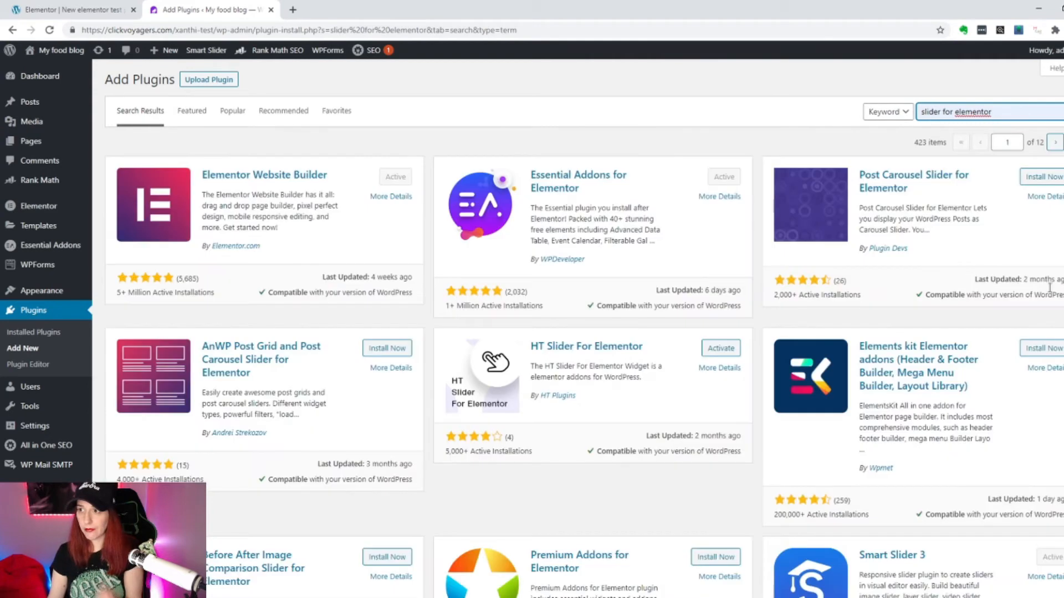
Step: Find Smart Slider 3 among the plugin results and search for it by its copied name
{"action": "scroll", "coordinate": [150, 224], "scroll_direction": "down", "scroll_amount": 4}
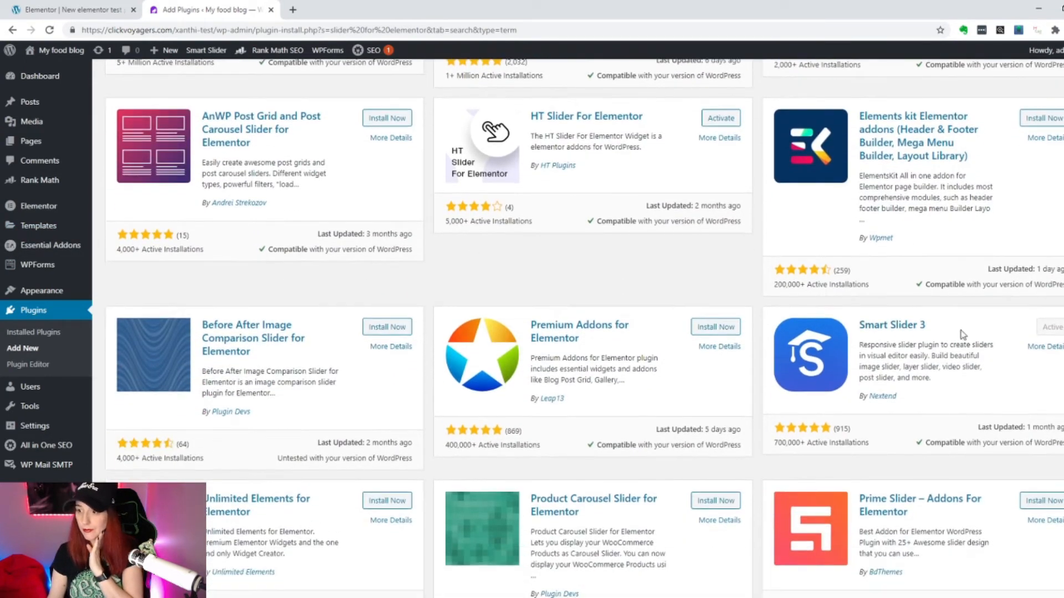
{"action": "left_click_drag", "start_coordinate": [963, 333], "coordinate": [859, 325]}
{"action": "key", "text": "ctrl+c"}
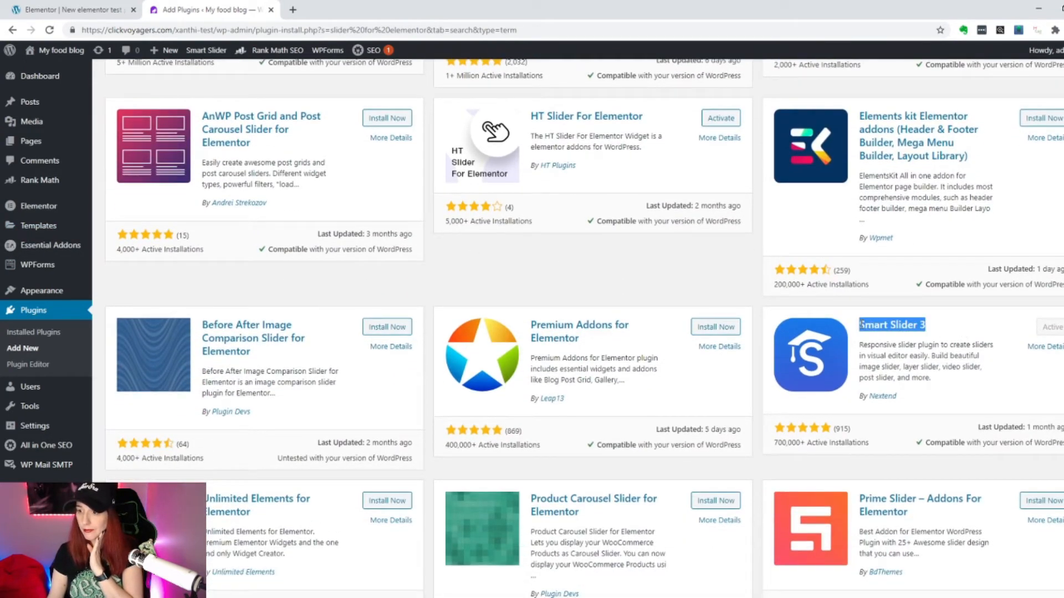
{"action": "scroll", "coordinate": [1026, 145], "scroll_direction": "up", "scroll_amount": 4}
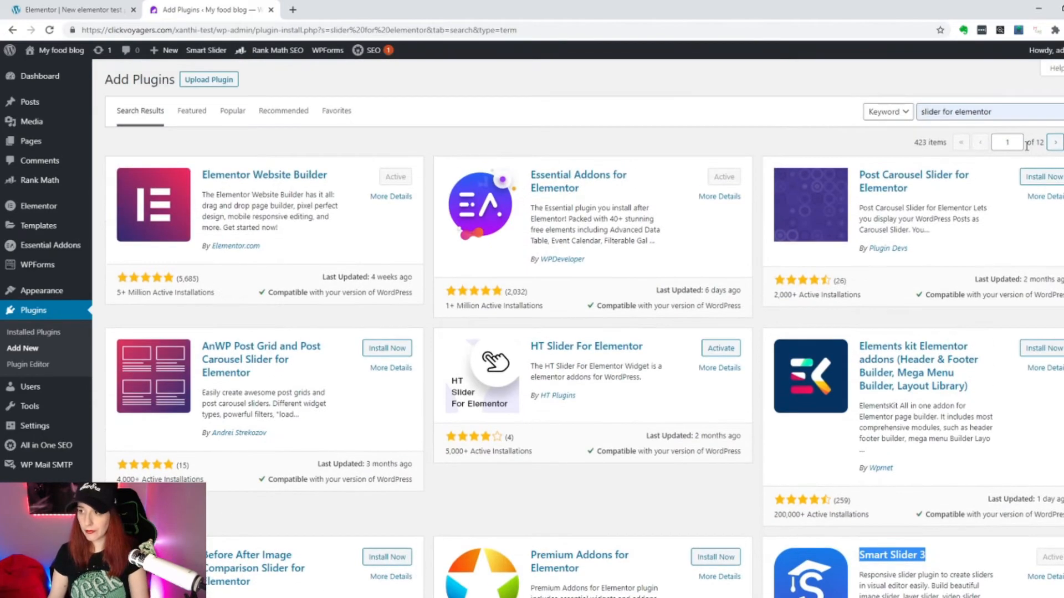
{"action": "triple_click", "coordinate": [1011, 114]}
{"action": "key", "text": "ctrl+v"}
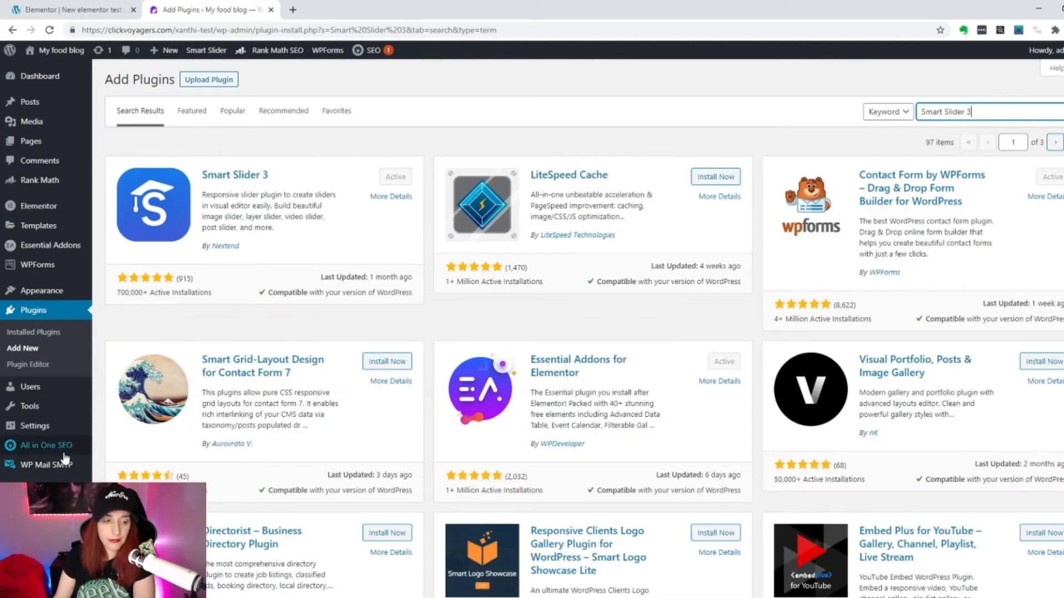
Step: Open Smart Slider and start a new project by importing the free Image Slider template
{"action": "left_click", "coordinate": [215, 177]}
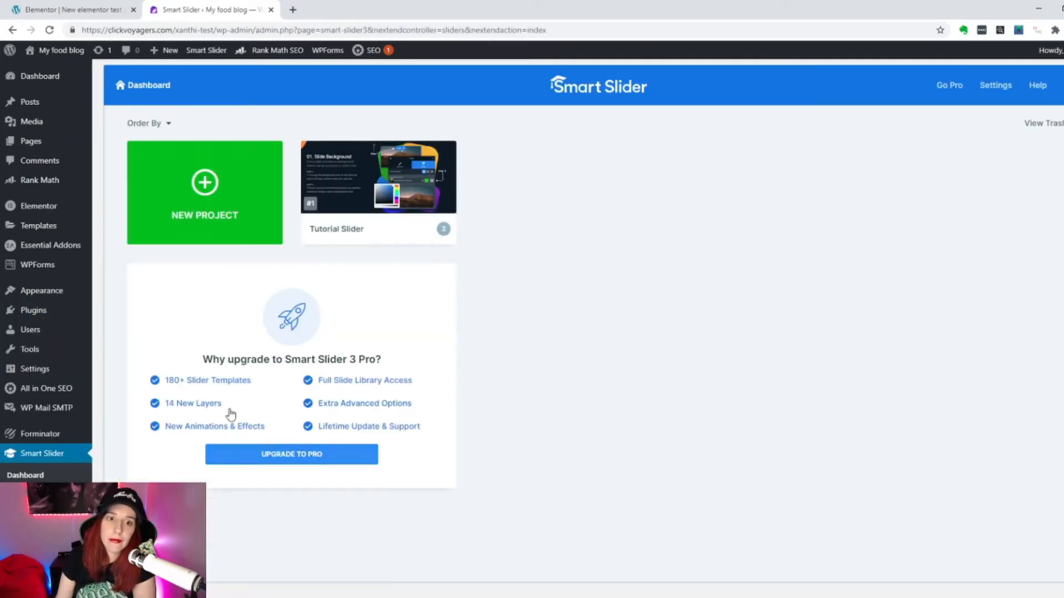
{"action": "left_click", "coordinate": [205, 186]}
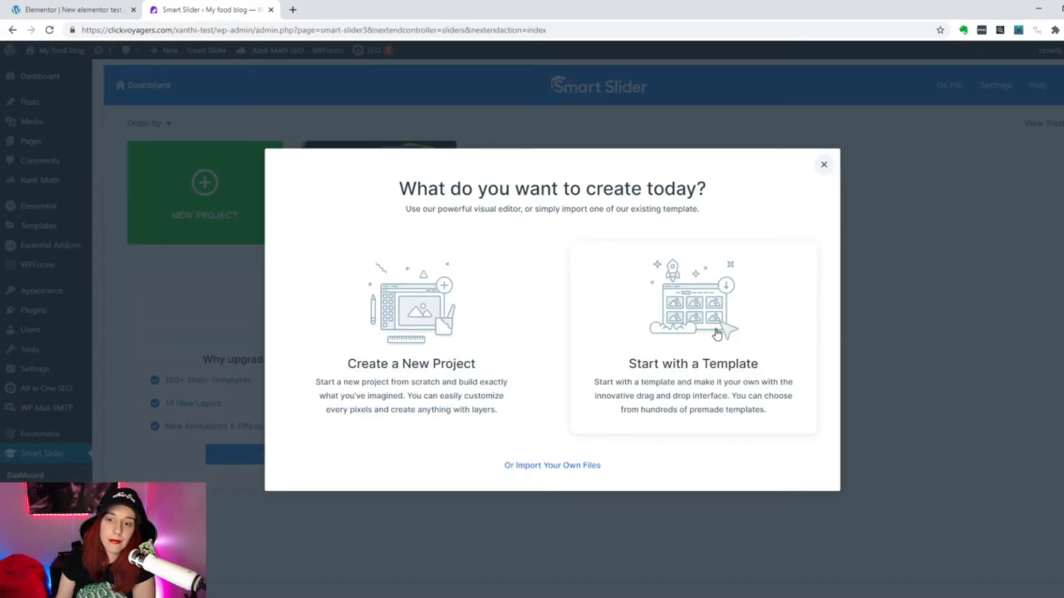
{"action": "left_click", "coordinate": [715, 330]}
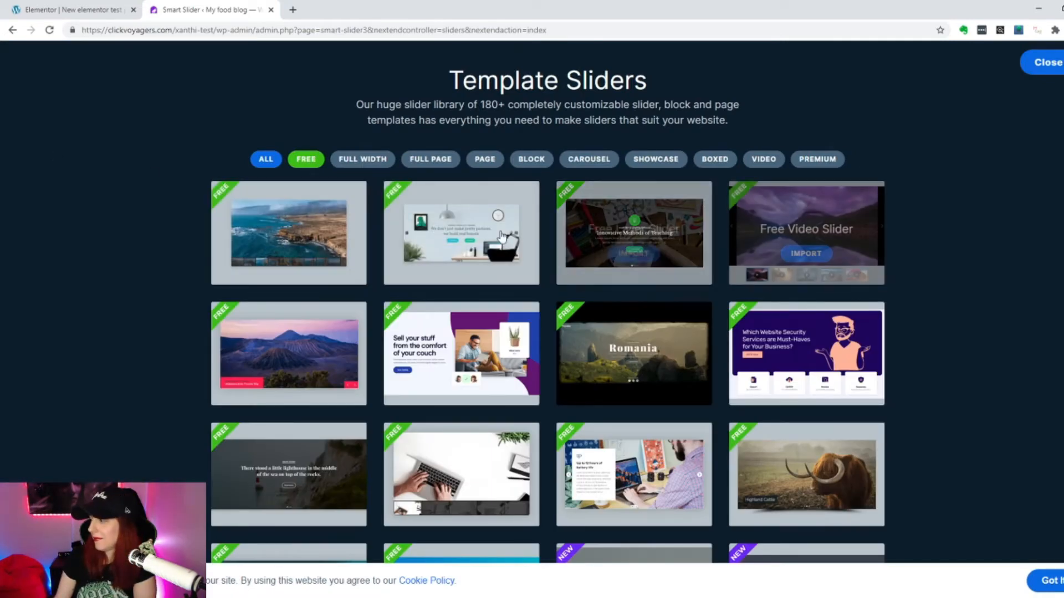
{"action": "left_click", "coordinate": [309, 161]}
{"action": "scroll", "coordinate": [621, 277], "scroll_direction": "down", "scroll_amount": 1}
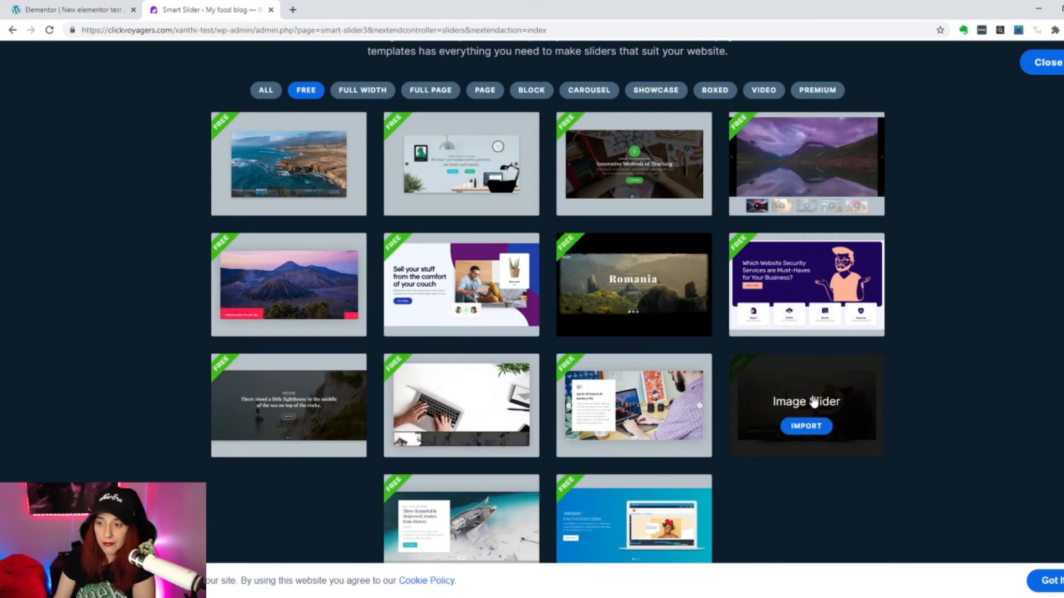
{"action": "left_click", "coordinate": [802, 431]}
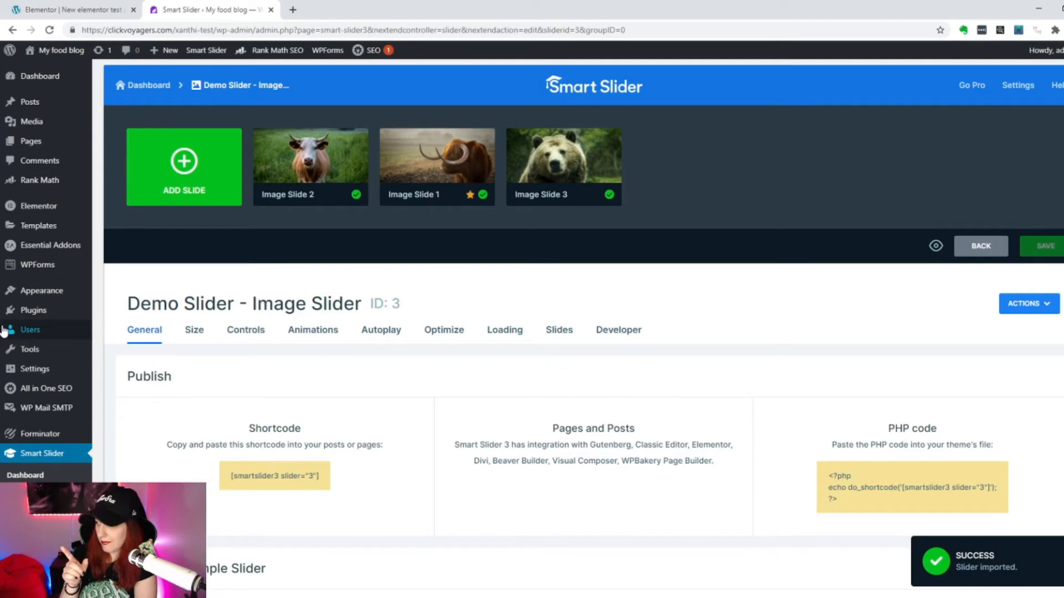
Step: Add an image slide with the masked neon figure picture from the media library to the demo slider
{"action": "mouse_move", "coordinate": [330, 178]}
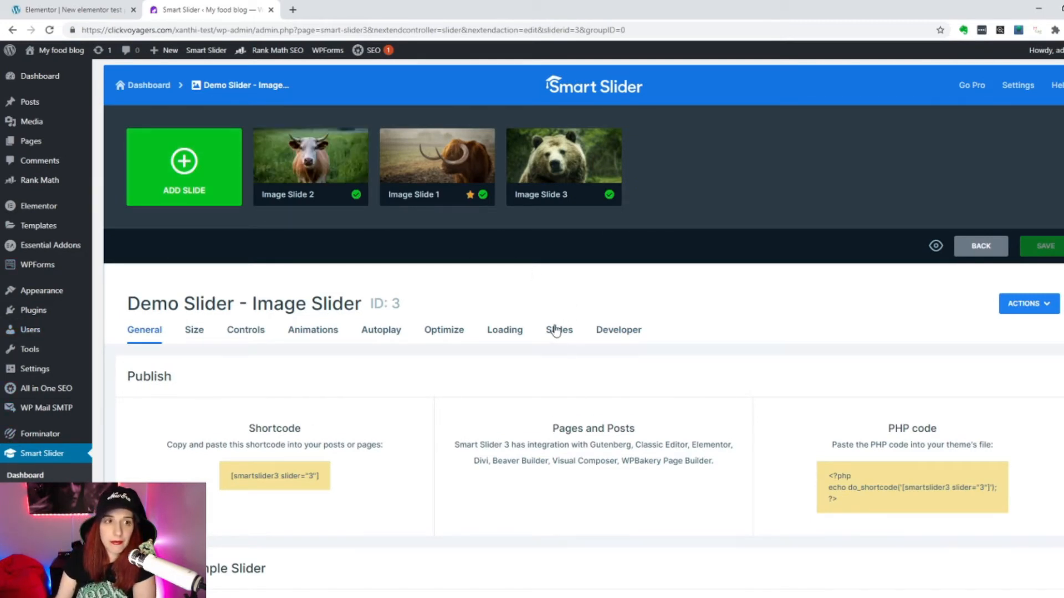
{"action": "mouse_move", "coordinate": [294, 190]}
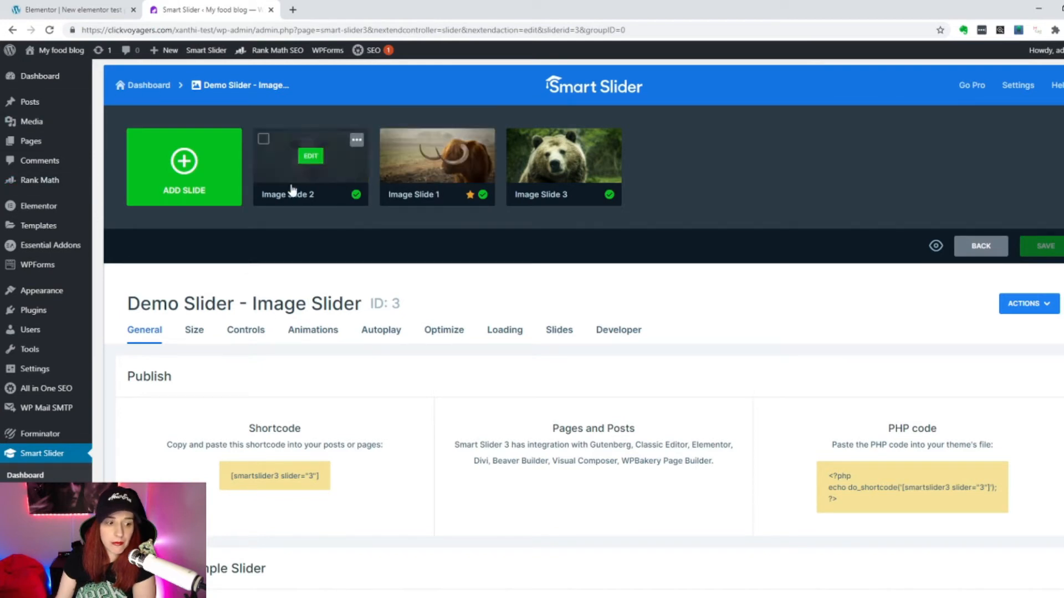
{"action": "left_click", "coordinate": [186, 165]}
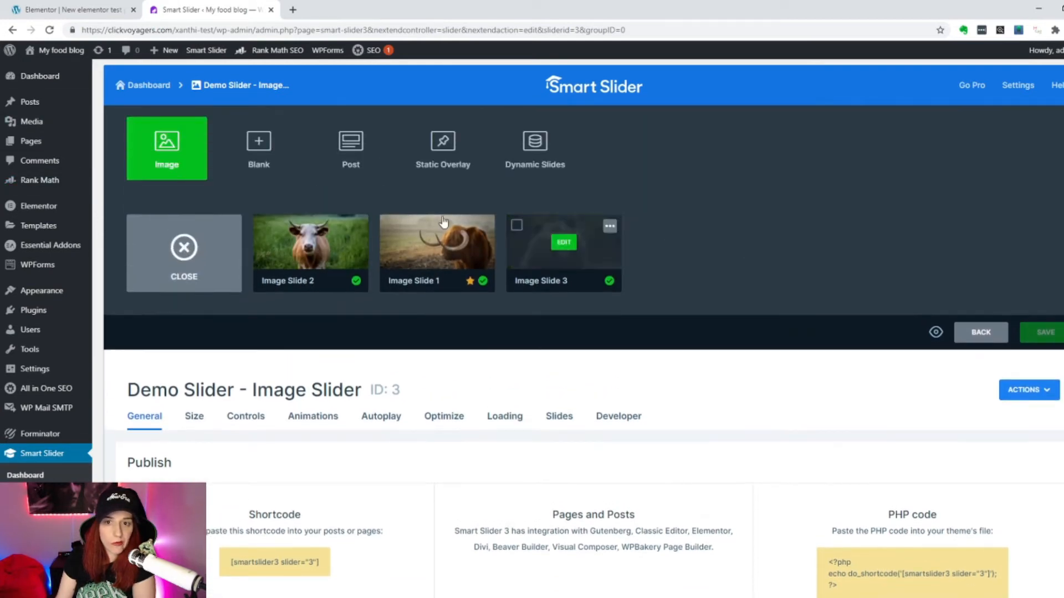
{"action": "left_click", "coordinate": [175, 146]}
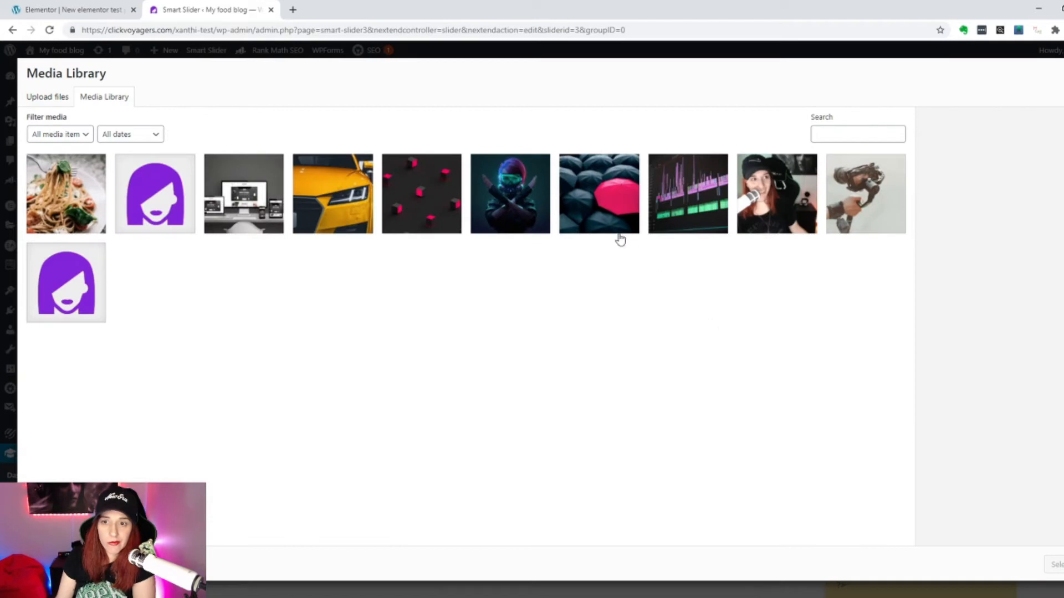
{"action": "left_click", "coordinate": [495, 207]}
{"action": "left_click", "coordinate": [1061, 569]}
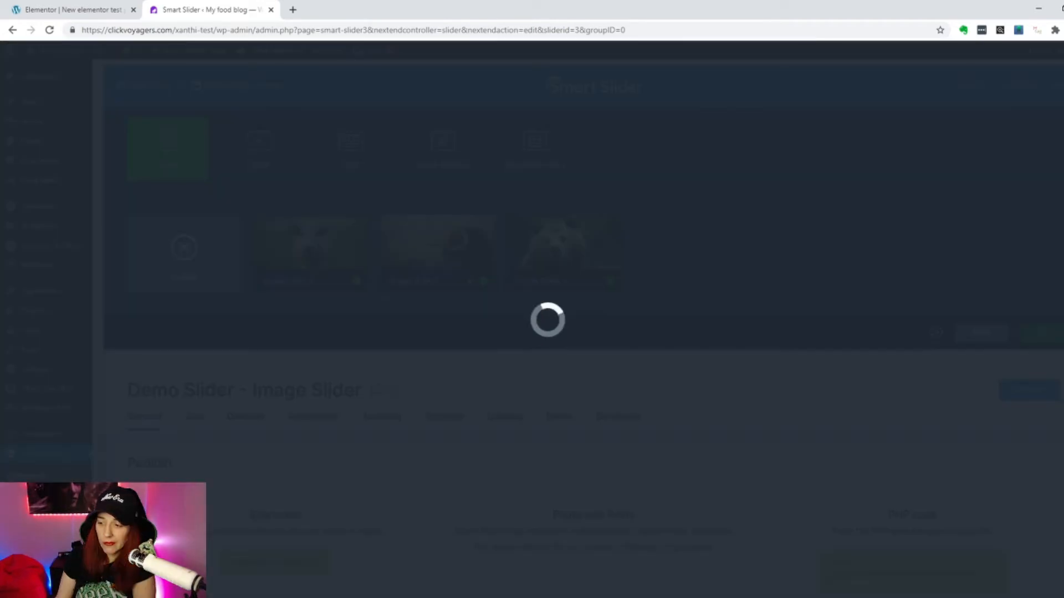
{"action": "left_click", "coordinate": [191, 157]}
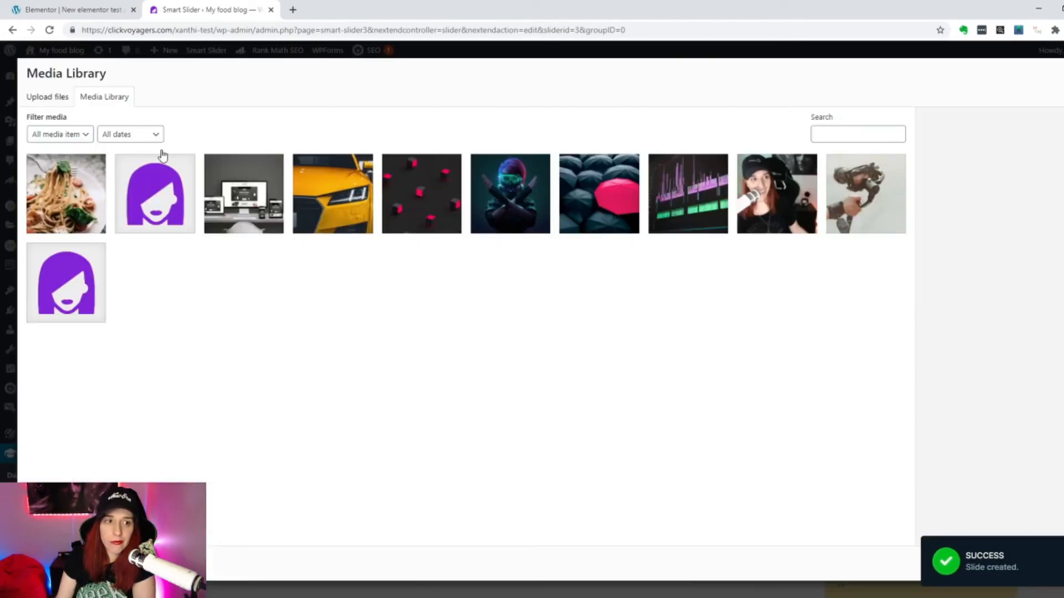
{"action": "left_click", "coordinate": [1058, 72]}
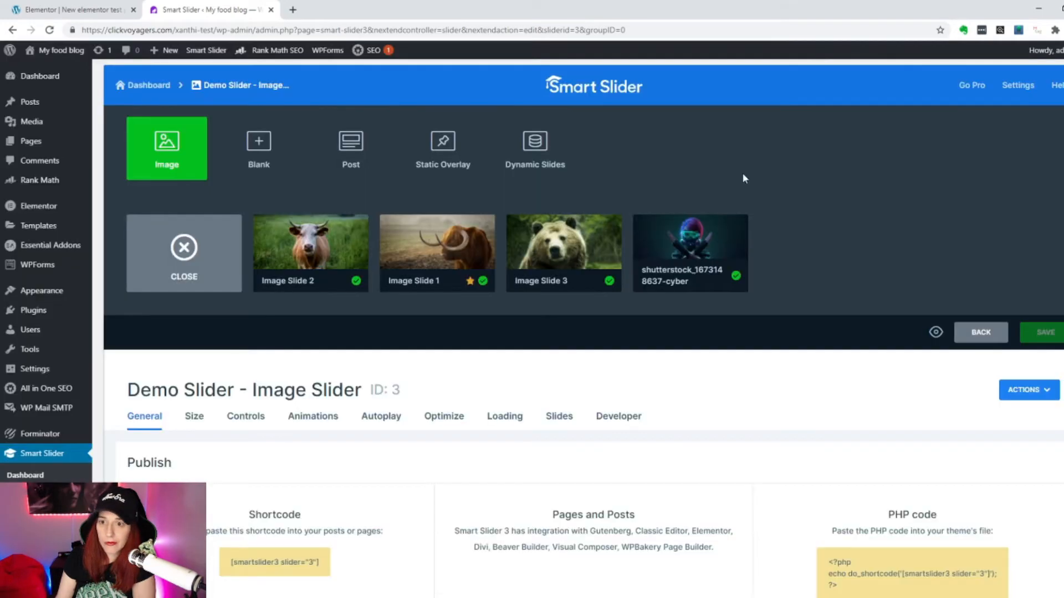
{"action": "left_click", "coordinate": [194, 251]}
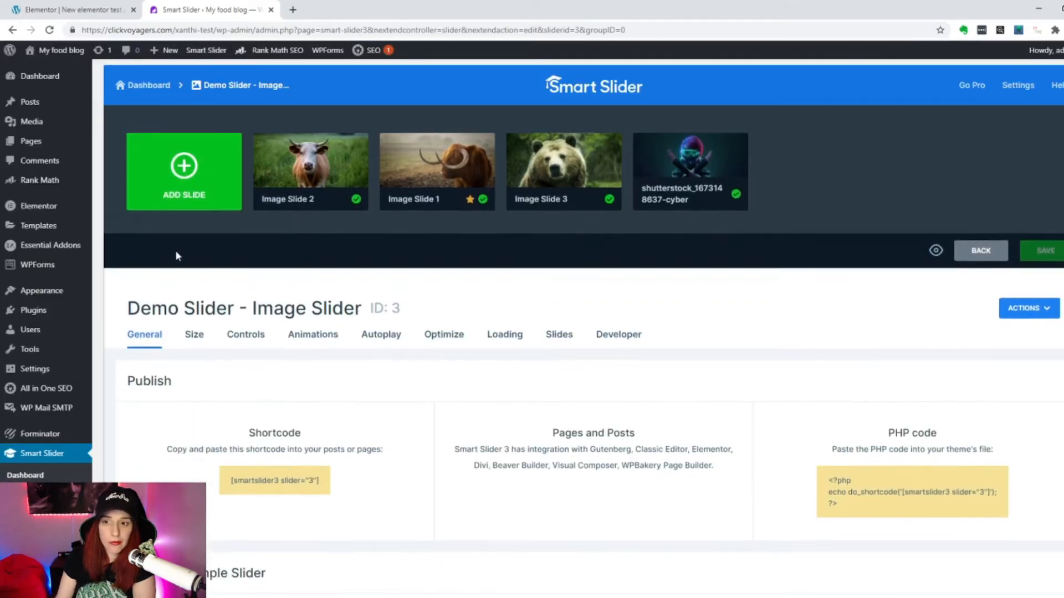
Step: Add an image slide with the pink stone among black stones picture from the media library to the demo slider
{"action": "left_click", "coordinate": [177, 177]}
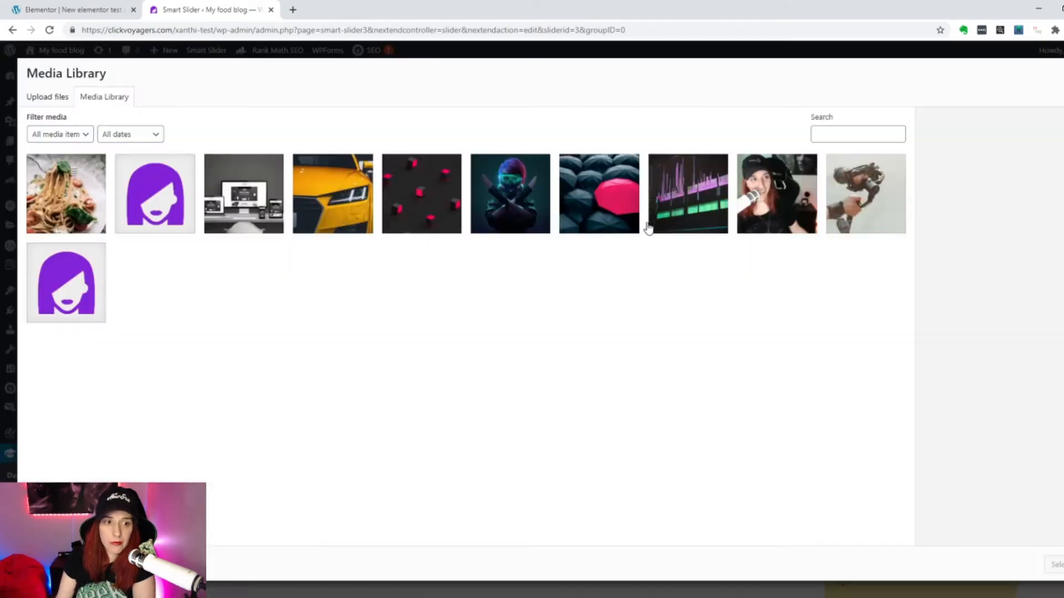
{"action": "left_click", "coordinate": [180, 166]}
{"action": "left_click", "coordinate": [521, 178]}
{"action": "left_click", "coordinate": [593, 179]}
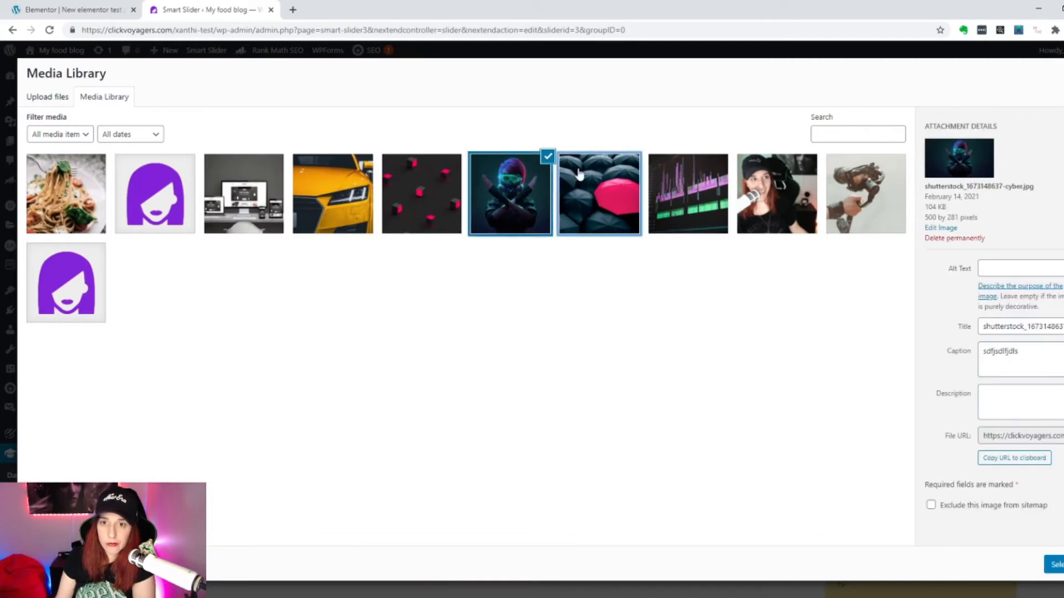
{"action": "left_click", "coordinate": [546, 159]}
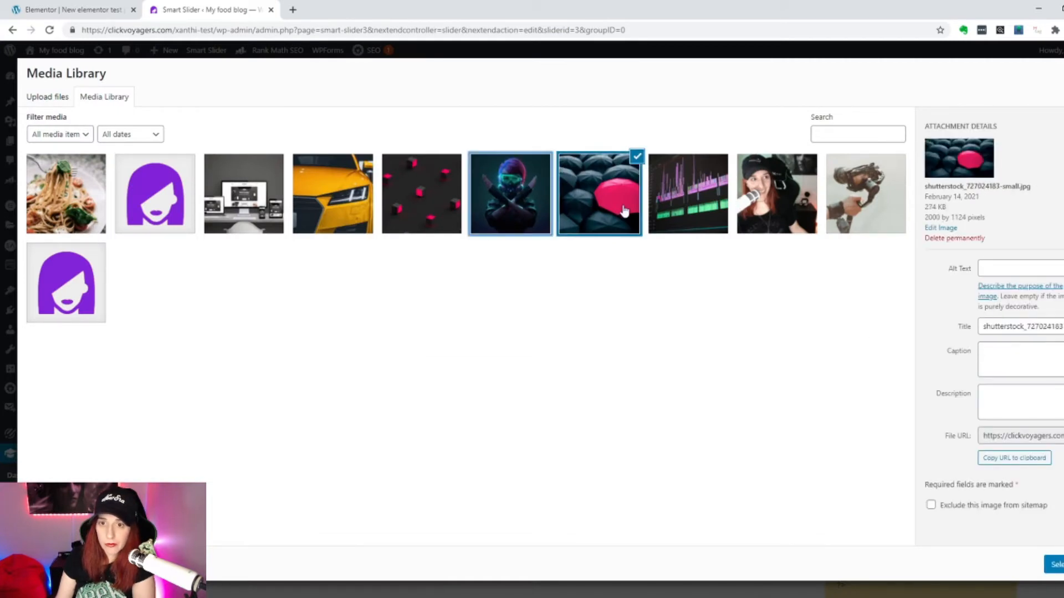
{"action": "left_click", "coordinate": [1055, 564]}
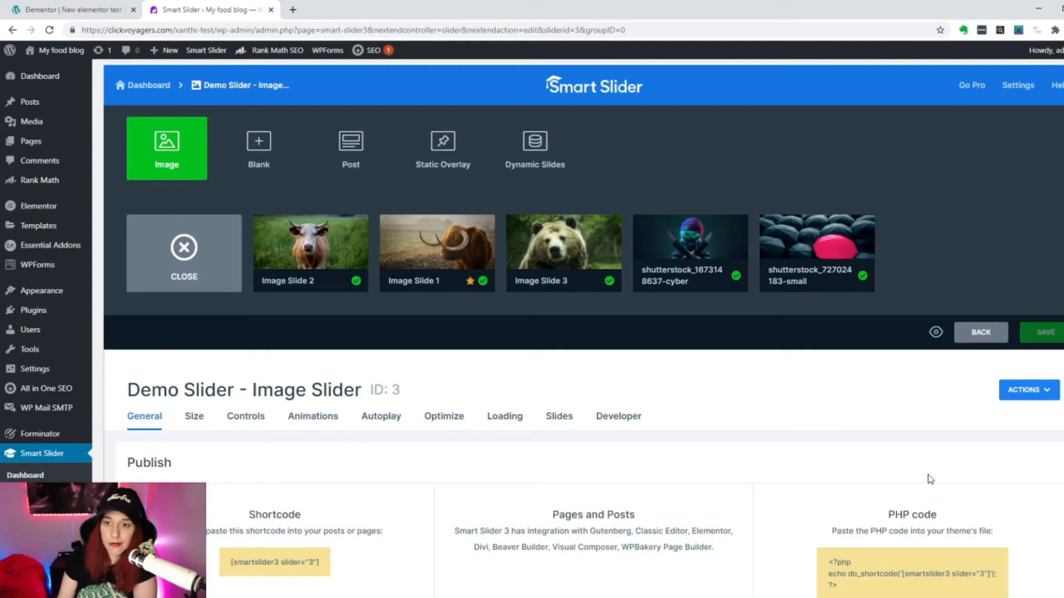
Step: Add another image slide with the 1920.jpg picture of red cubes on a dark background
{"action": "left_click", "coordinate": [191, 158]}
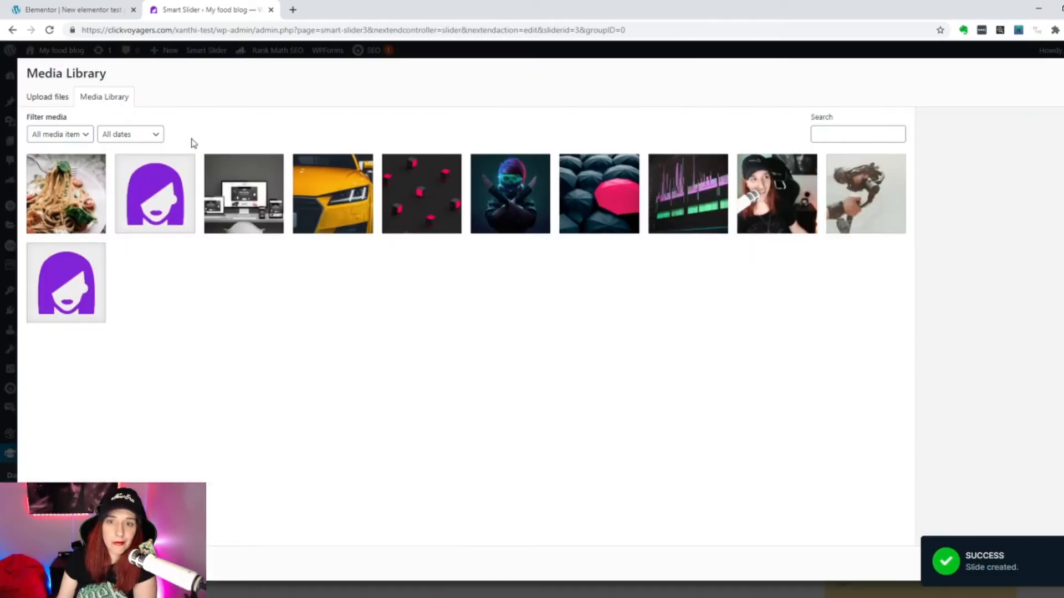
{"action": "left_click", "coordinate": [441, 221]}
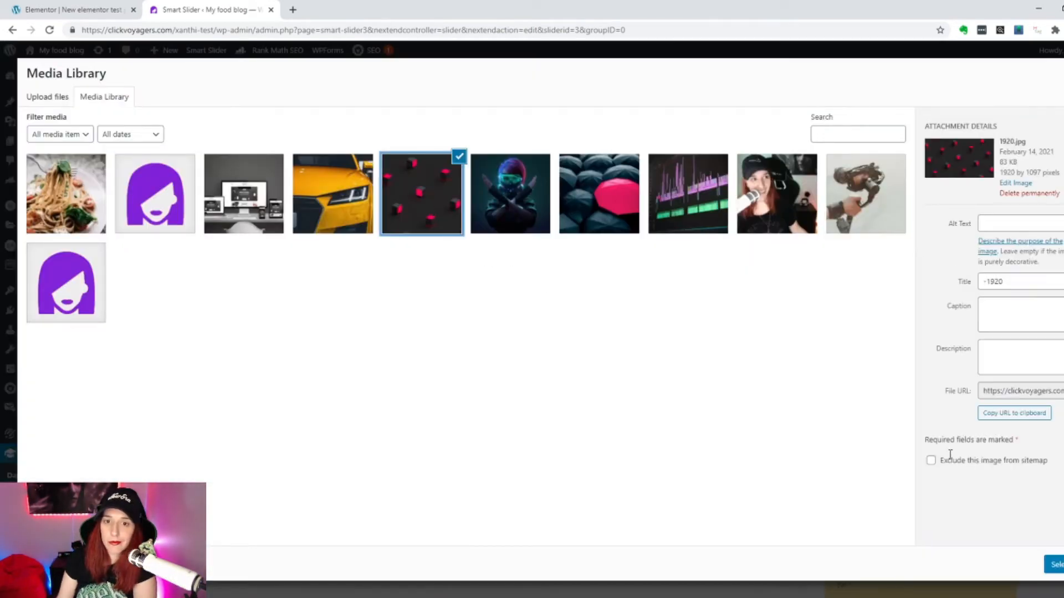
{"action": "left_click", "coordinate": [1047, 565]}
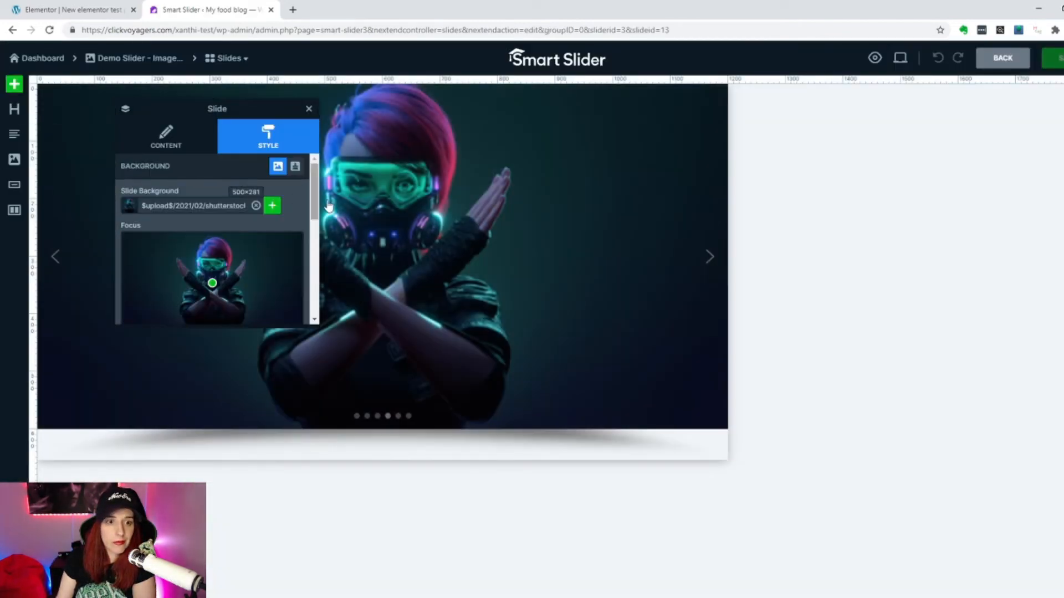
Step: Examine the masked neon figure slide's background, SEO and title settings, and close them unchanged
{"action": "scroll", "coordinate": [223, 252], "scroll_direction": "down", "scroll_amount": 4}
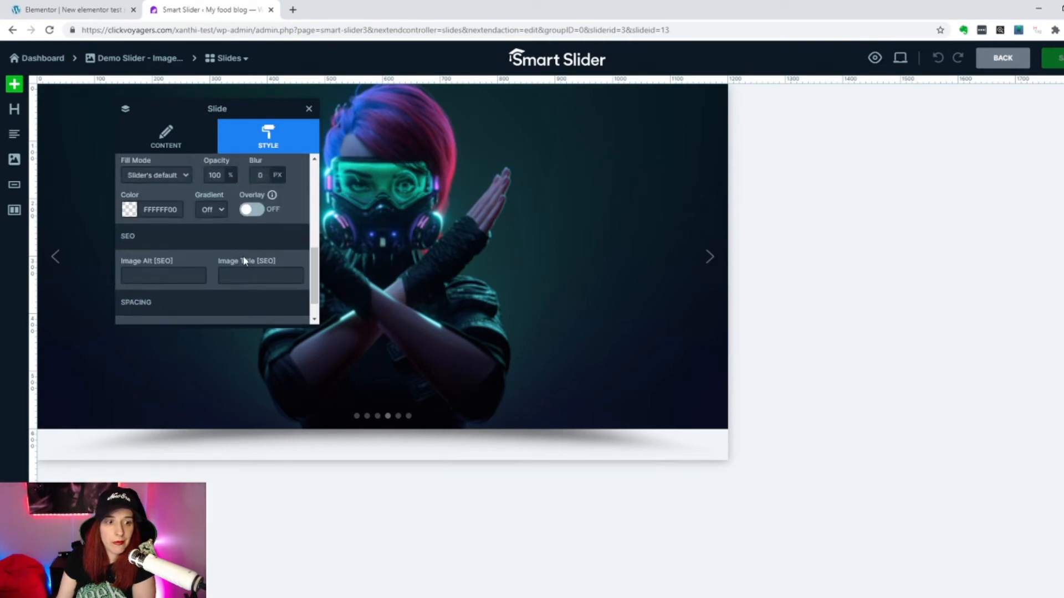
{"action": "scroll", "coordinate": [244, 261], "scroll_direction": "up", "scroll_amount": 4}
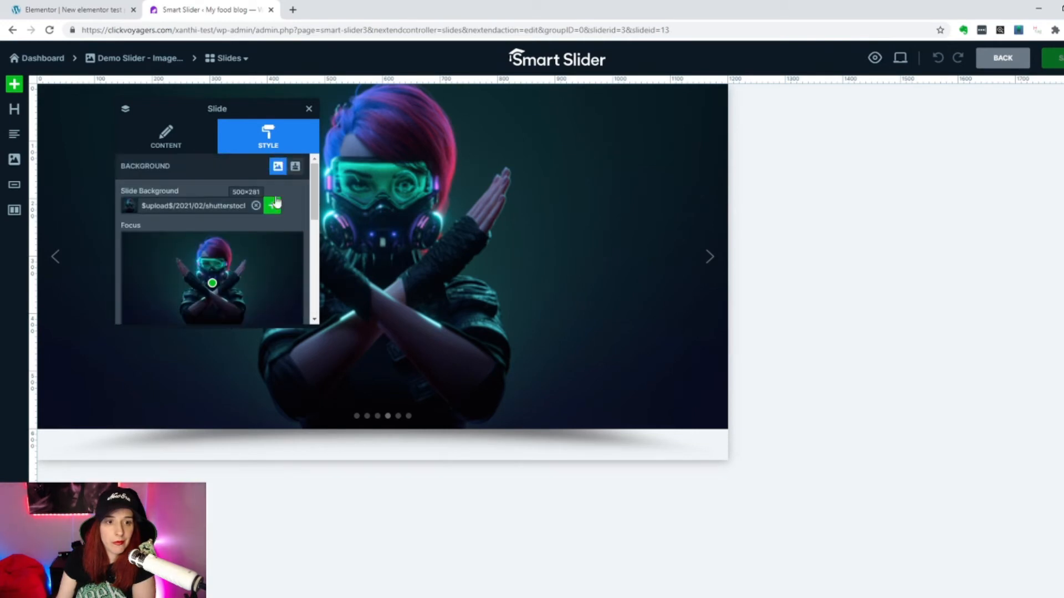
{"action": "left_click", "coordinate": [184, 139]}
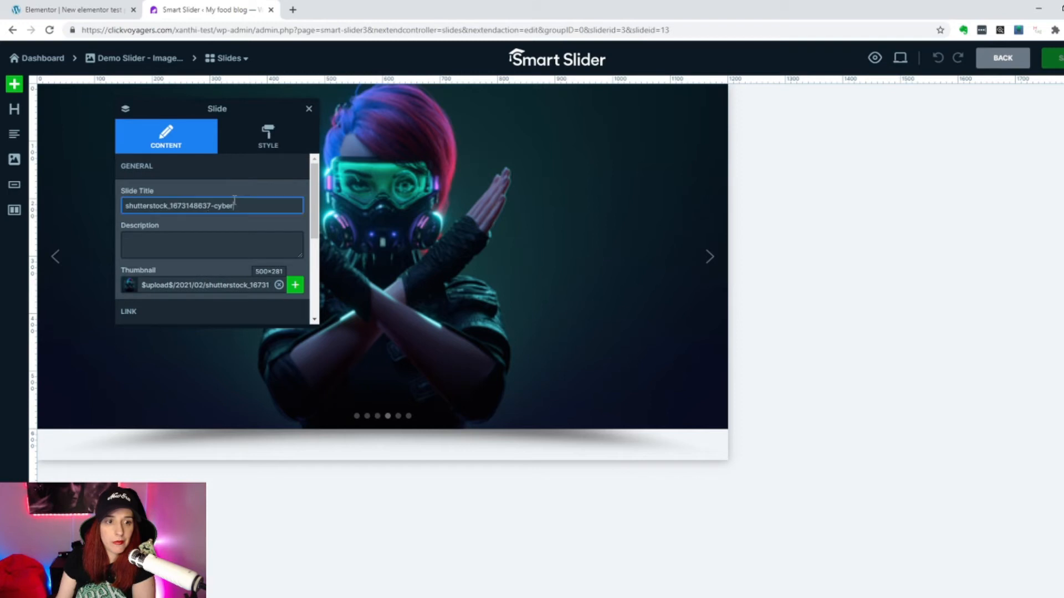
{"action": "left_click_drag", "start_coordinate": [235, 206], "coordinate": [95, 209]}
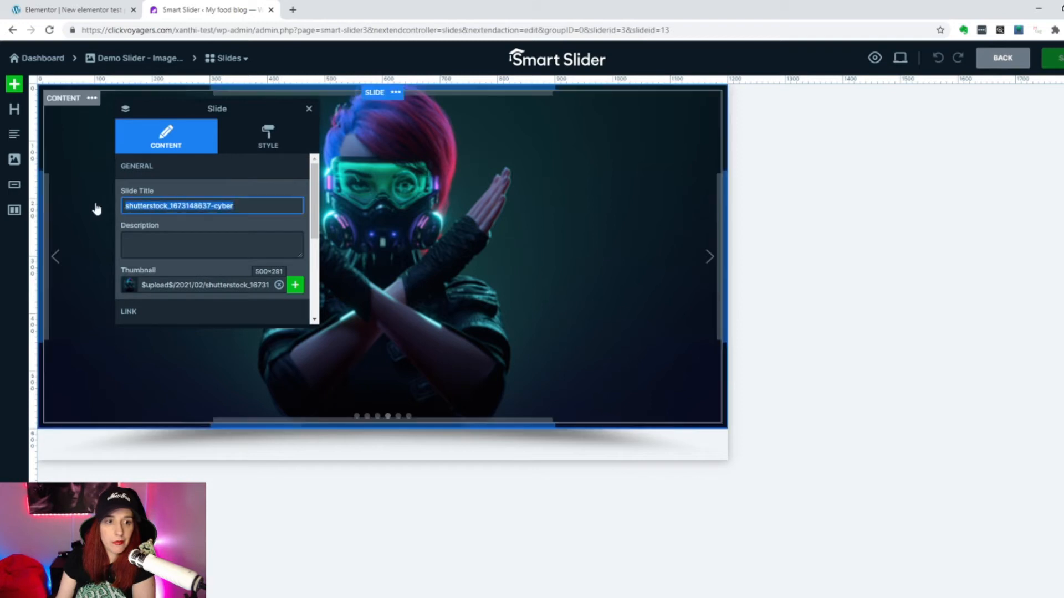
{"action": "left_click", "coordinate": [306, 106]}
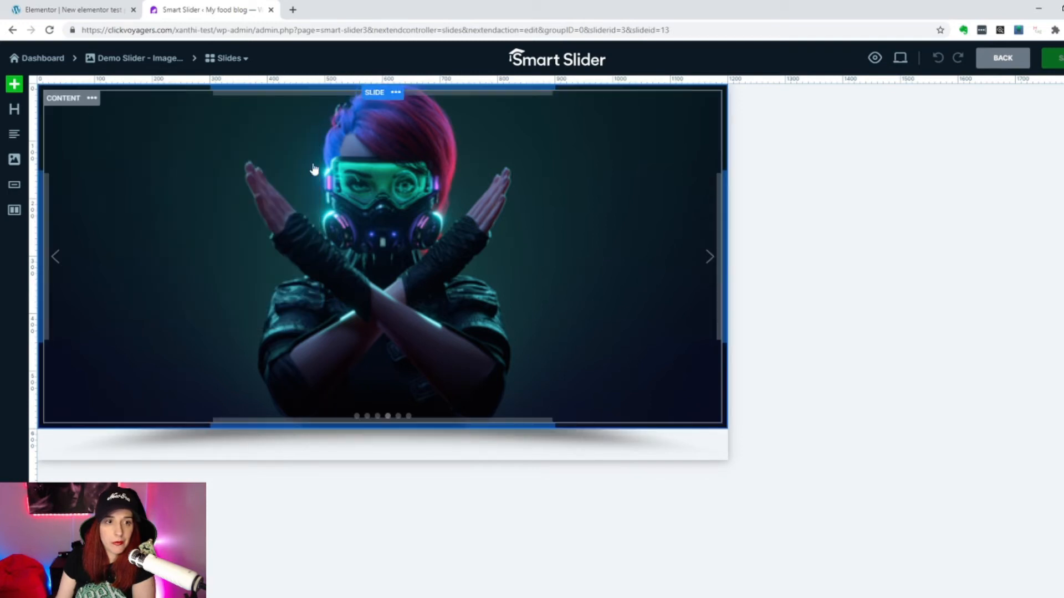
Step: Add a heading layer reading "You can right something here" to the masked neon figure slide
{"action": "left_click", "coordinate": [15, 111]}
{"action": "triple_click", "coordinate": [191, 202]}
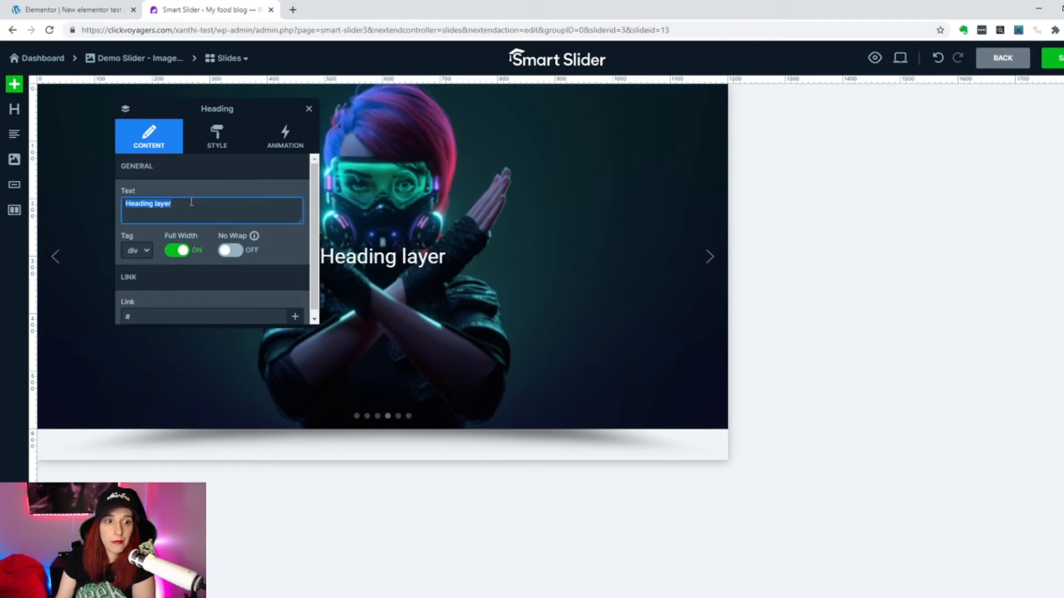
{"action": "type", "text": "You c"}
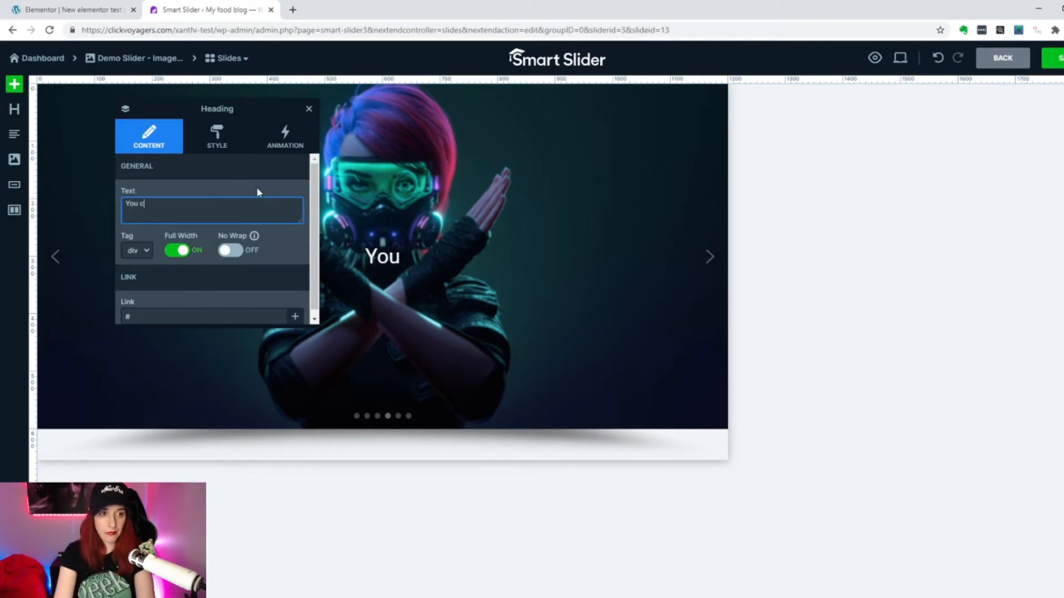
{"action": "type", "text": "an right something here"}
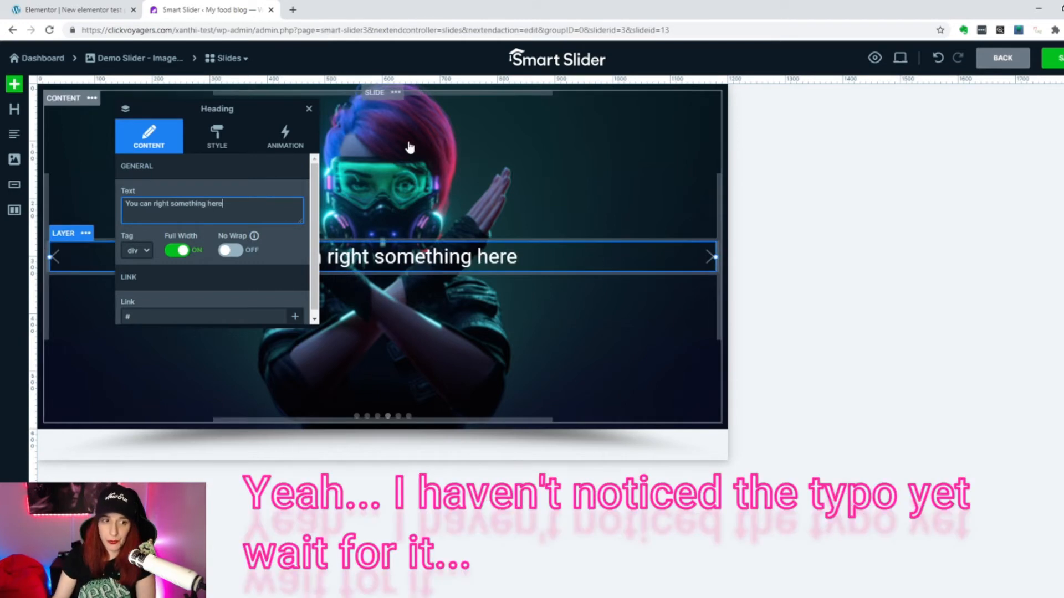
{"action": "left_click", "coordinate": [309, 109]}
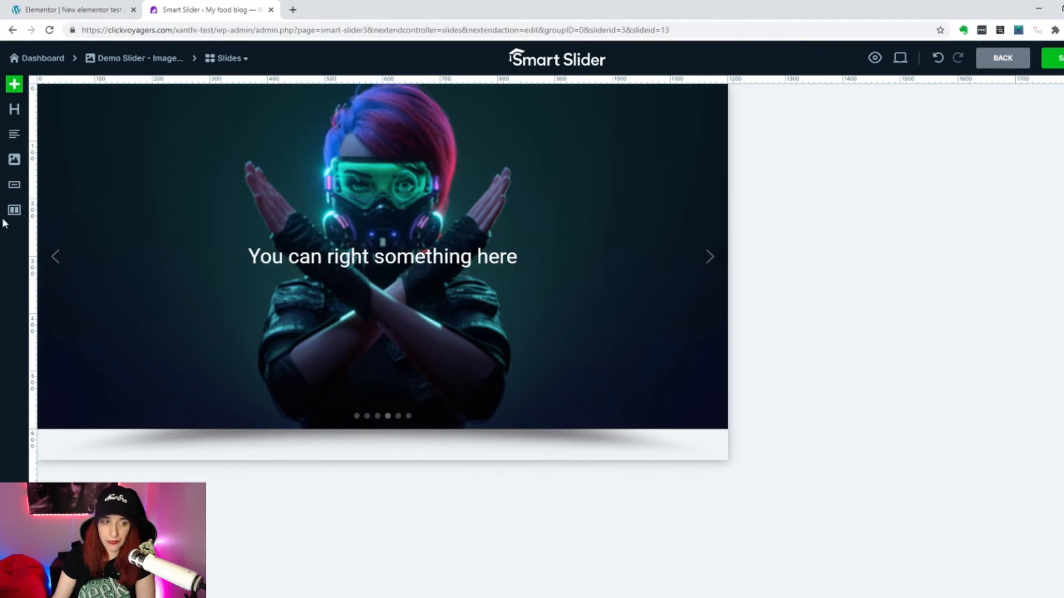
Step: Add an image layer to the slide and fill it with avatar2021.png from the media library
{"action": "left_click", "coordinate": [14, 160]}
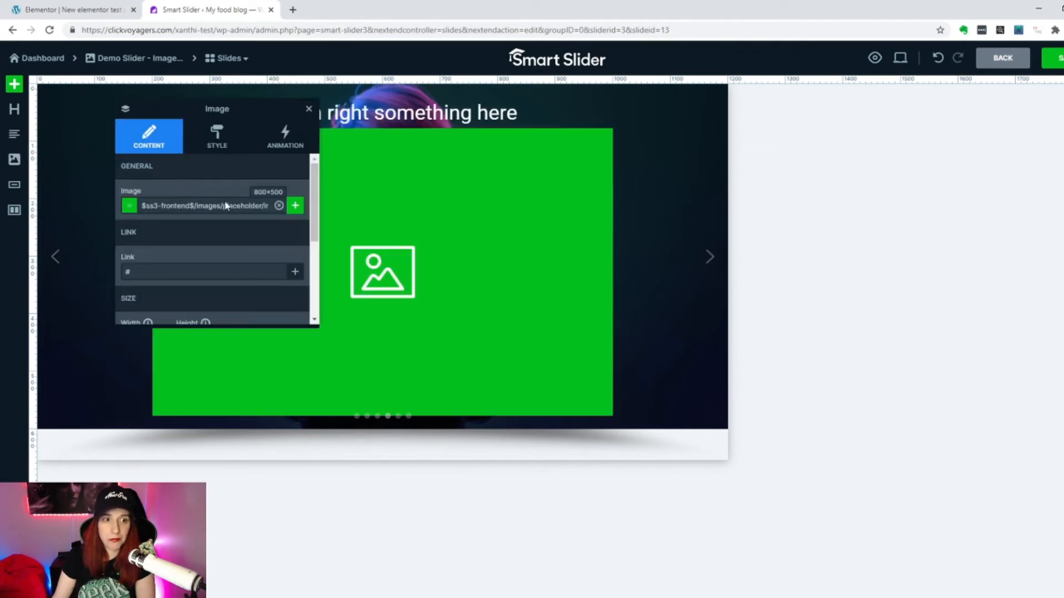
{"action": "scroll", "coordinate": [273, 214], "scroll_direction": "down", "scroll_amount": 3}
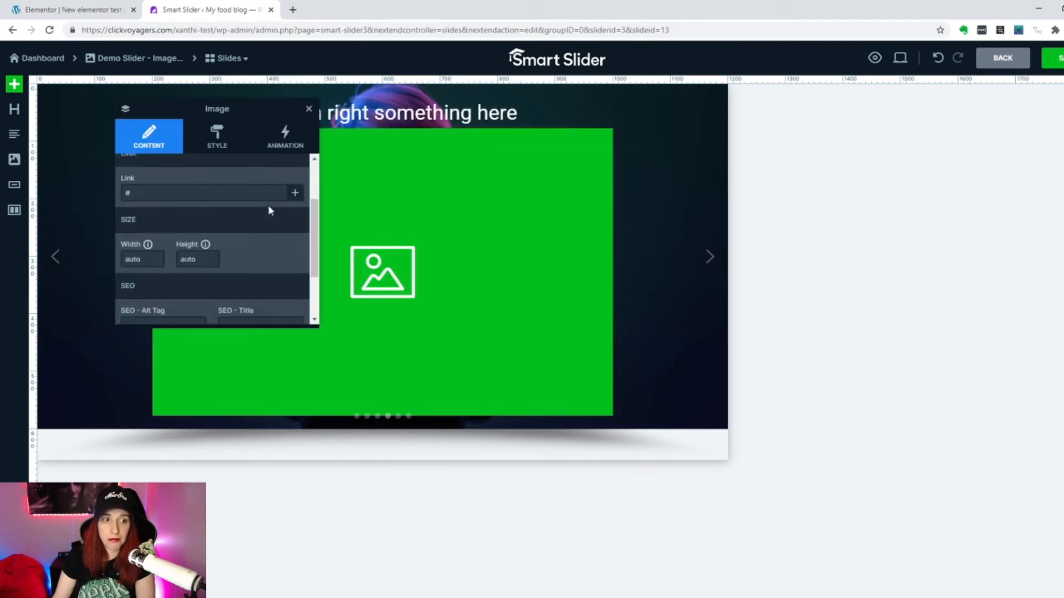
{"action": "scroll", "coordinate": [268, 204], "scroll_direction": "up", "scroll_amount": 3}
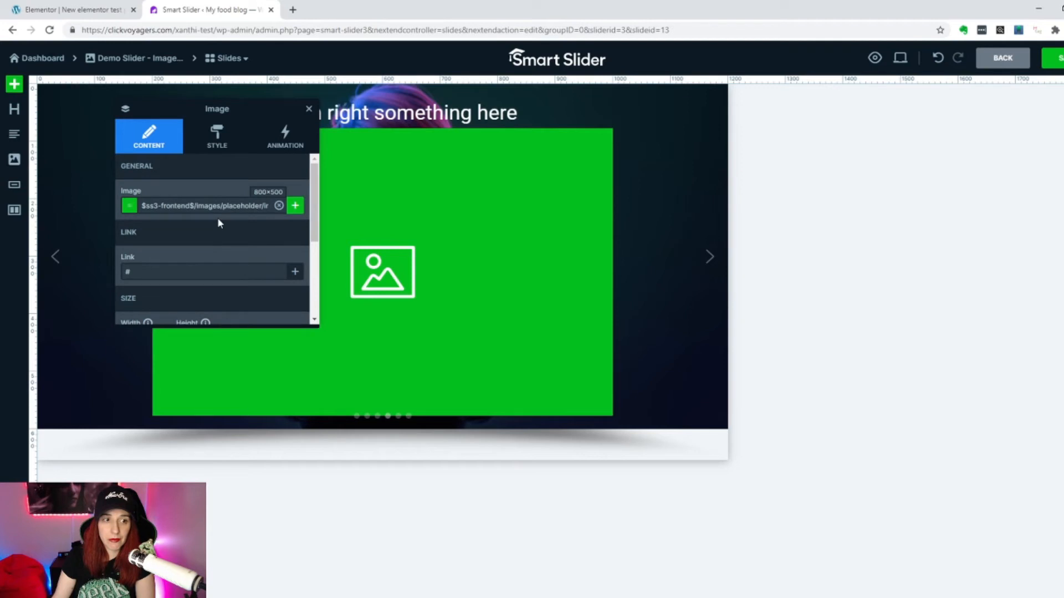
{"action": "left_click", "coordinate": [132, 209]}
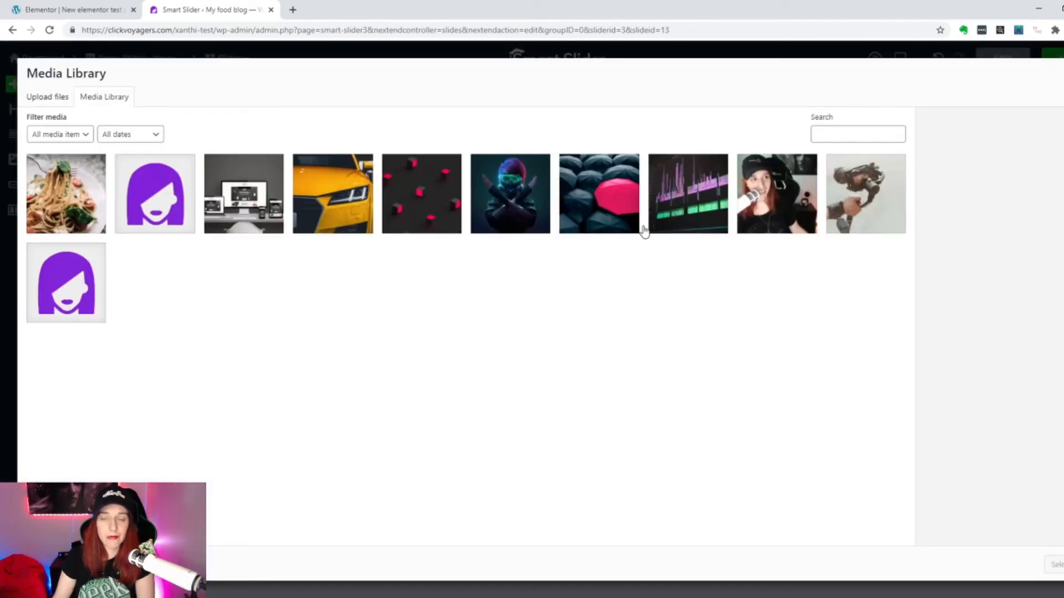
{"action": "left_click", "coordinate": [774, 184]}
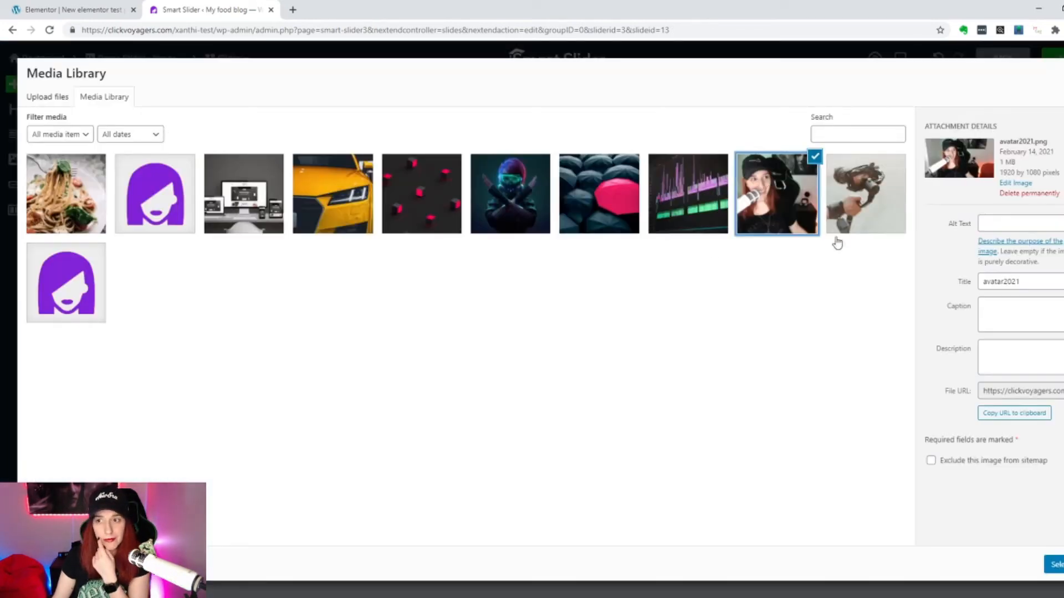
{"action": "left_click", "coordinate": [1057, 564]}
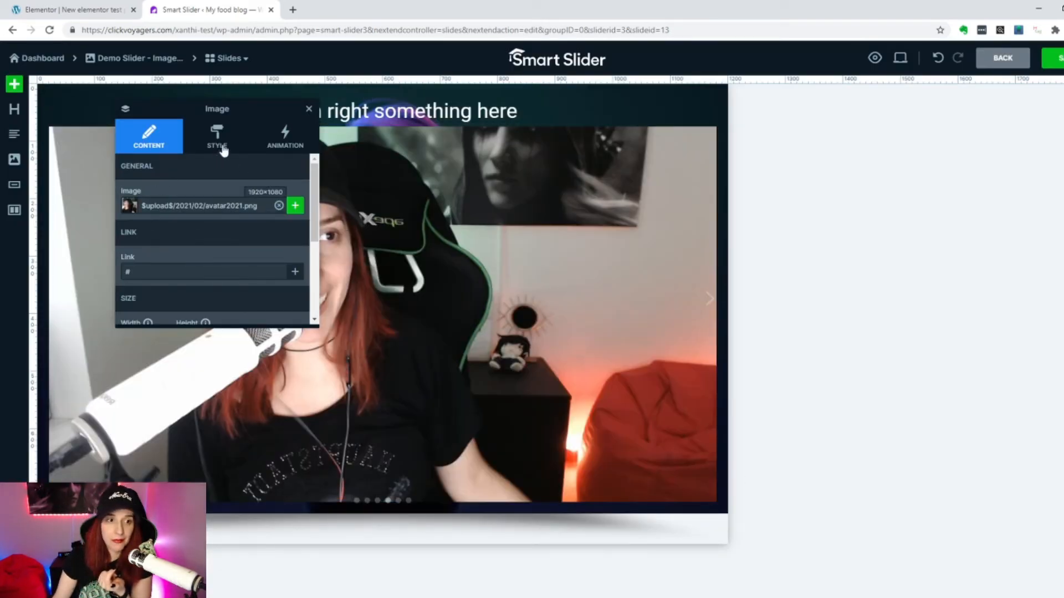
Step: Set the image layer's width to 100px, leaving its height on auto
{"action": "scroll", "coordinate": [227, 227], "scroll_direction": "down", "scroll_amount": 1}
{"action": "double_click", "coordinate": [143, 280]}
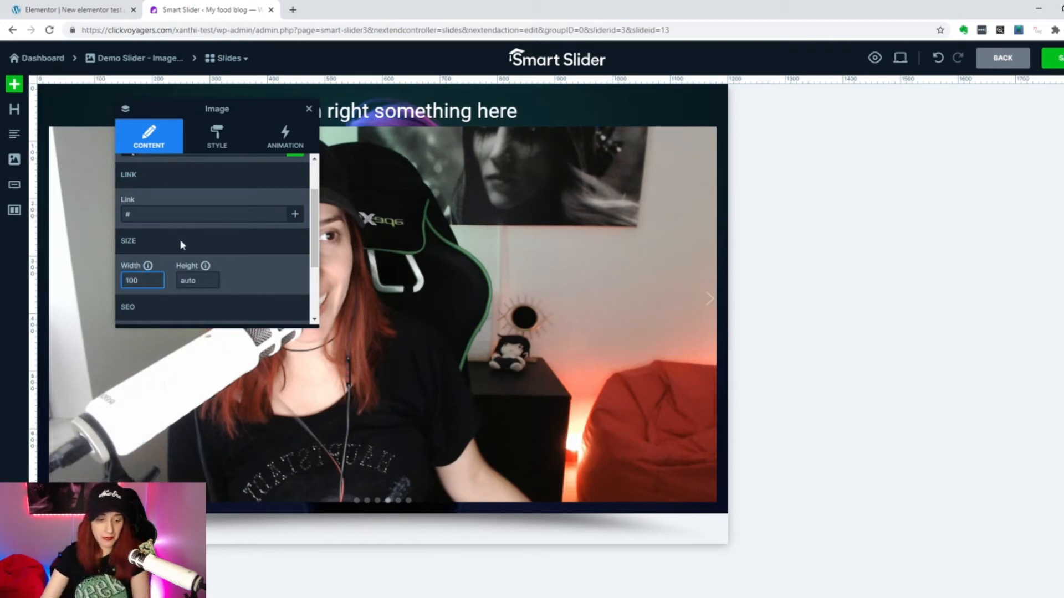
{"action": "type", "text": "100"}
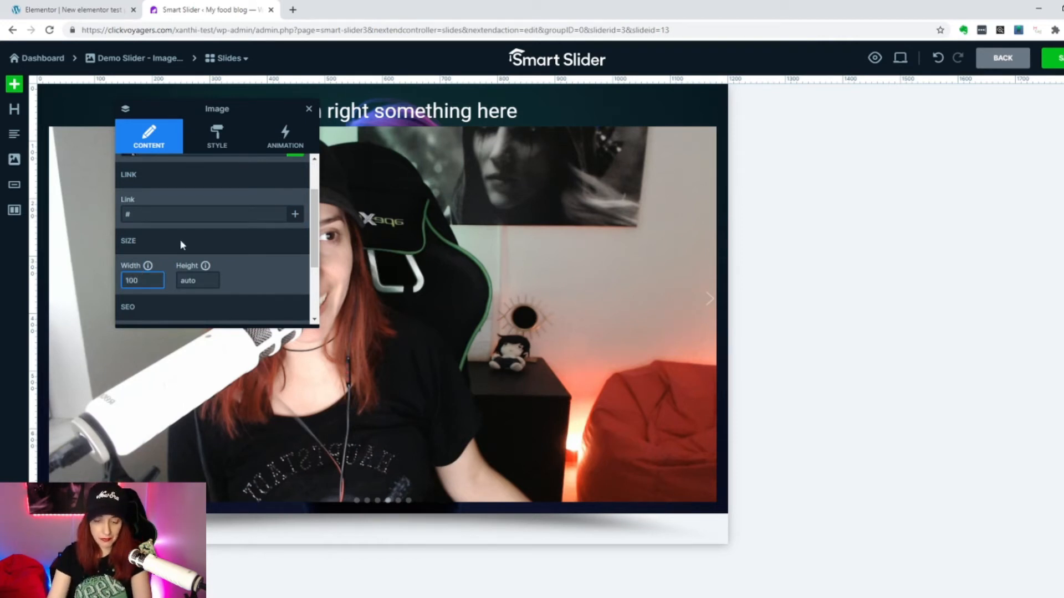
{"action": "type", "text": "px"}
{"action": "key", "text": "Tab"}
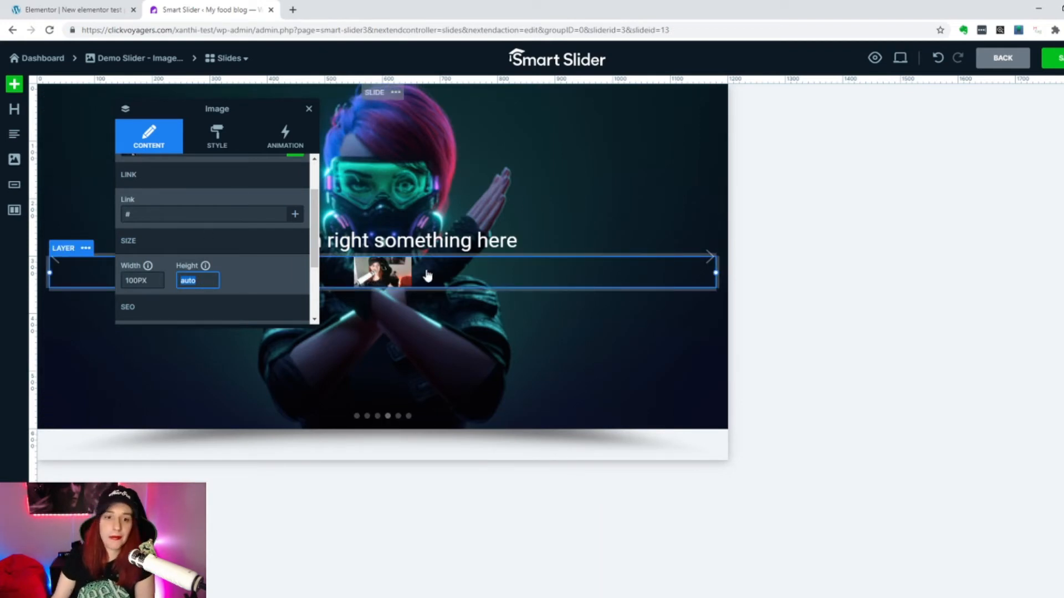
Step: Review the image layer's content options, try left and center alignment in its style settings, and align it right
{"action": "left_click", "coordinate": [374, 273]}
{"action": "scroll", "coordinate": [237, 216], "scroll_direction": "down", "scroll_amount": 2}
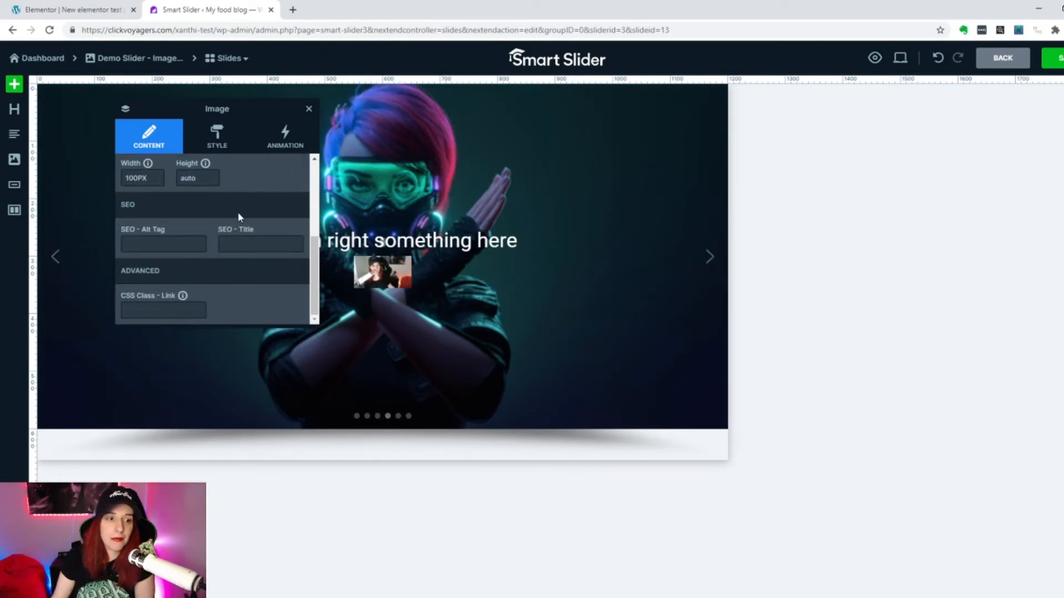
{"action": "scroll", "coordinate": [250, 192], "scroll_direction": "up", "scroll_amount": 3}
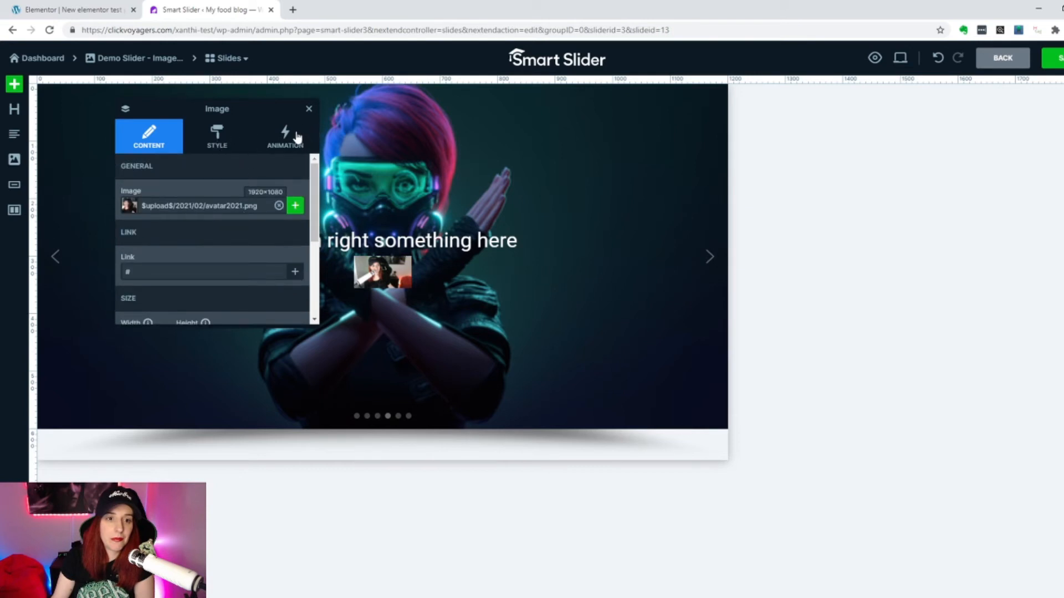
{"action": "scroll", "coordinate": [186, 271], "scroll_direction": "down", "scroll_amount": 2}
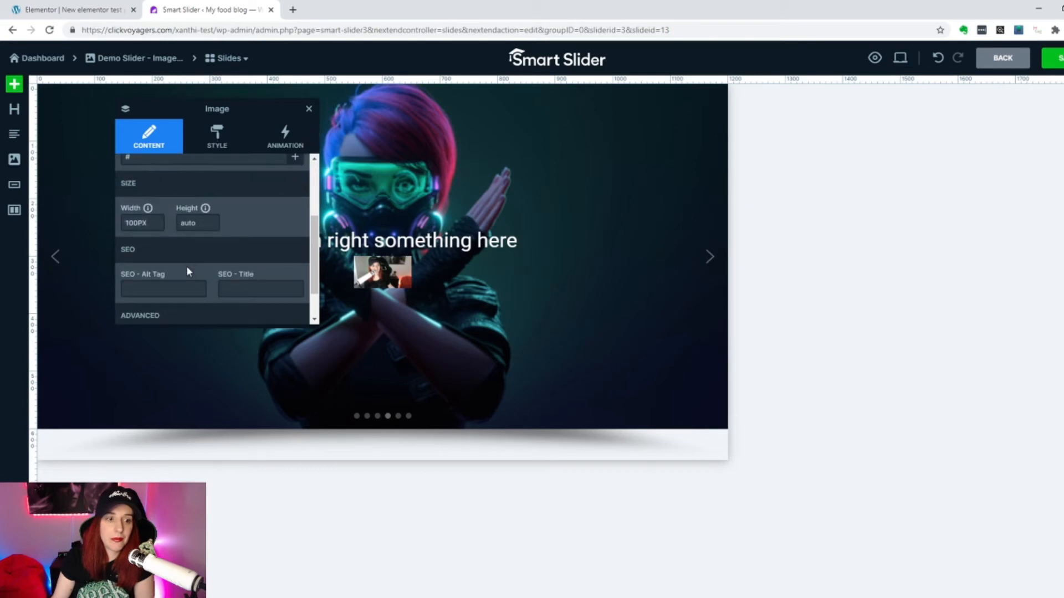
{"action": "left_click", "coordinate": [208, 141]}
{"action": "scroll", "coordinate": [243, 210], "scroll_direction": "down", "scroll_amount": 1}
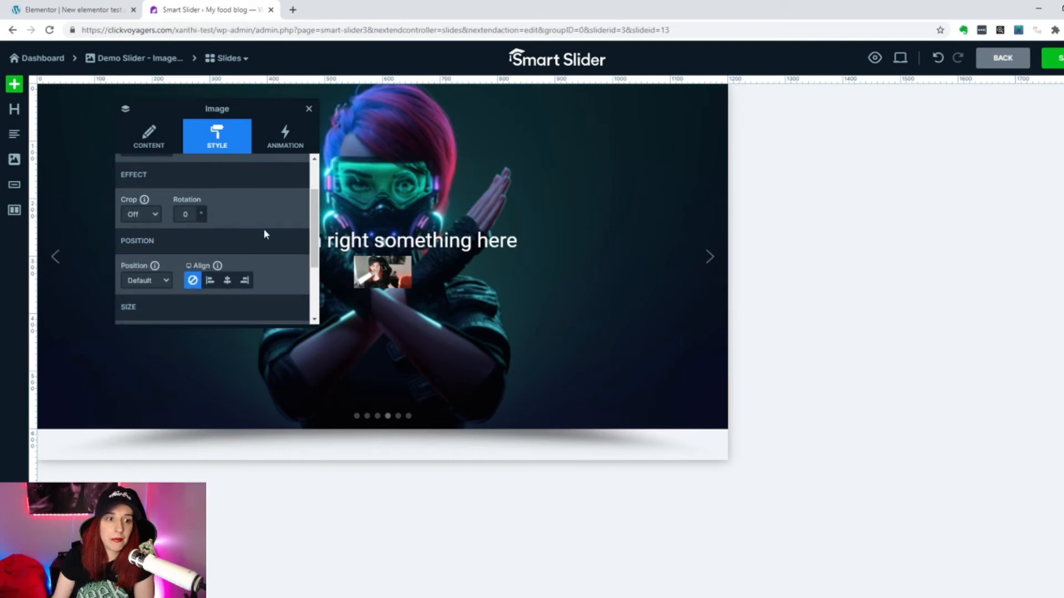
{"action": "scroll", "coordinate": [249, 241], "scroll_direction": "down", "scroll_amount": 1}
{"action": "left_click", "coordinate": [210, 224]}
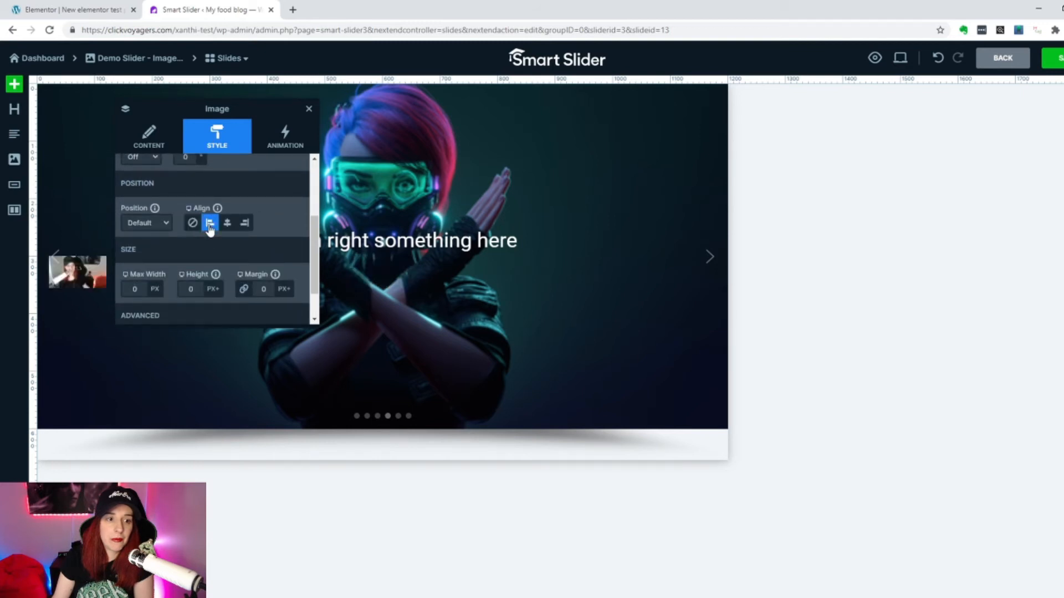
{"action": "left_click", "coordinate": [227, 224]}
{"action": "left_click", "coordinate": [245, 224]}
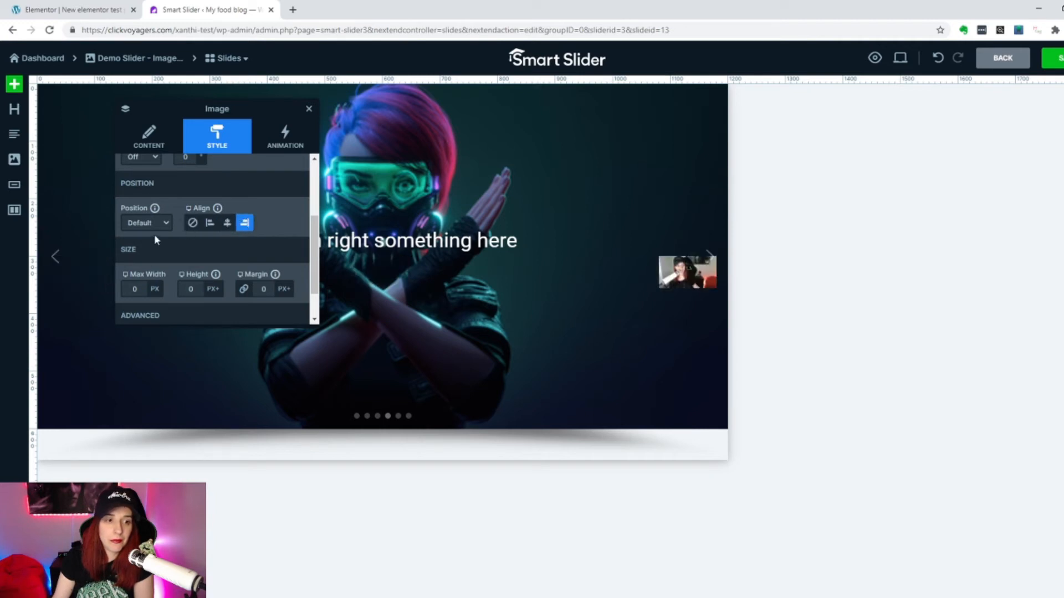
Step: Set the image layer's width to 300px and try to move the picture toward the slide's left side
{"action": "scroll", "coordinate": [155, 238], "scroll_direction": "up", "scroll_amount": 2}
{"action": "left_click", "coordinate": [146, 155]}
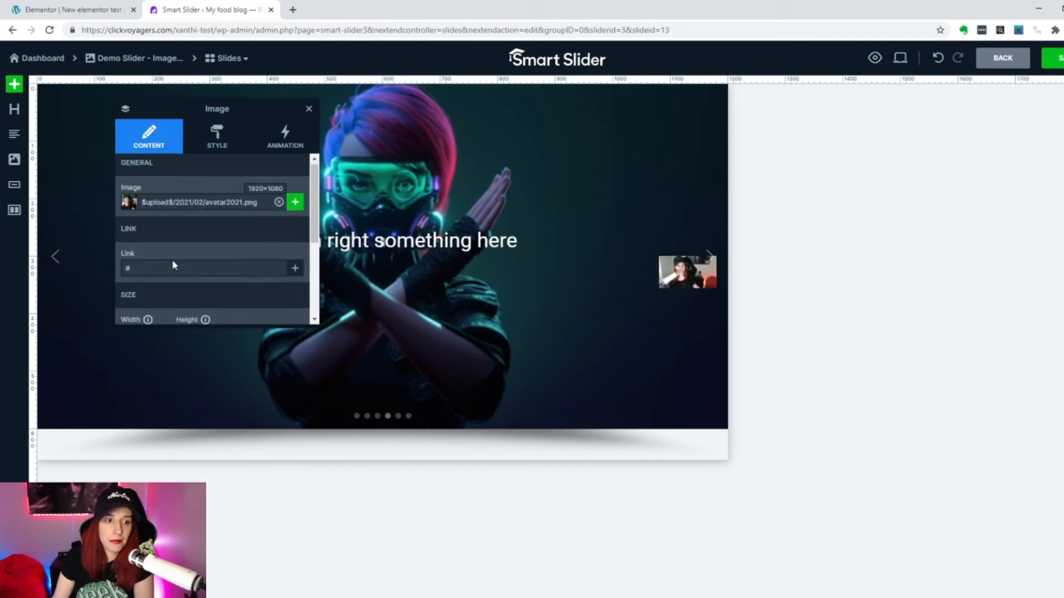
{"action": "scroll", "coordinate": [172, 259], "scroll_direction": "down", "scroll_amount": 3}
{"action": "double_click", "coordinate": [134, 222]}
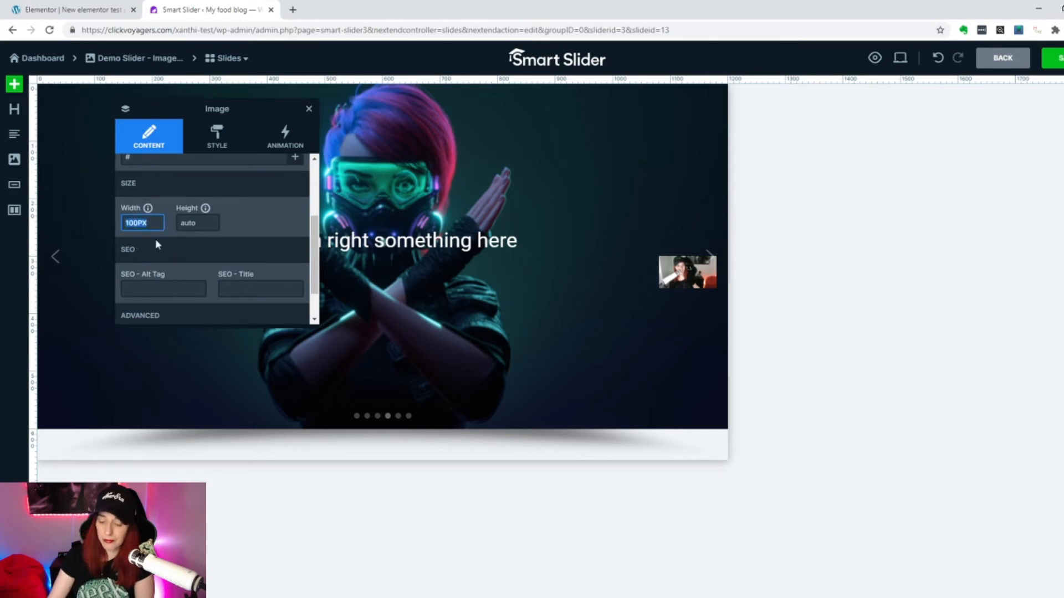
{"action": "type", "text": "300"}
{"action": "key", "text": "Tab"}
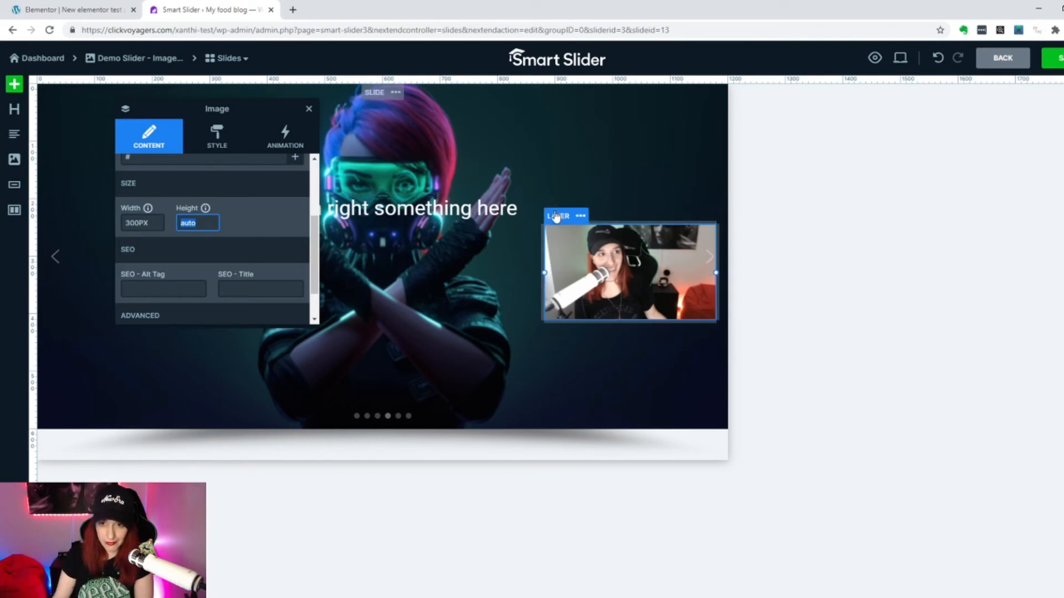
{"action": "left_click_drag", "start_coordinate": [563, 274], "coordinate": [148, 267]}
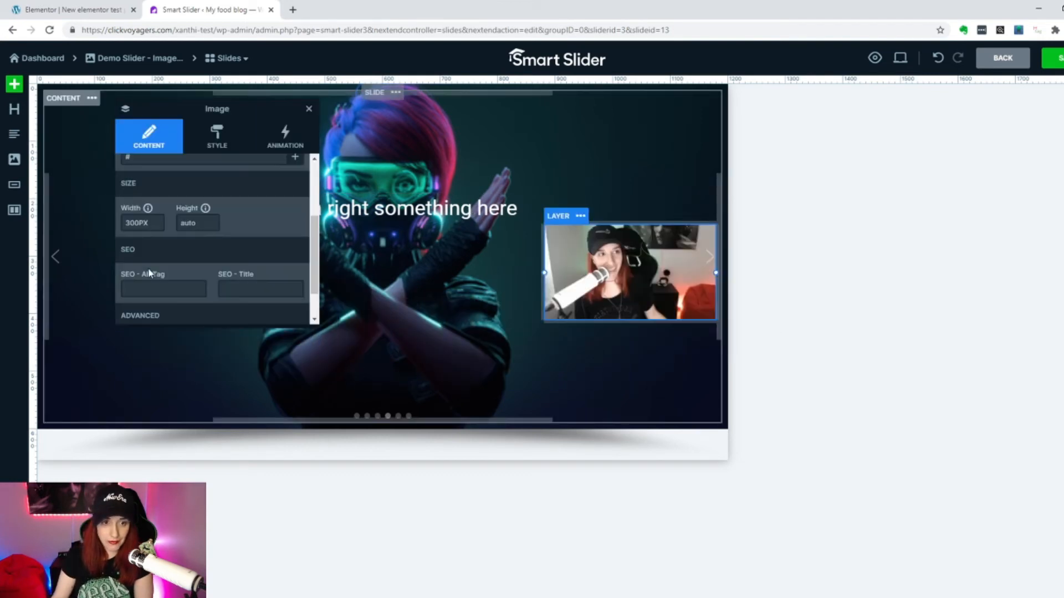
Step: Close the image layer's settings and save the slide
{"action": "left_click", "coordinate": [308, 111]}
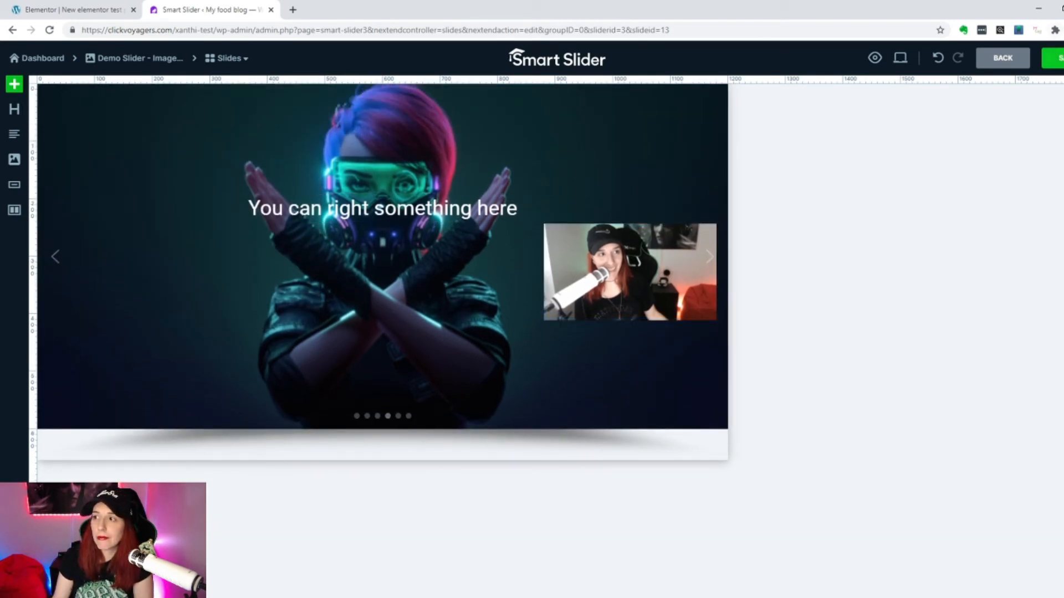
{"action": "left_click", "coordinate": [1059, 59]}
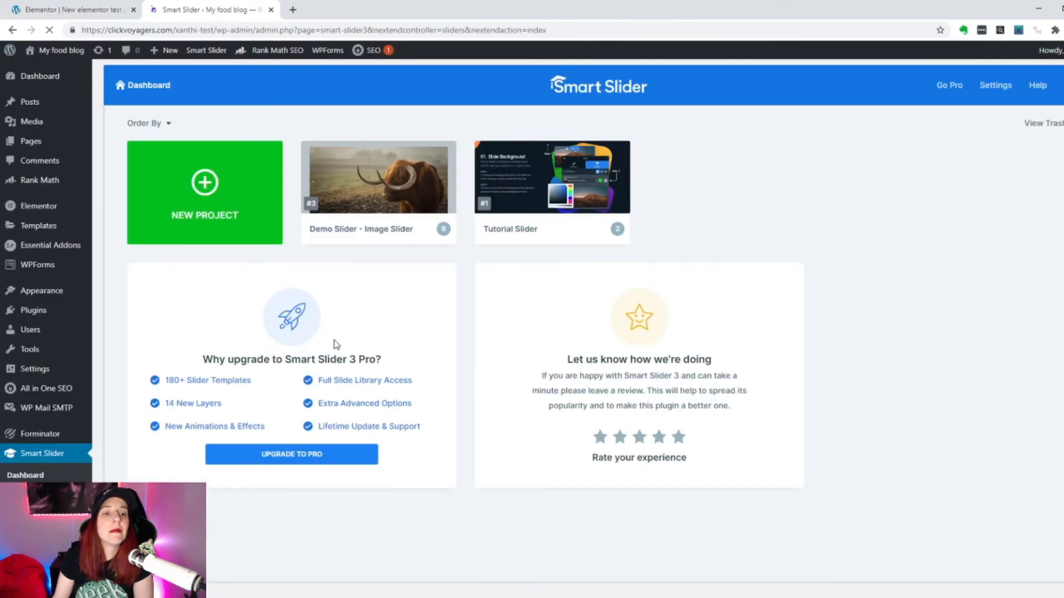
Step: Open the Demo Slider - Image Slider project and copy its shortcode [smartslider3 slider="3"]
{"action": "mouse_move", "coordinate": [333, 204]}
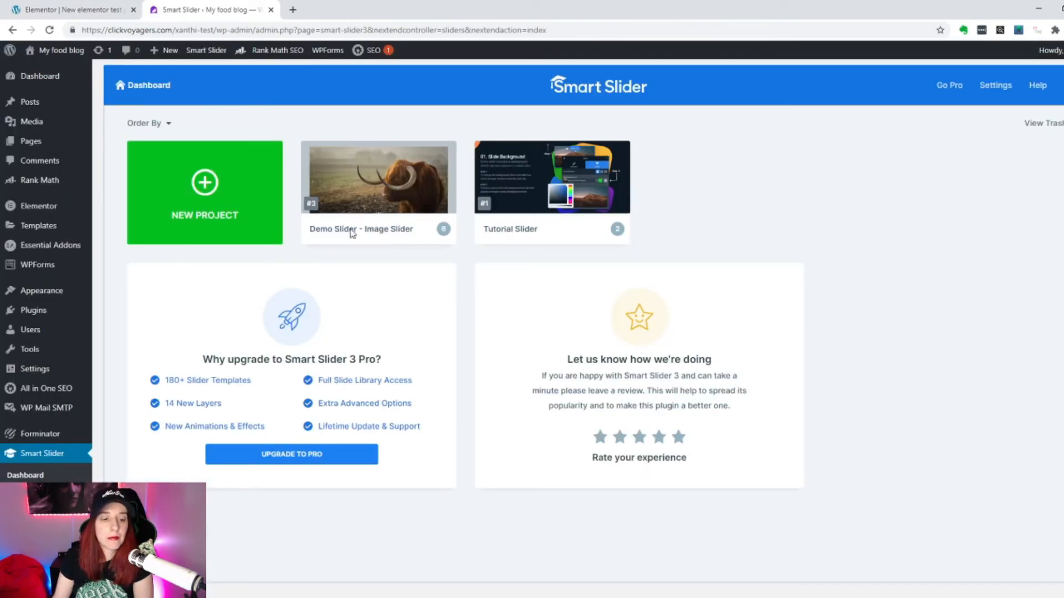
{"action": "left_click", "coordinate": [355, 209]}
{"action": "scroll", "coordinate": [301, 350], "scroll_direction": "down", "scroll_amount": 3}
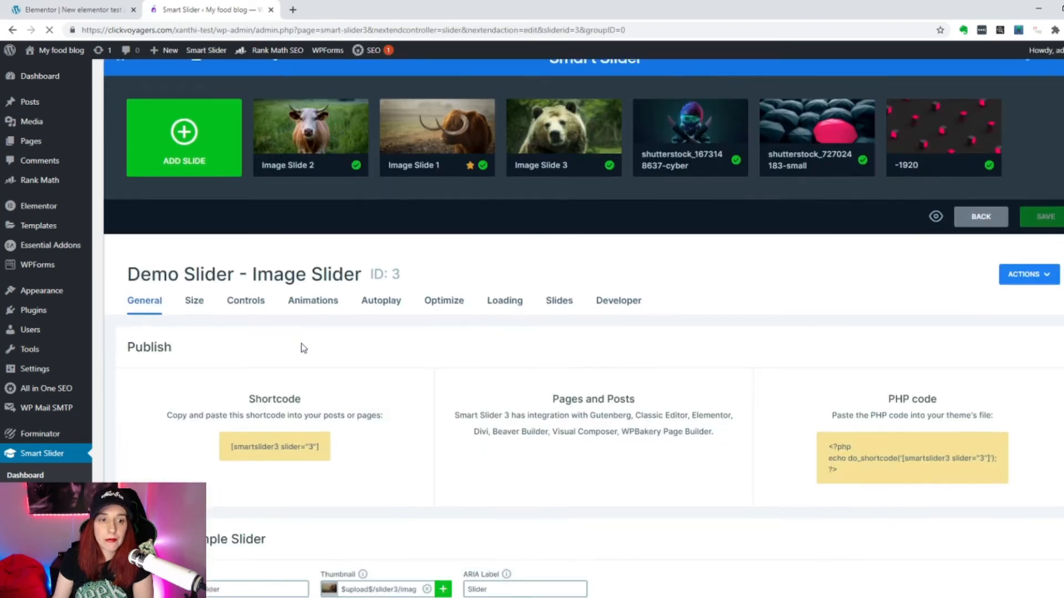
{"action": "left_click", "coordinate": [275, 303]}
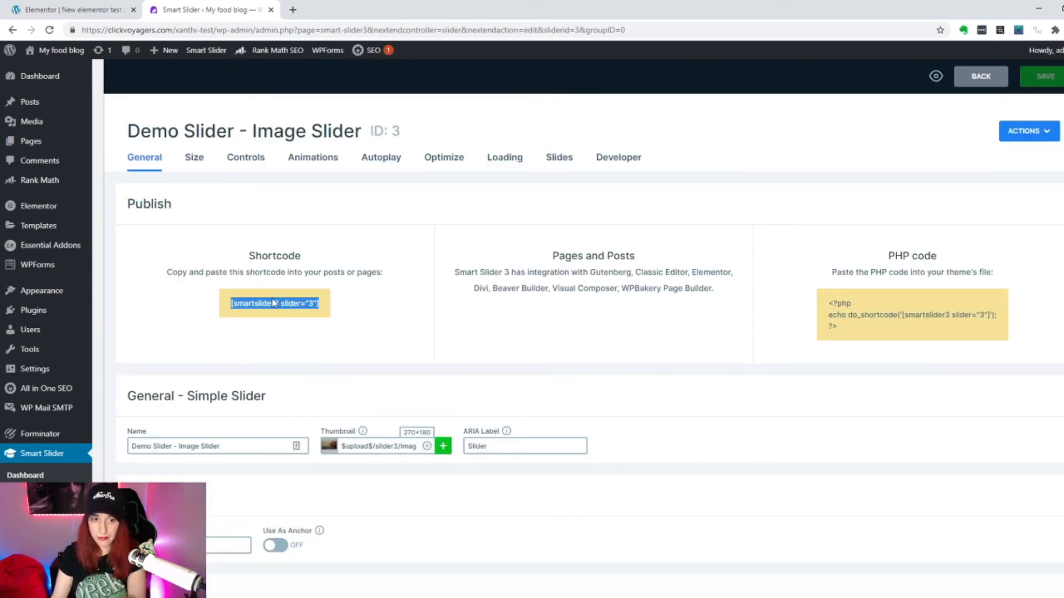
Step: On the Elementor test page, add a Smart Slider widget to the empty section below the carousel and insert Demo Slider - Image Slider
{"action": "left_click", "coordinate": [80, 15]}
{"action": "scroll", "coordinate": [563, 351], "scroll_direction": "down", "scroll_amount": 1}
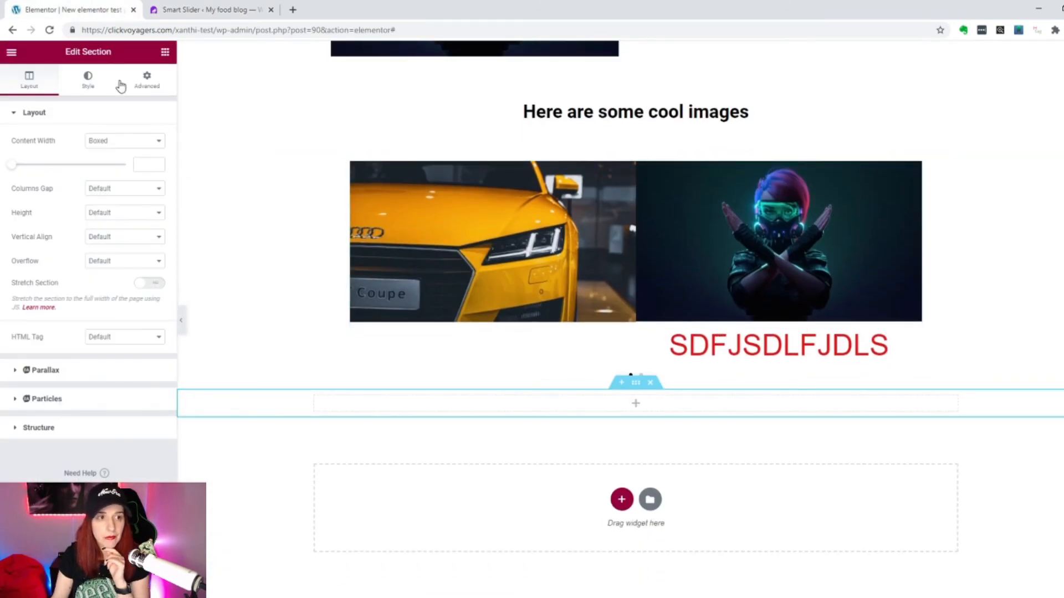
{"action": "left_click", "coordinate": [165, 52]}
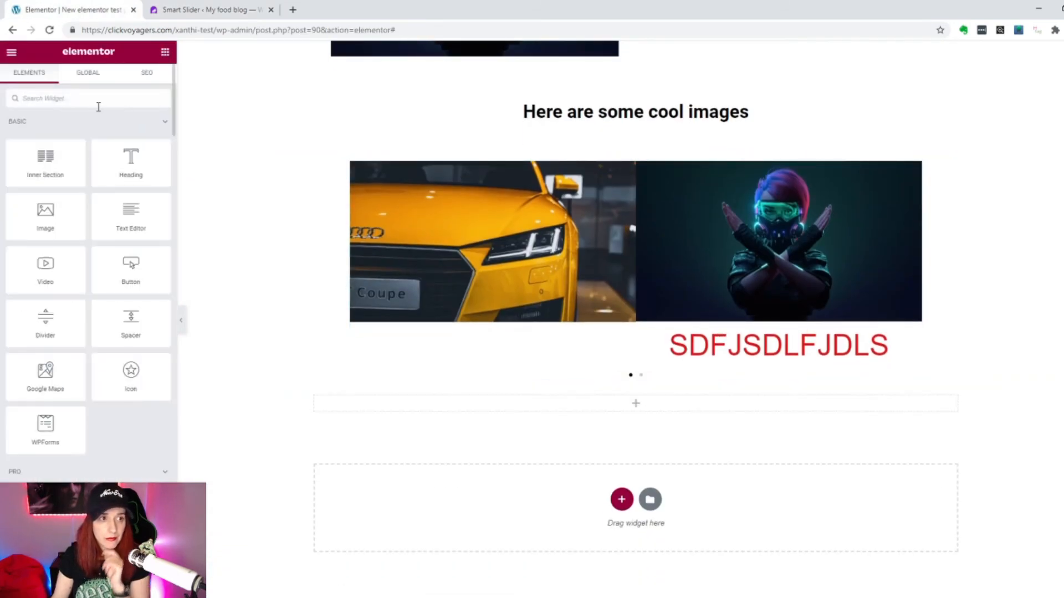
{"action": "left_click", "coordinate": [98, 105]}
{"action": "type", "text": "SLIDER"}
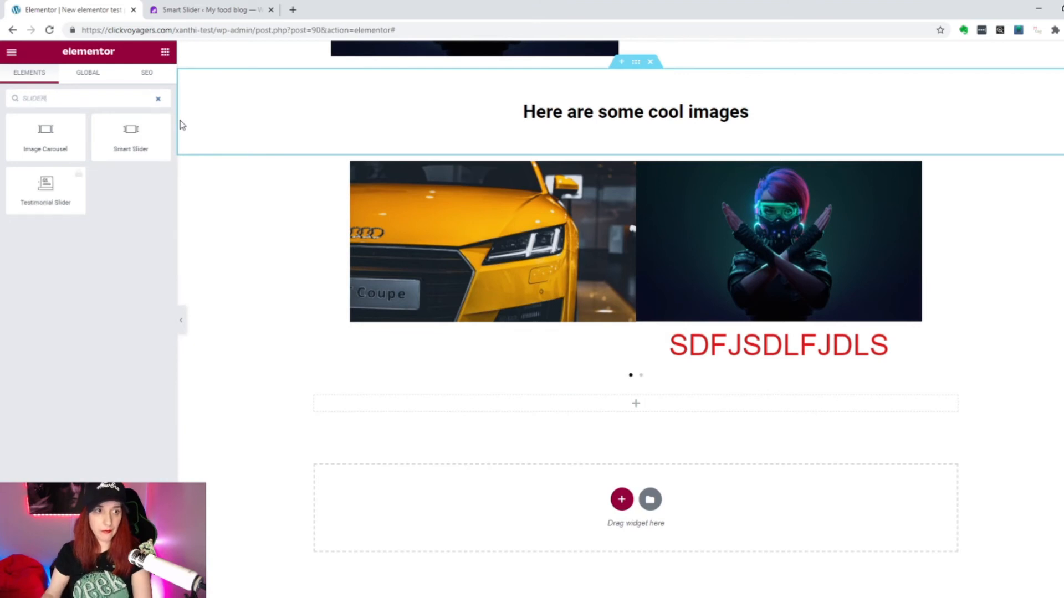
{"action": "left_click_drag", "start_coordinate": [131, 136], "coordinate": [655, 400]}
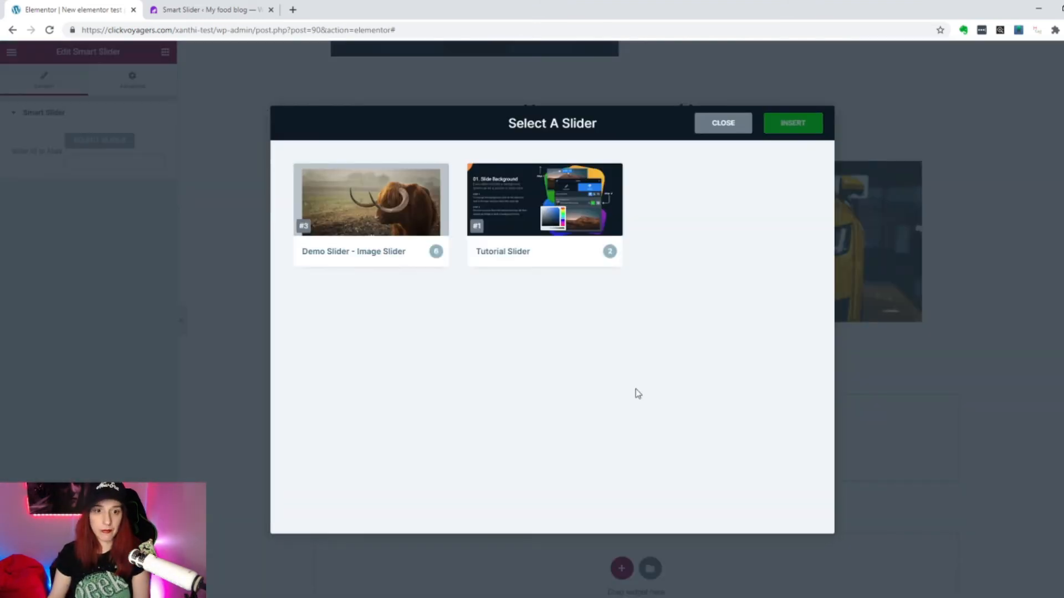
{"action": "left_click", "coordinate": [372, 217]}
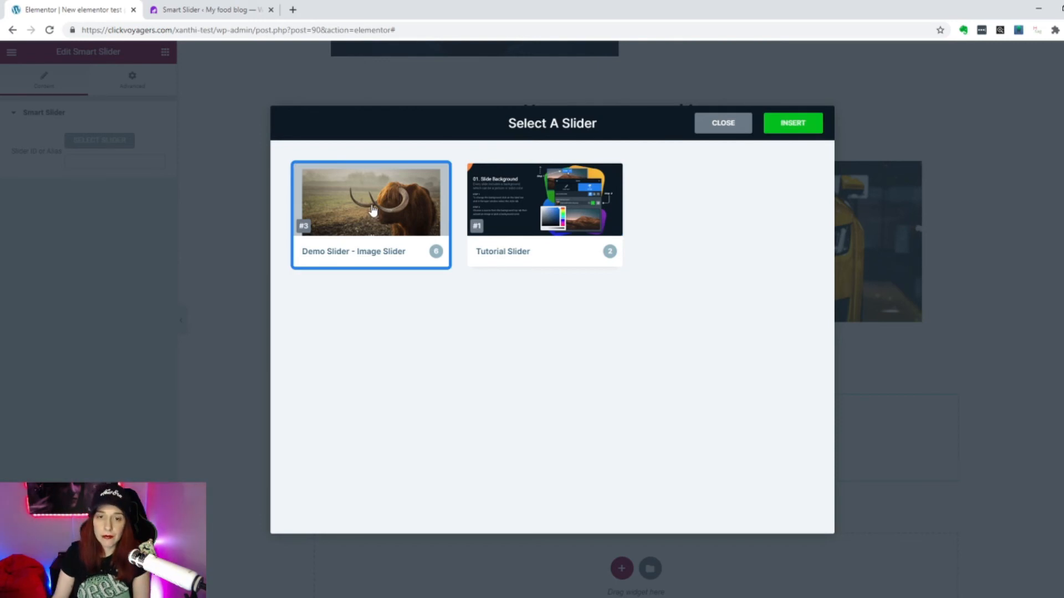
{"action": "left_click", "coordinate": [793, 123]}
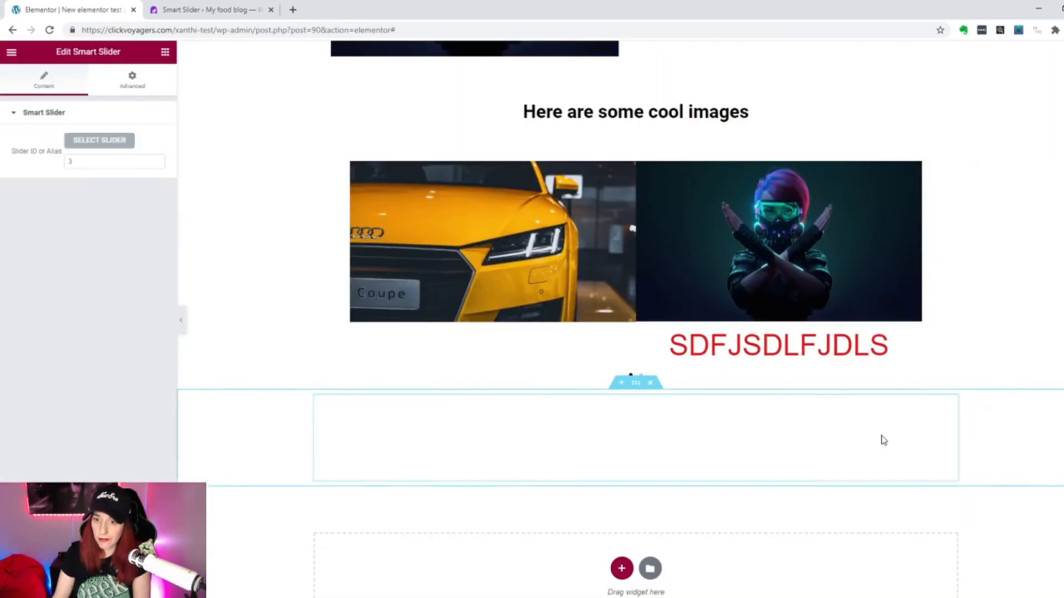
Step: Review the inserted slider on the page, try its next-slide arrow, and look at the available sliders without changing the selection
{"action": "scroll", "coordinate": [244, 226], "scroll_direction": "down", "scroll_amount": 3}
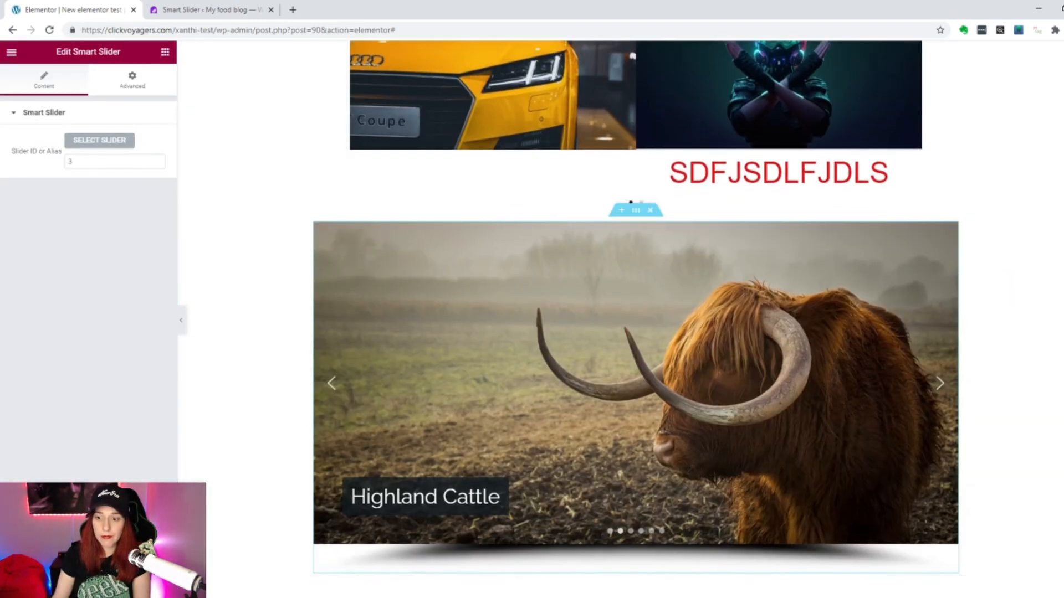
{"action": "scroll", "coordinate": [1007, 274], "scroll_direction": "down", "scroll_amount": 2}
{"action": "left_click", "coordinate": [941, 265]}
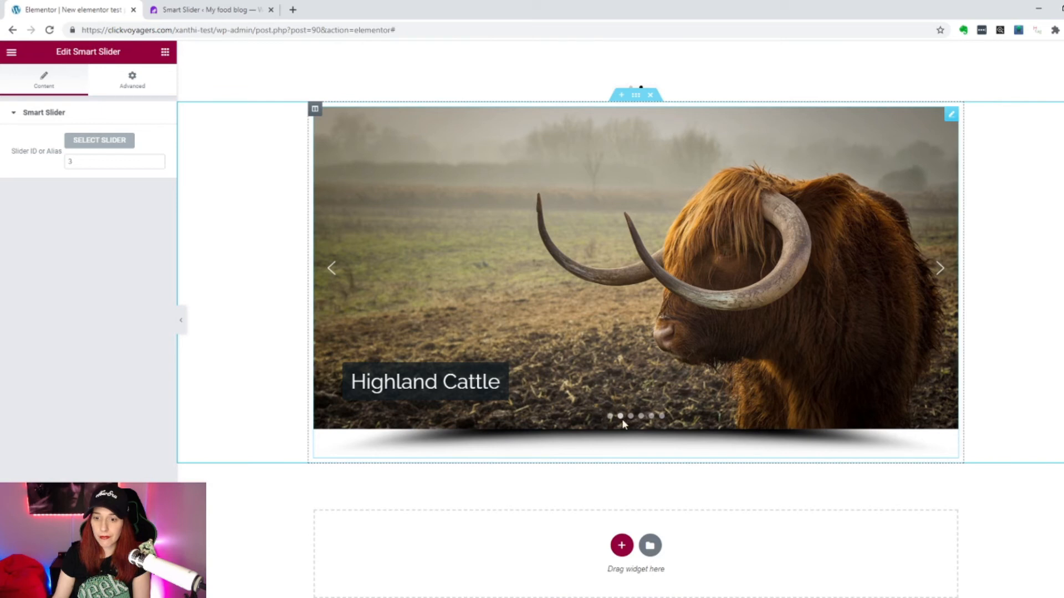
{"action": "left_click", "coordinate": [93, 142]}
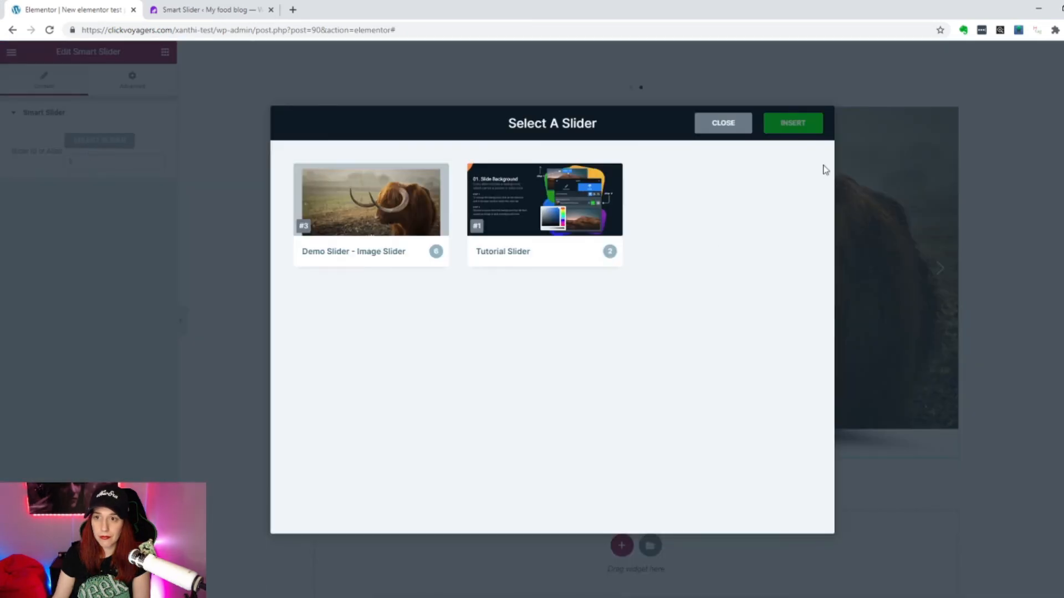
{"action": "left_click", "coordinate": [727, 126]}
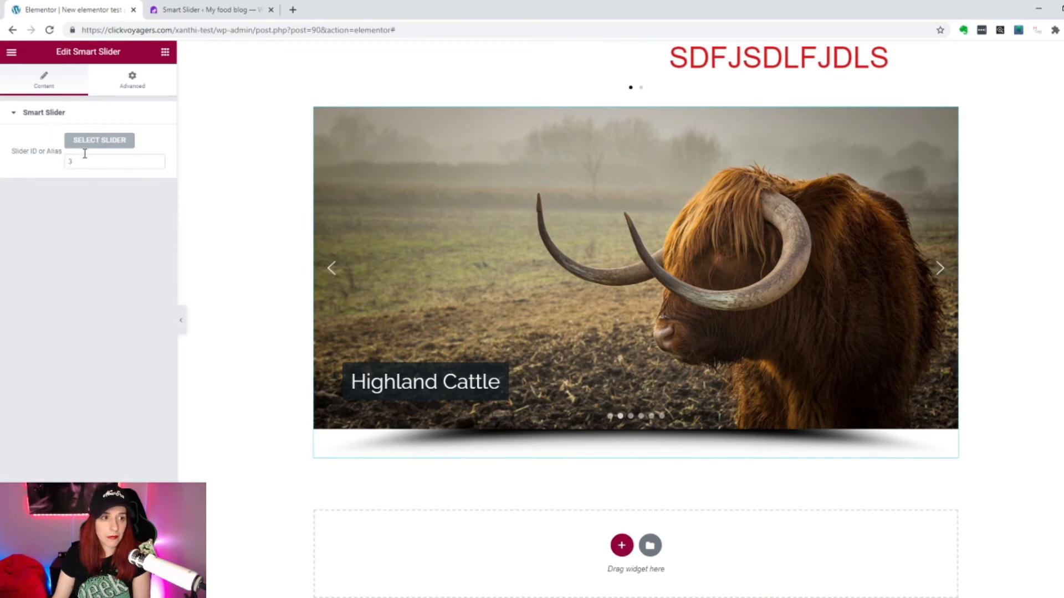
Step: Unlink the Smart Slider widget's margins, try a top margin of 100 px, and set it back to 0
{"action": "left_click", "coordinate": [142, 83]}
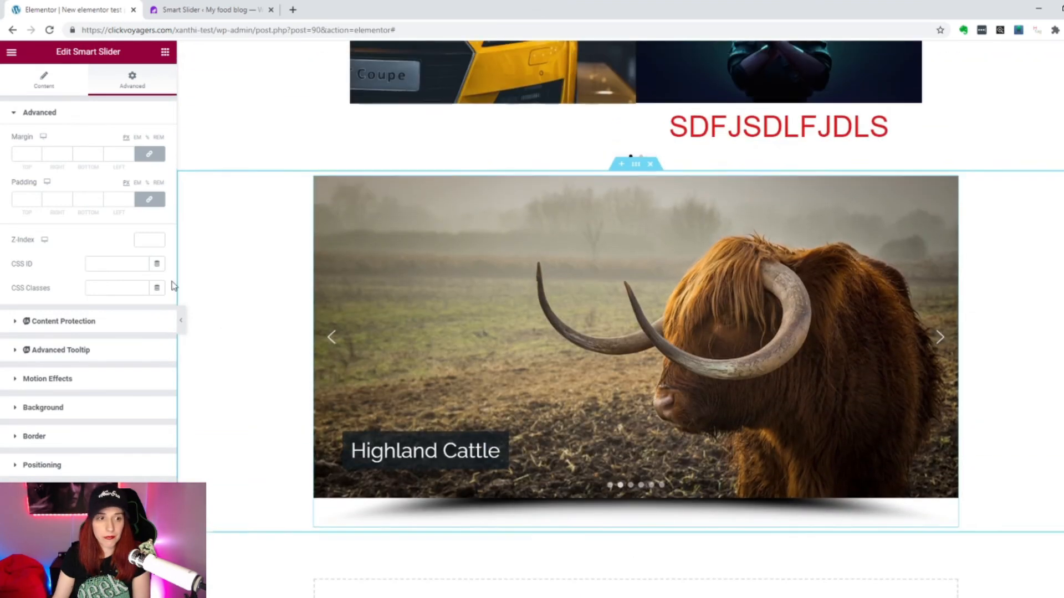
{"action": "left_click", "coordinate": [159, 155]}
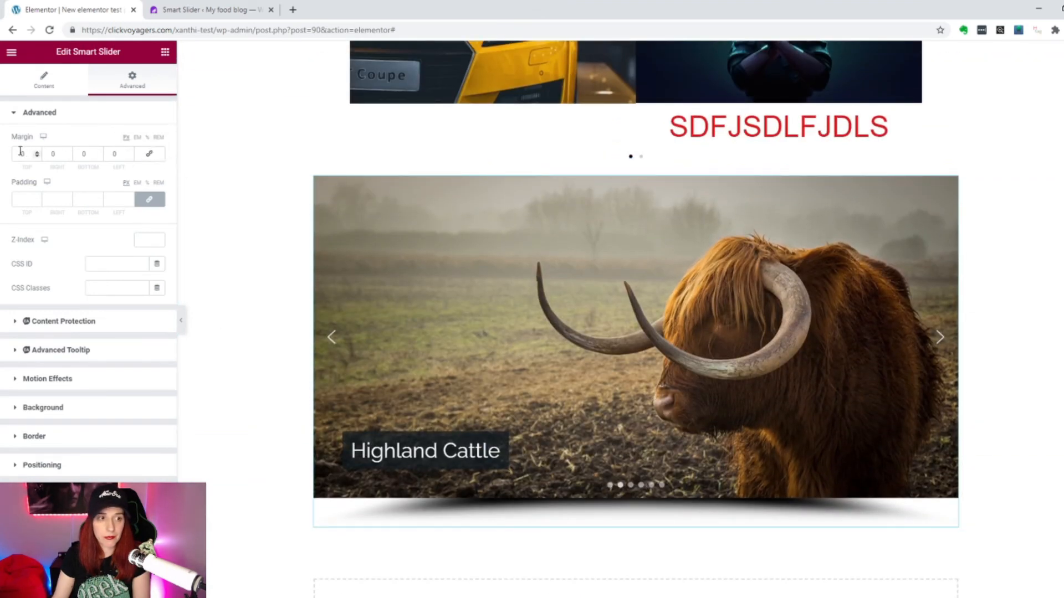
{"action": "left_click", "coordinate": [20, 151]}
{"action": "type", "text": "100"}
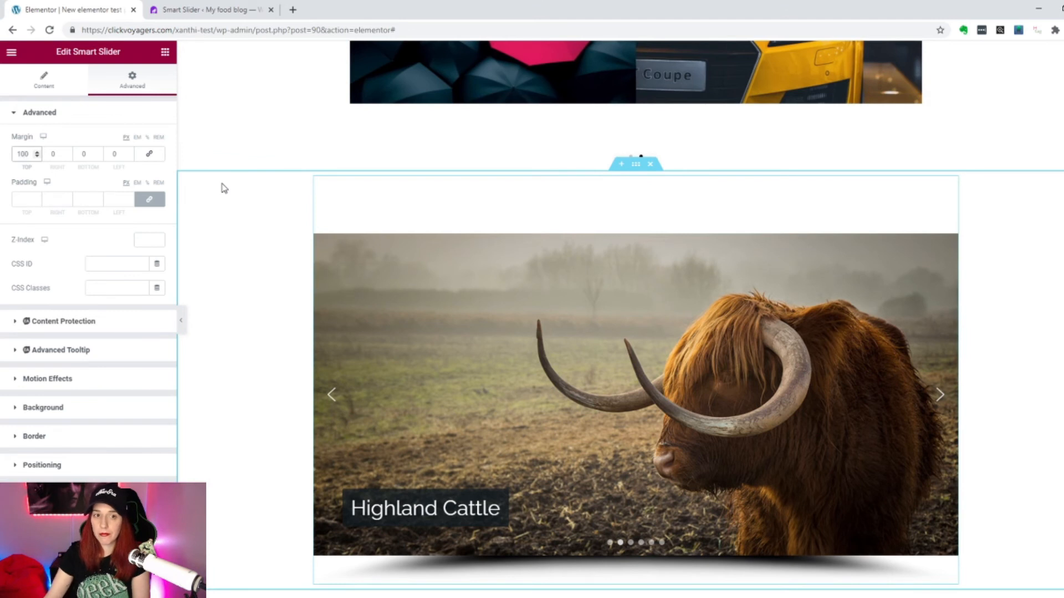
{"action": "key", "text": "BackSpace"}
{"action": "key", "text": "BackSpace"}
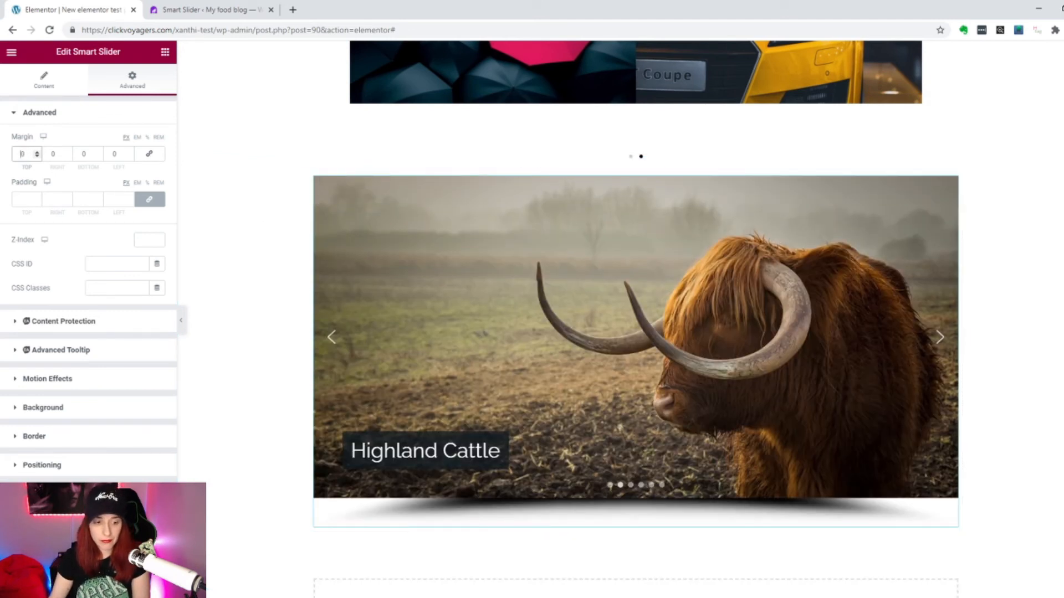
Step: Add a single-column section below the slider and place a Shortcode widget in it
{"action": "scroll", "coordinate": [725, 407], "scroll_direction": "down", "scroll_amount": 2}
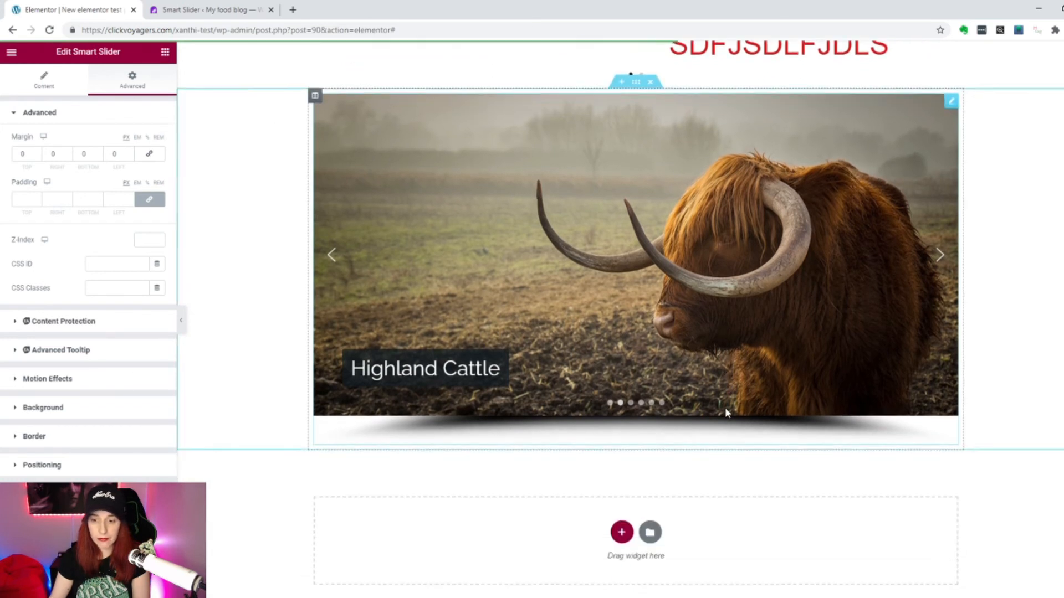
{"action": "left_click", "coordinate": [622, 500]}
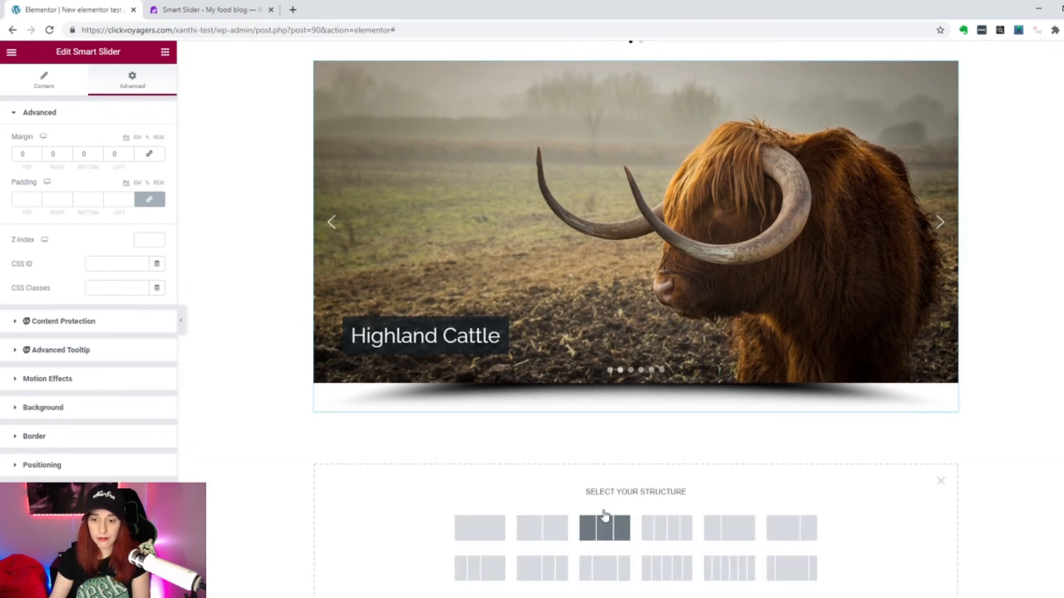
{"action": "left_click", "coordinate": [485, 529]}
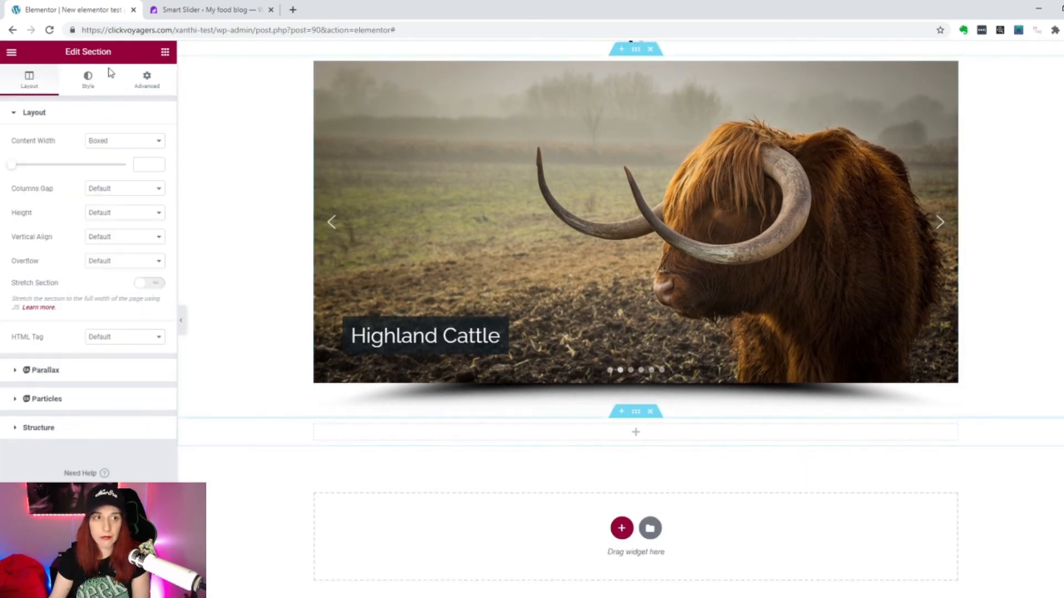
{"action": "left_click", "coordinate": [165, 53]}
{"action": "type", "text": "SHORT"}
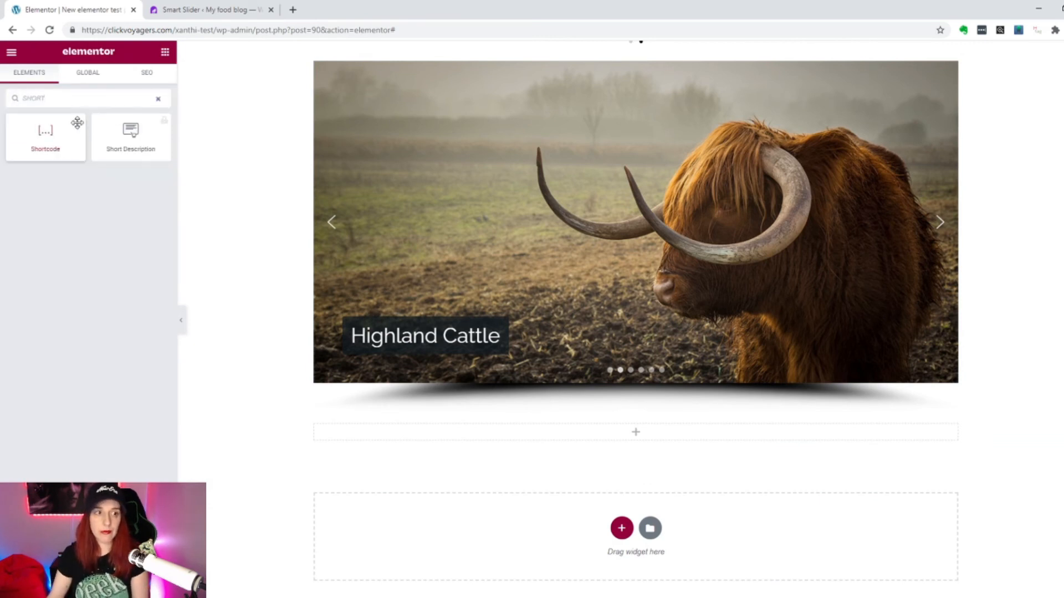
{"action": "left_click_drag", "start_coordinate": [77, 123], "coordinate": [610, 438]}
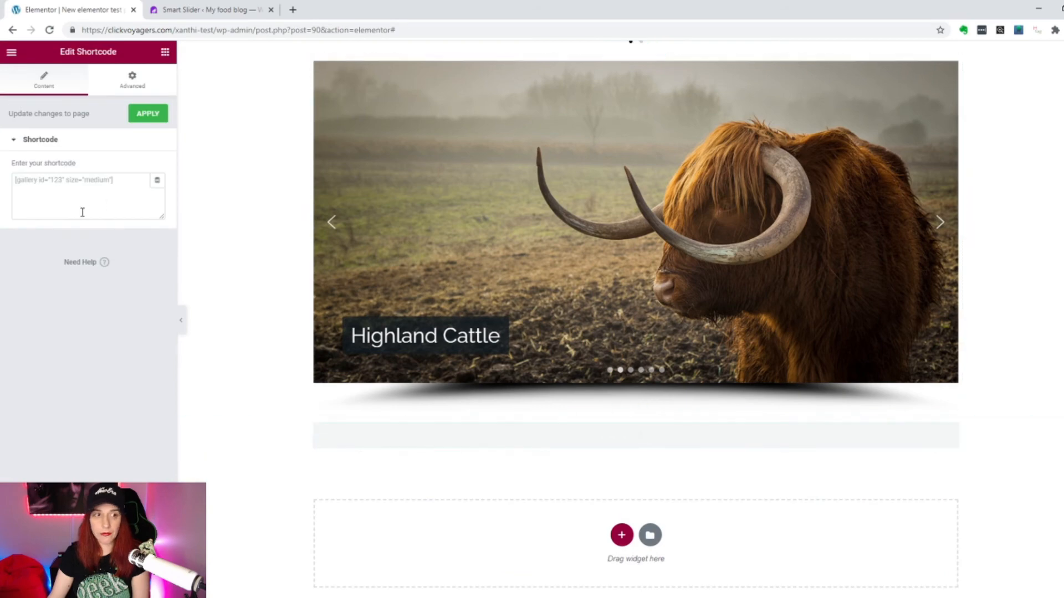
Step: Enter the shortcode [smartslider3 slider="3"] in the Shortcode widget and compare the resulting slider with the one above
{"action": "left_click", "coordinate": [67, 182]}
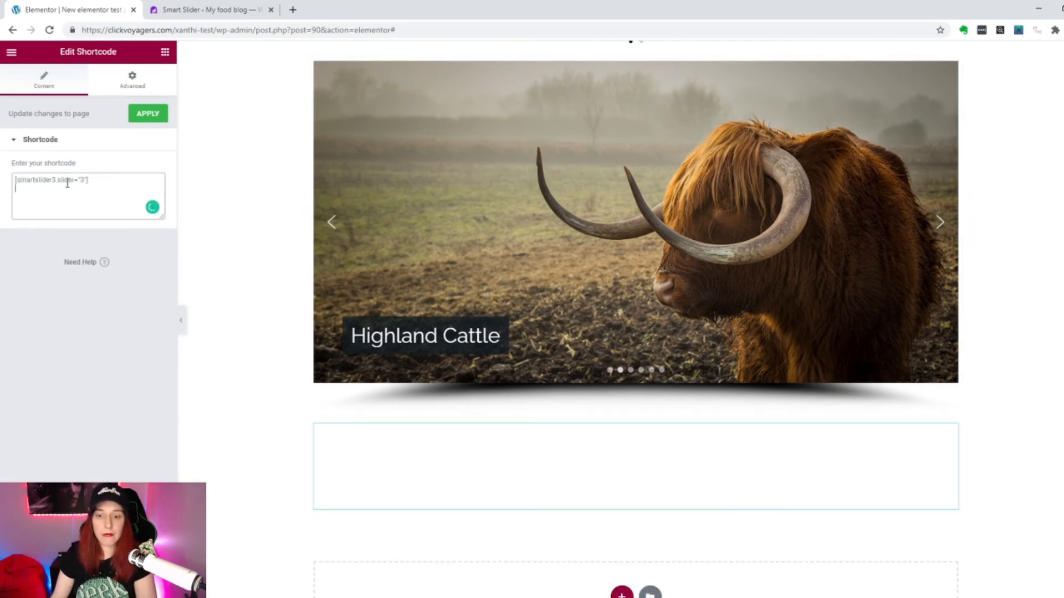
{"action": "scroll", "coordinate": [964, 362], "scroll_direction": "down", "scroll_amount": 3}
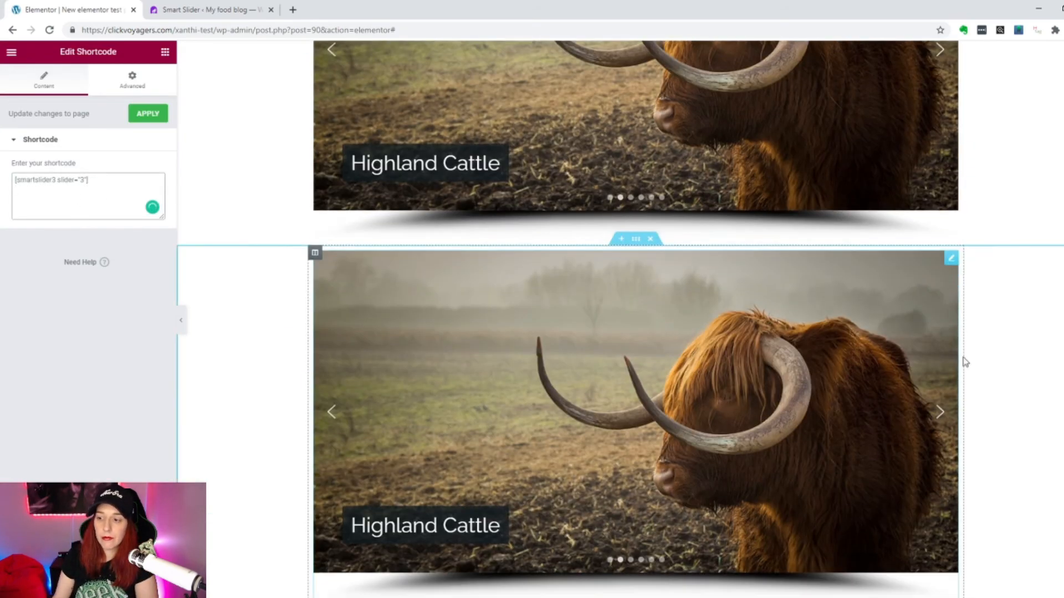
{"action": "scroll", "coordinate": [964, 362], "scroll_direction": "down", "scroll_amount": 3}
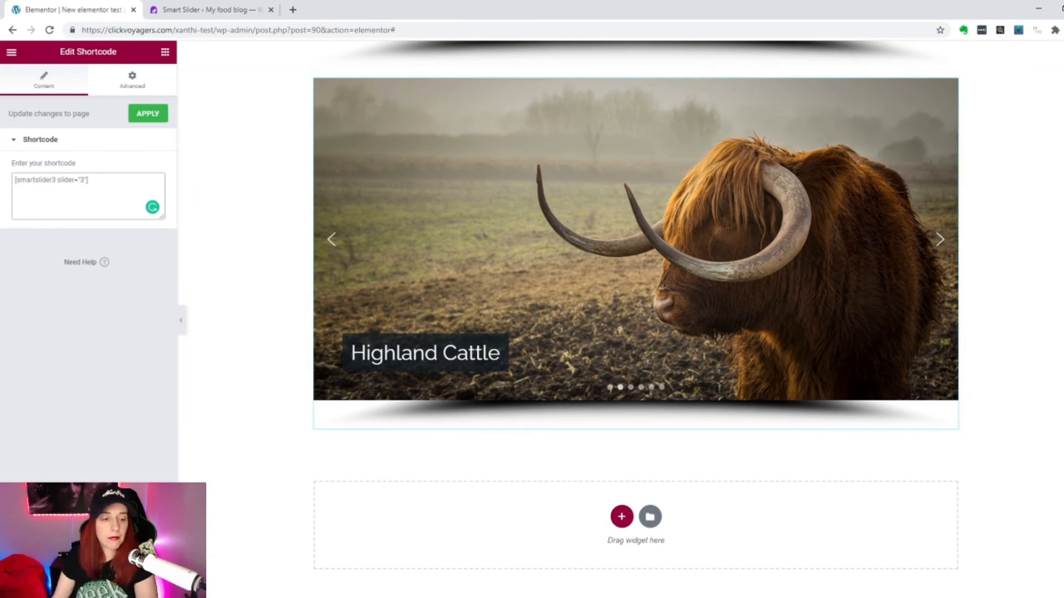
{"action": "scroll", "coordinate": [654, 202], "scroll_direction": "up", "scroll_amount": 4}
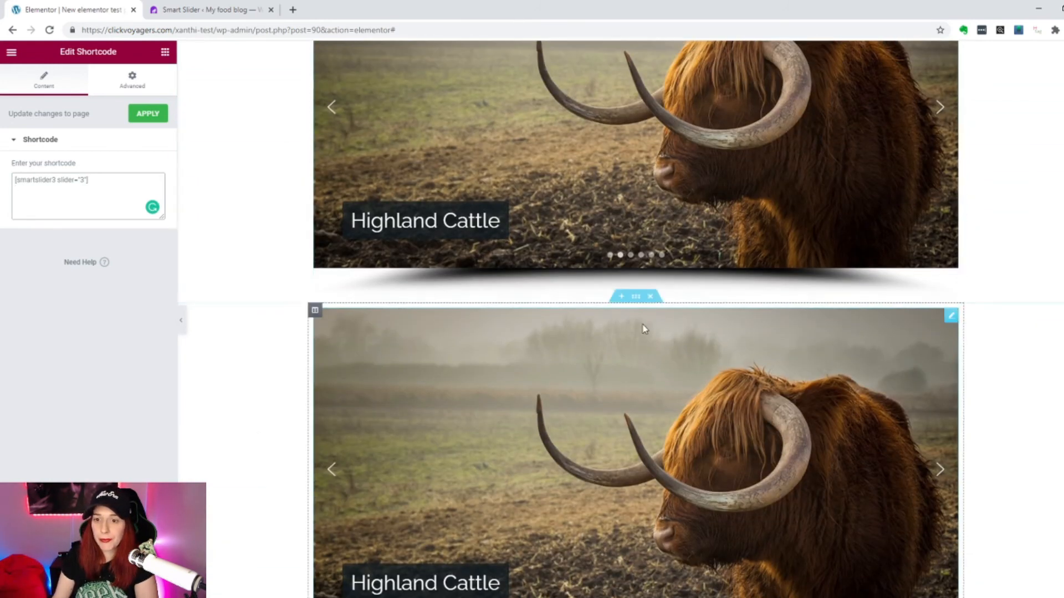
Step: Delete the section containing the shortcode slider and briefly revisit the Smart Slider project settings before returning to the Elementor page
{"action": "left_click", "coordinate": [651, 297]}
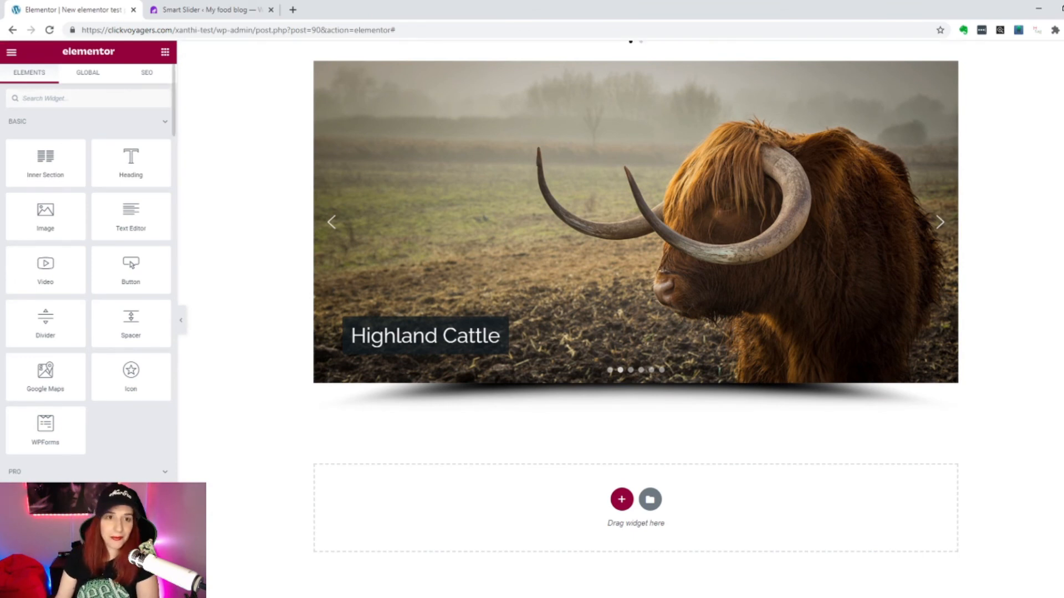
{"action": "left_click", "coordinate": [182, 11]}
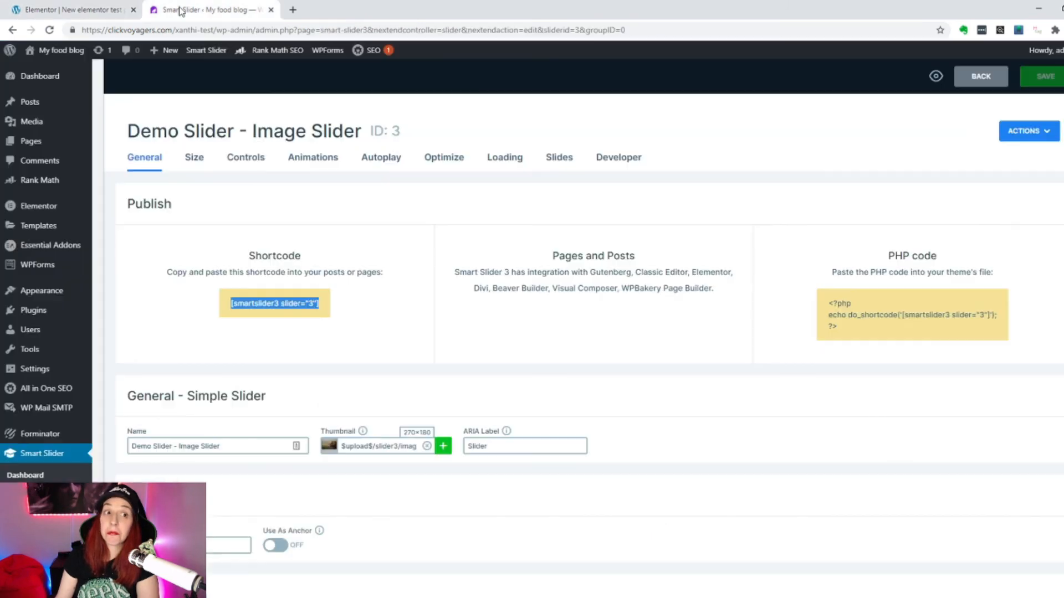
{"action": "left_click", "coordinate": [62, 9]}
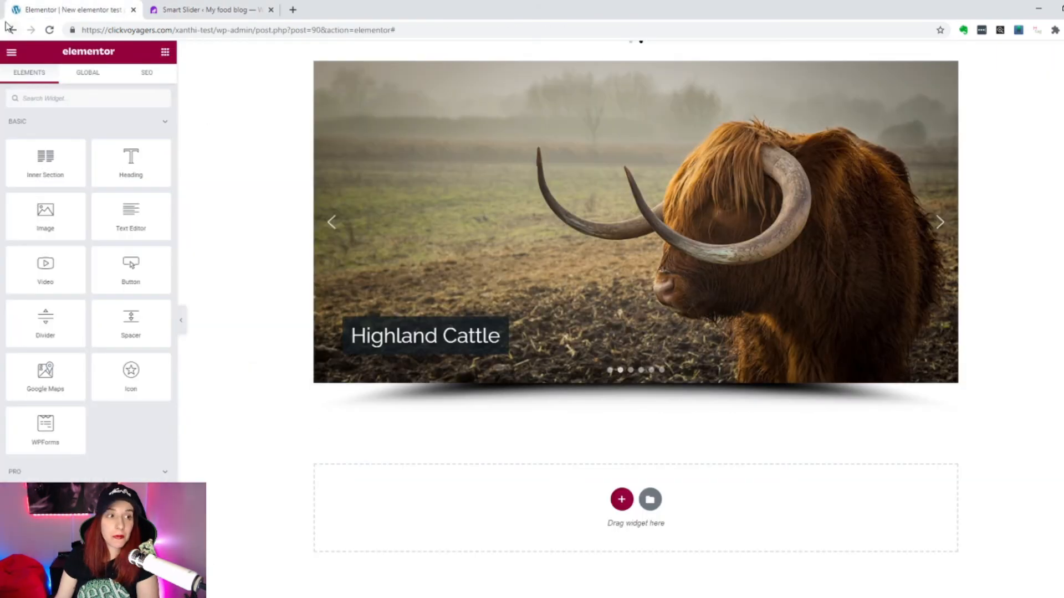
Step: Leave the editor to view the live test page and show the image carousel's second position
{"action": "left_click", "coordinate": [12, 52]}
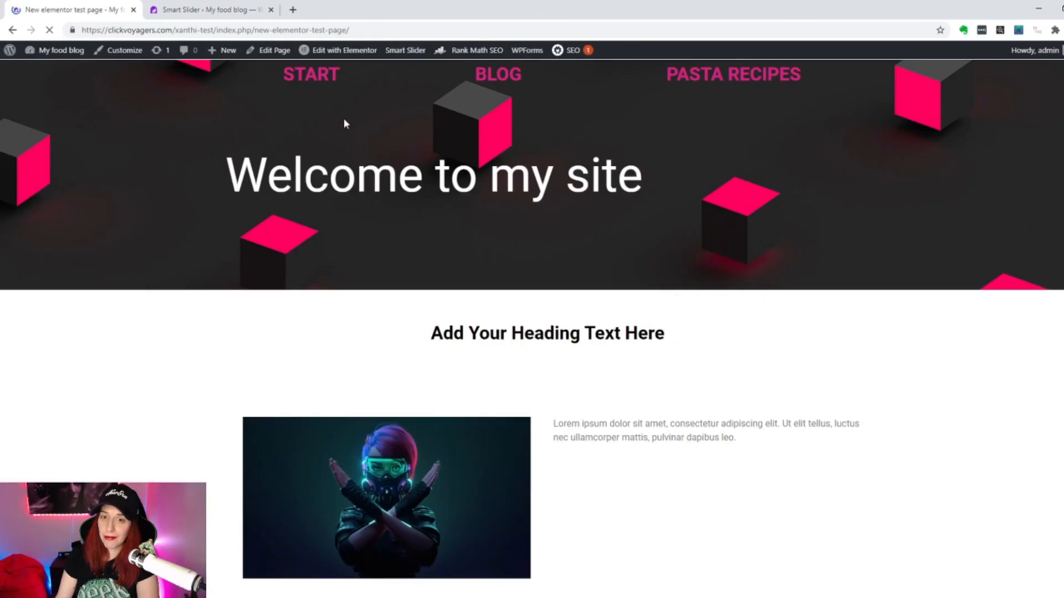
{"action": "scroll", "coordinate": [513, 174], "scroll_direction": "down", "scroll_amount": 7}
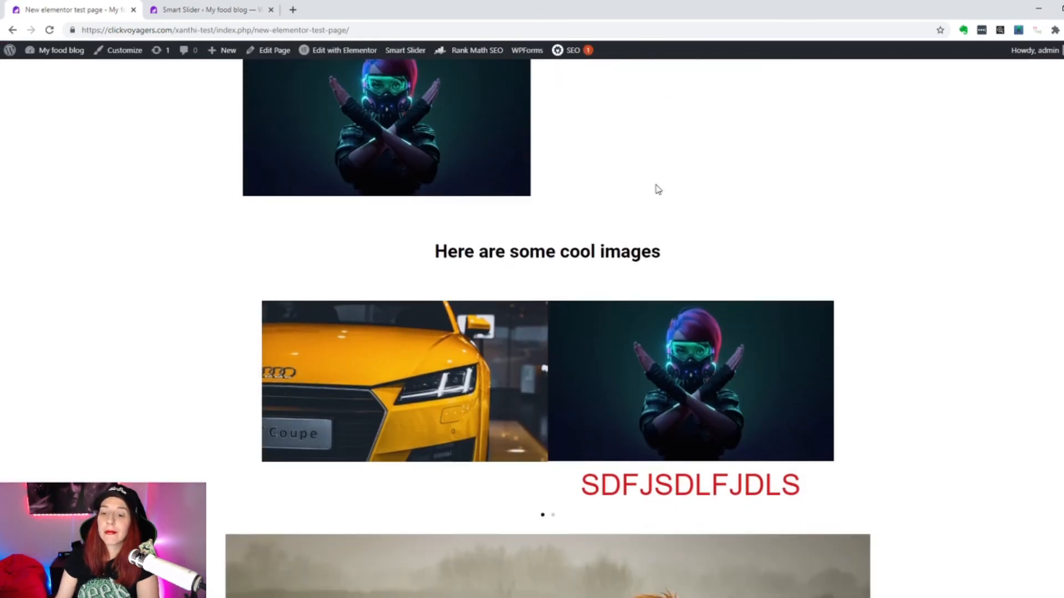
{"action": "scroll", "coordinate": [560, 294], "scroll_direction": "down", "scroll_amount": 3}
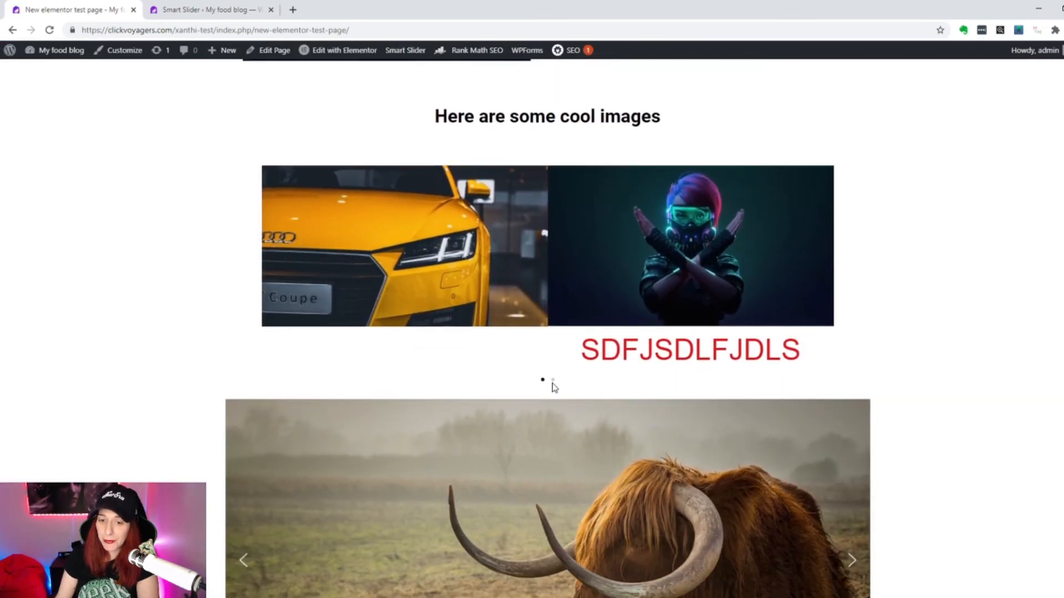
{"action": "left_click", "coordinate": [552, 381]}
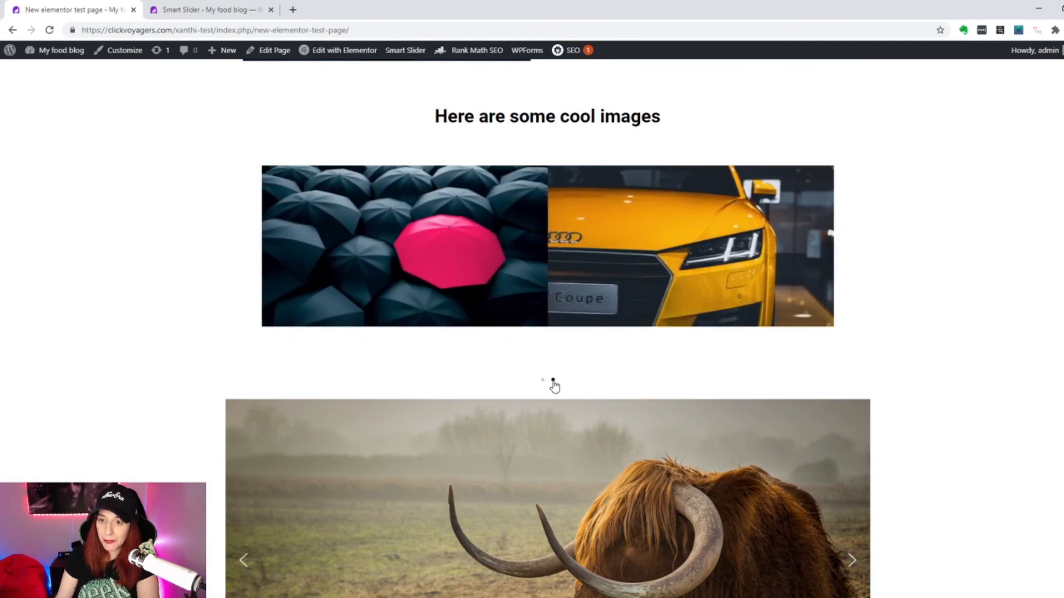
Step: Return the image carousel to its first position, page through the slider below it, and highlight the caption on the cyber slide
{"action": "left_click", "coordinate": [543, 381]}
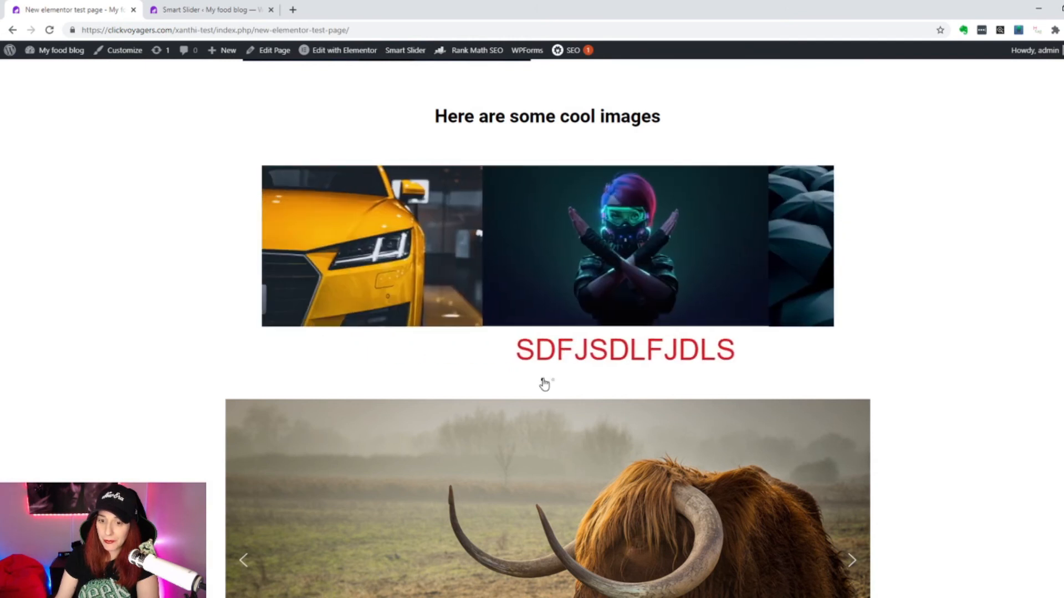
{"action": "scroll", "coordinate": [746, 302], "scroll_direction": "down", "scroll_amount": 3}
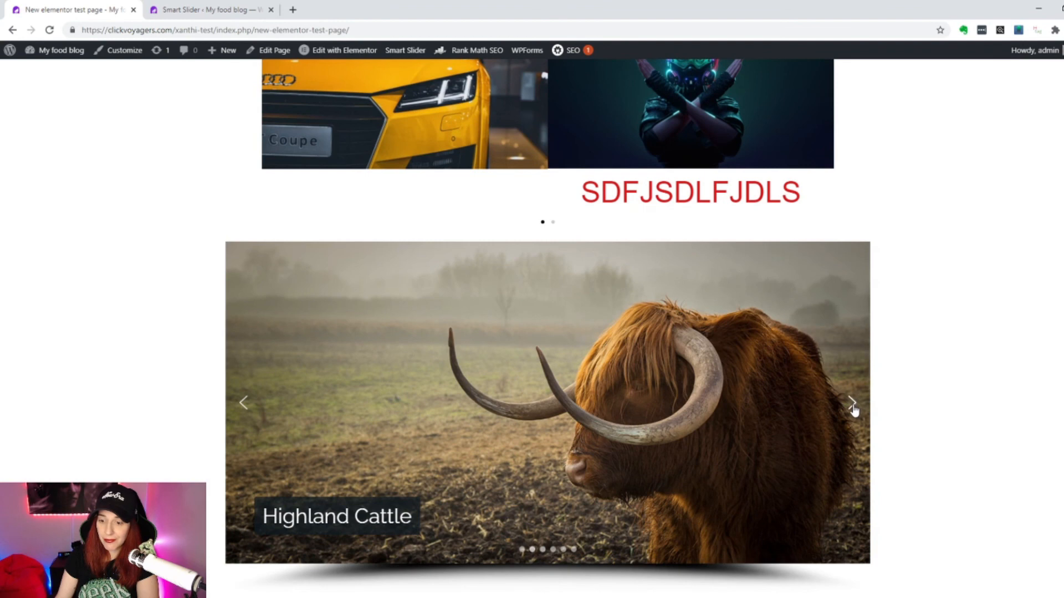
{"action": "left_click", "coordinate": [853, 409]}
{"action": "left_click", "coordinate": [853, 409]}
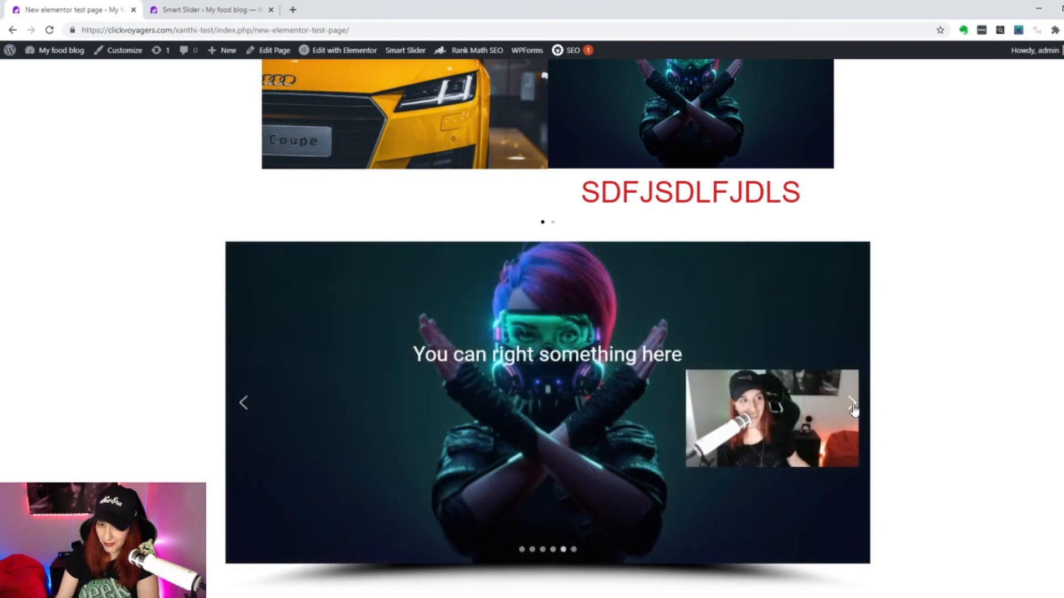
{"action": "left_click", "coordinate": [854, 408]}
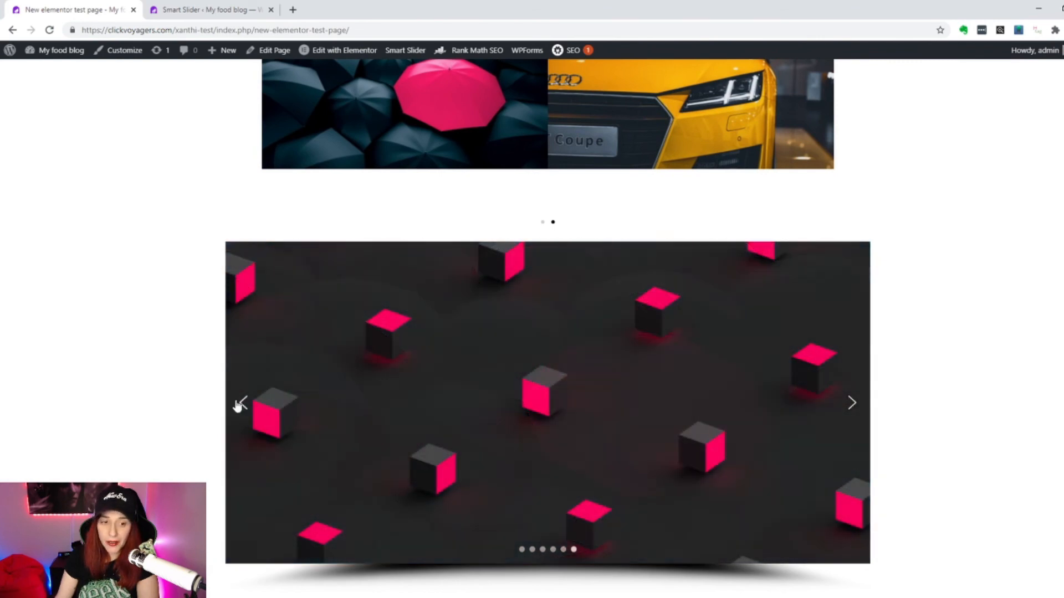
{"action": "left_click", "coordinate": [244, 405]}
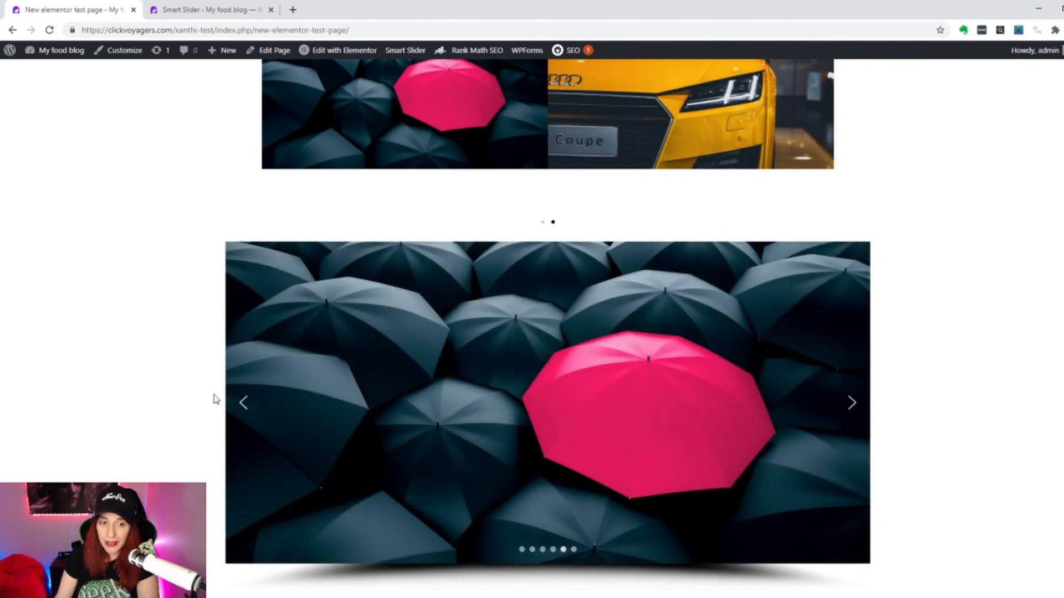
{"action": "left_click", "coordinate": [242, 404]}
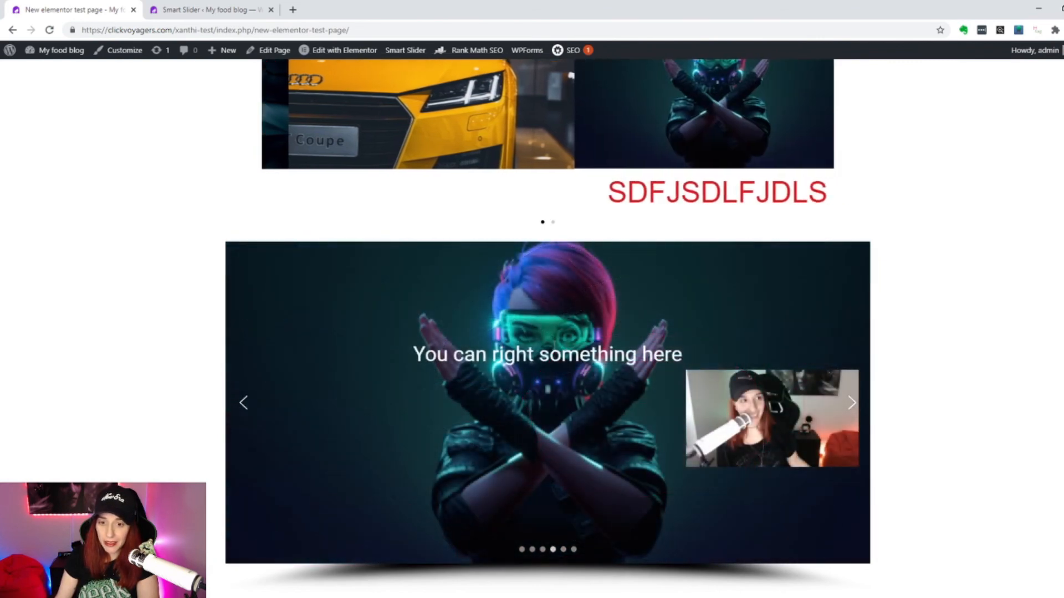
{"action": "left_click_drag", "start_coordinate": [415, 354], "coordinate": [493, 359]}
{"action": "triple_click", "coordinate": [525, 358]}
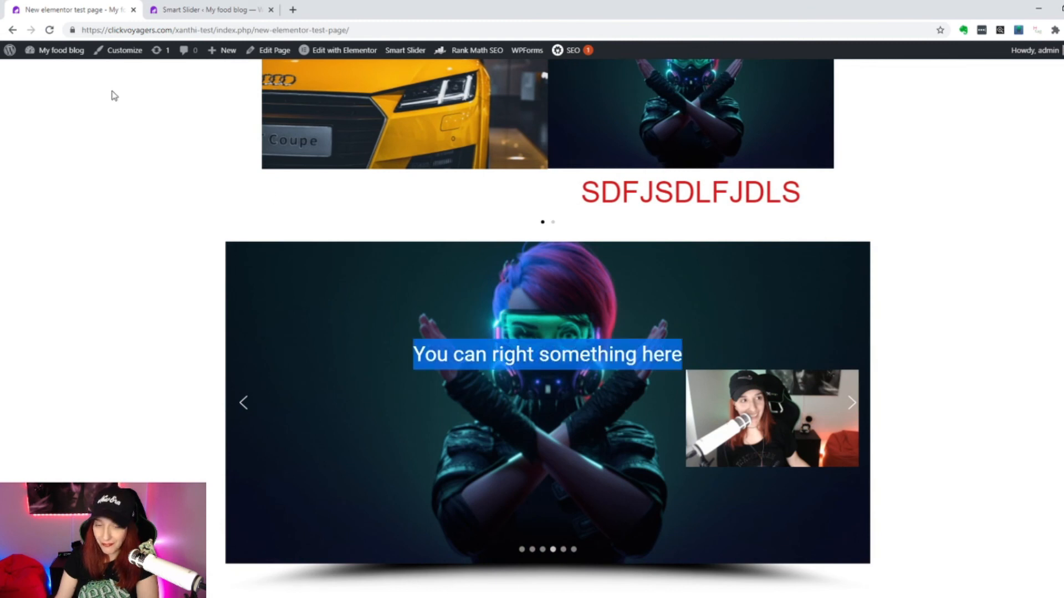
Step: Open the cyber slide of the Demo Slider - Image Slider project for editing and select its heading layer
{"action": "left_click", "coordinate": [199, 10]}
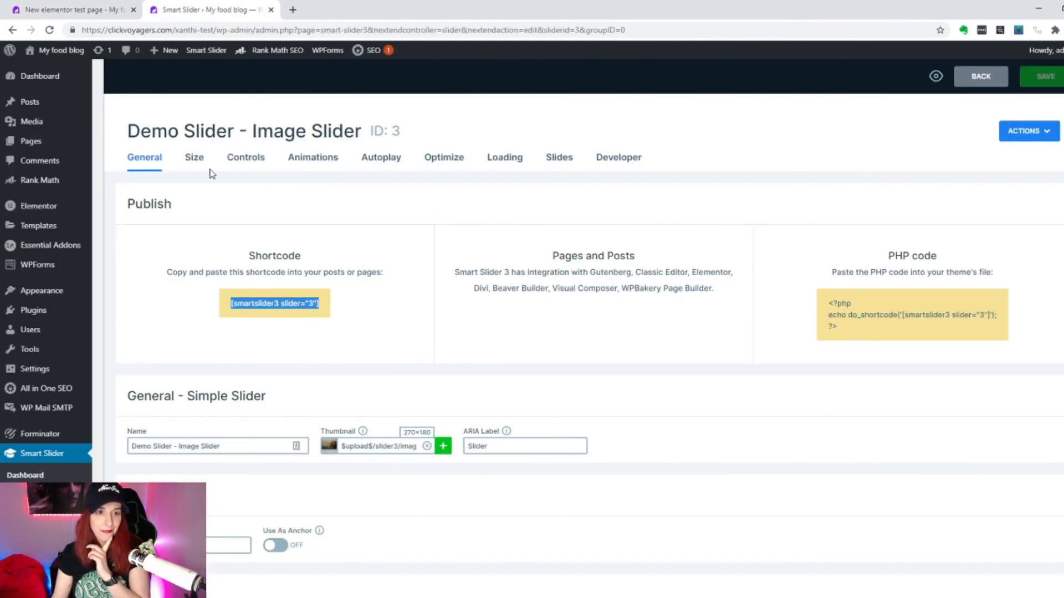
{"action": "left_click", "coordinate": [242, 268]}
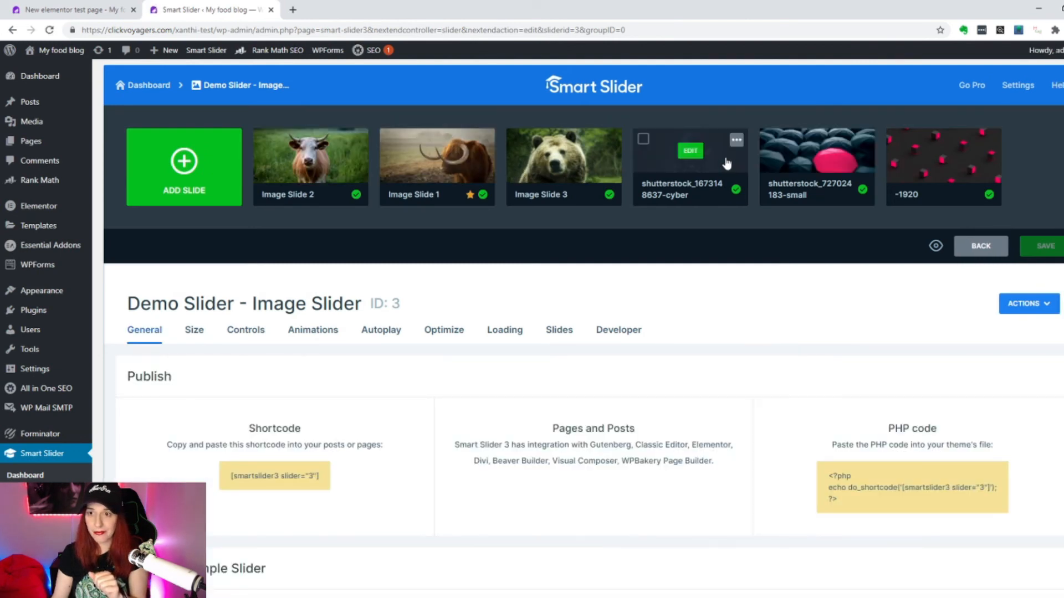
{"action": "left_click", "coordinate": [93, 14]}
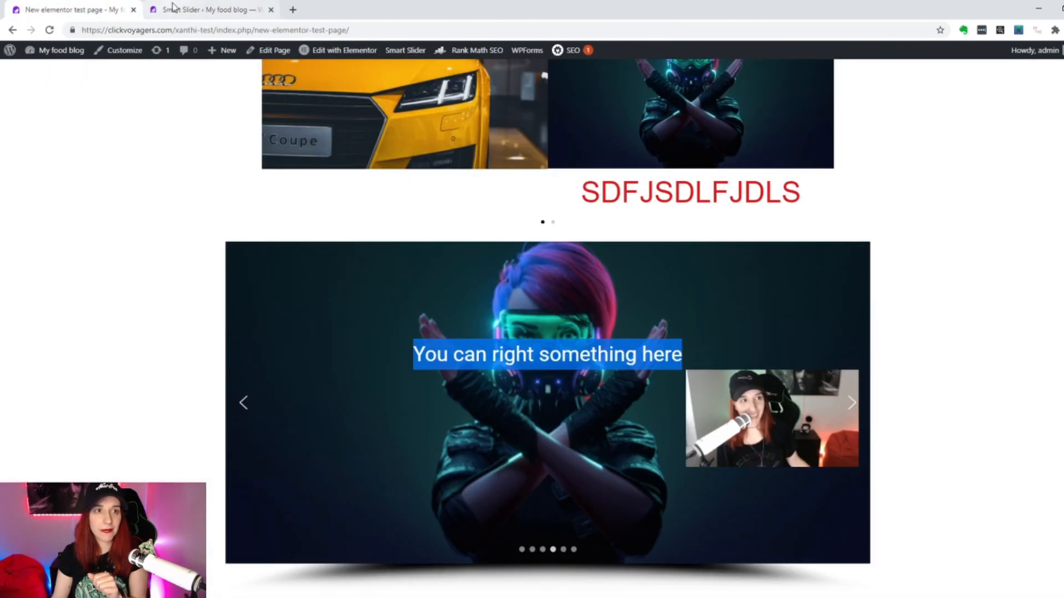
{"action": "left_click", "coordinate": [205, 9]}
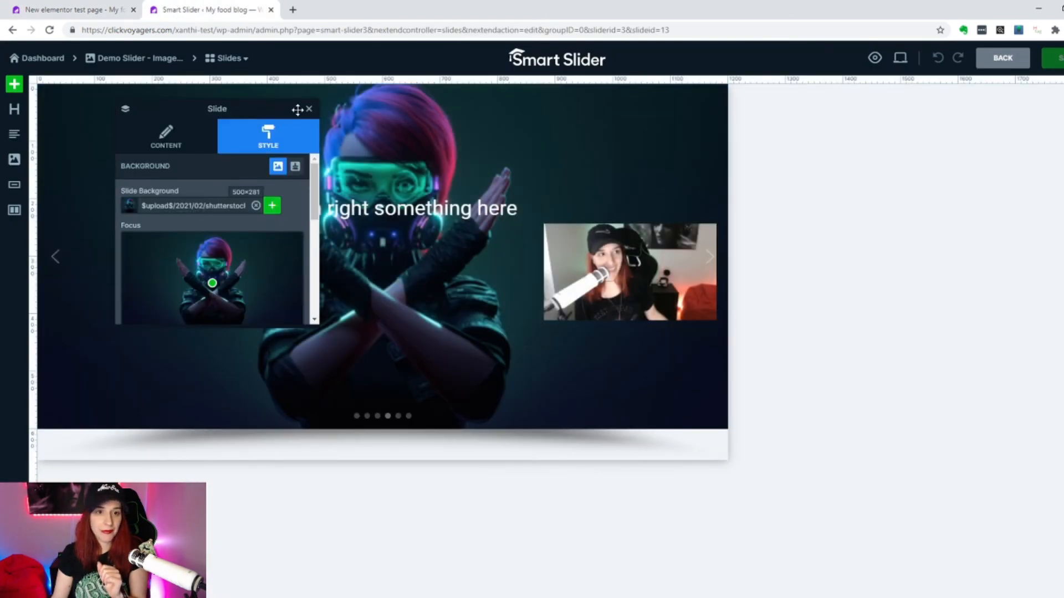
{"action": "left_click", "coordinate": [309, 110]}
{"action": "left_click", "coordinate": [422, 216]}
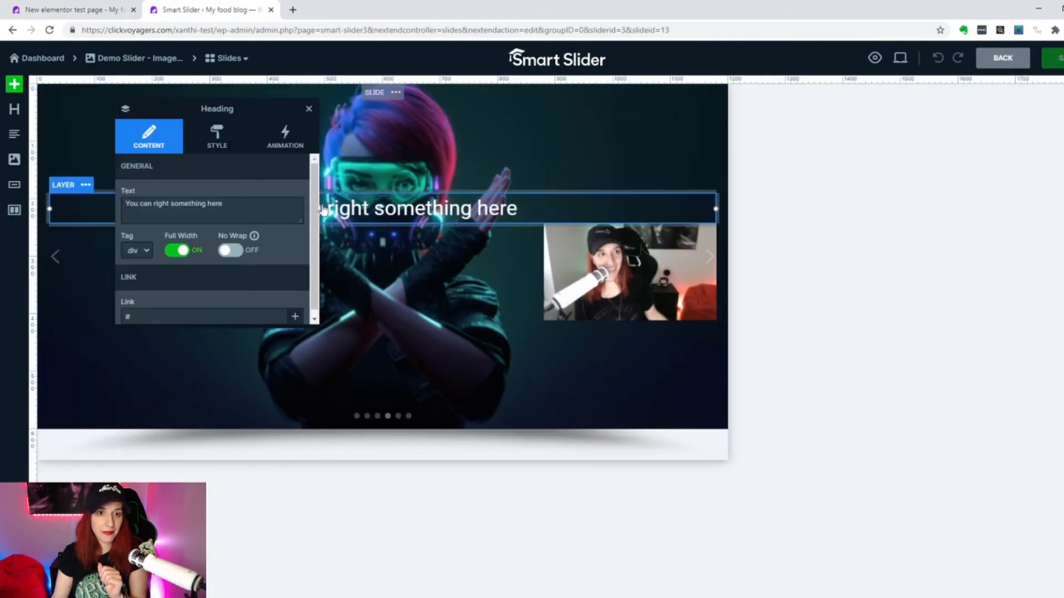
Step: Correct the heading text to "You can write something here" and save the slide
{"action": "left_click", "coordinate": [161, 204]}
{"action": "key", "text": "BackSpace"}
{"action": "key", "text": "BackSpace"}
{"action": "key", "text": "BackSpace"}
{"action": "key", "text": "BackSpace"}
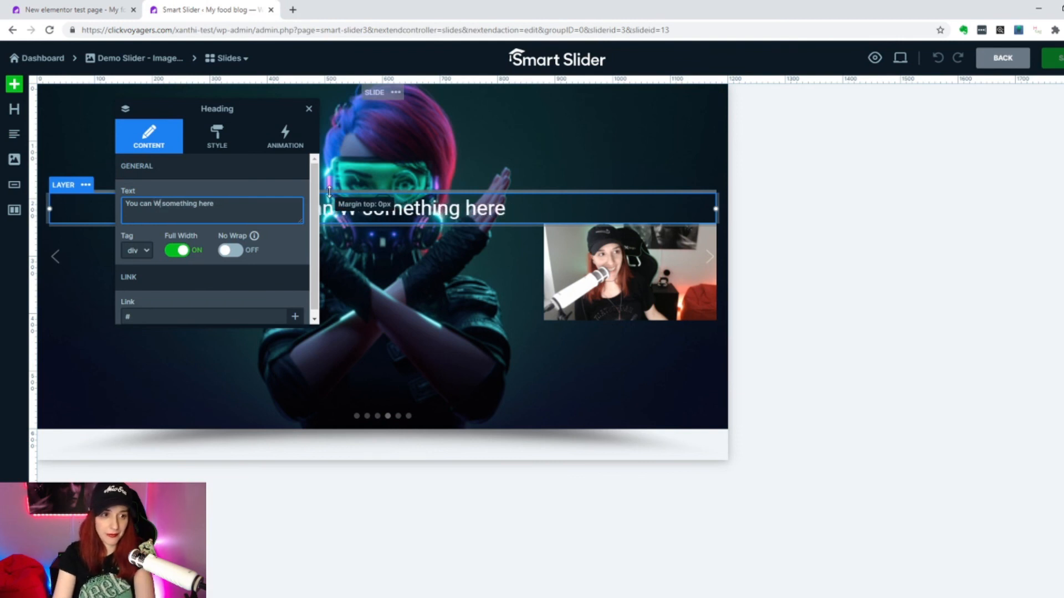
{"action": "key", "text": "BackSpace"}
{"action": "type", "text": "write"}
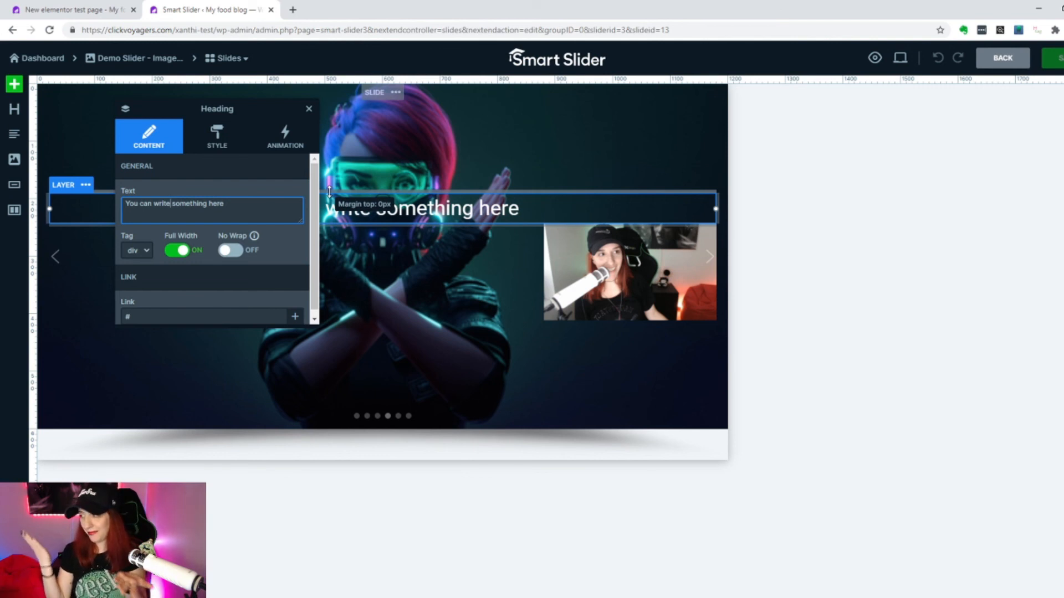
{"action": "scroll", "coordinate": [308, 93], "scroll_direction": "down", "scroll_amount": 1}
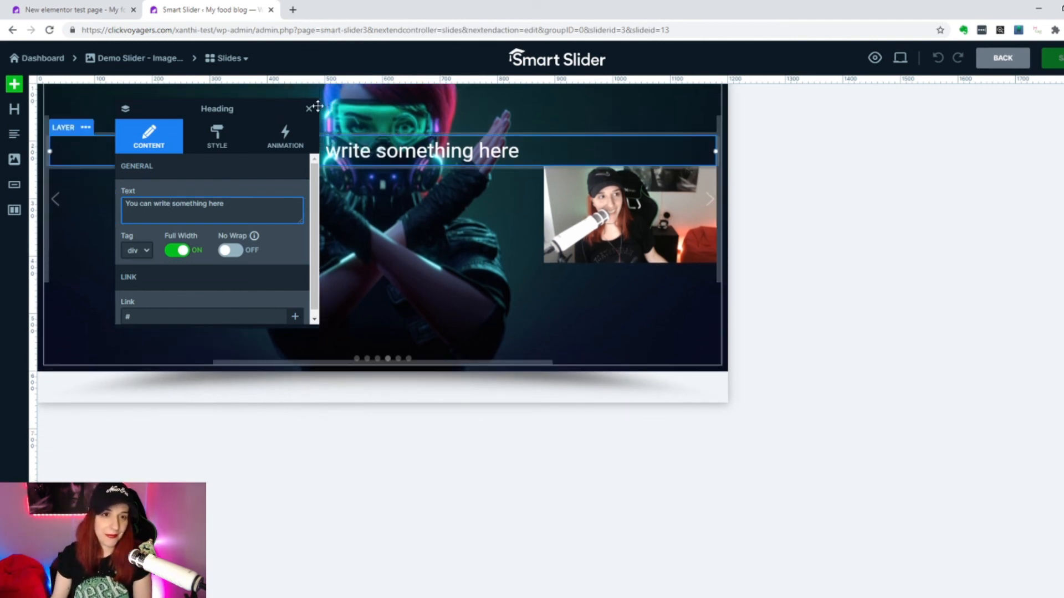
{"action": "left_click", "coordinate": [309, 109]}
{"action": "left_click", "coordinate": [1058, 62]}
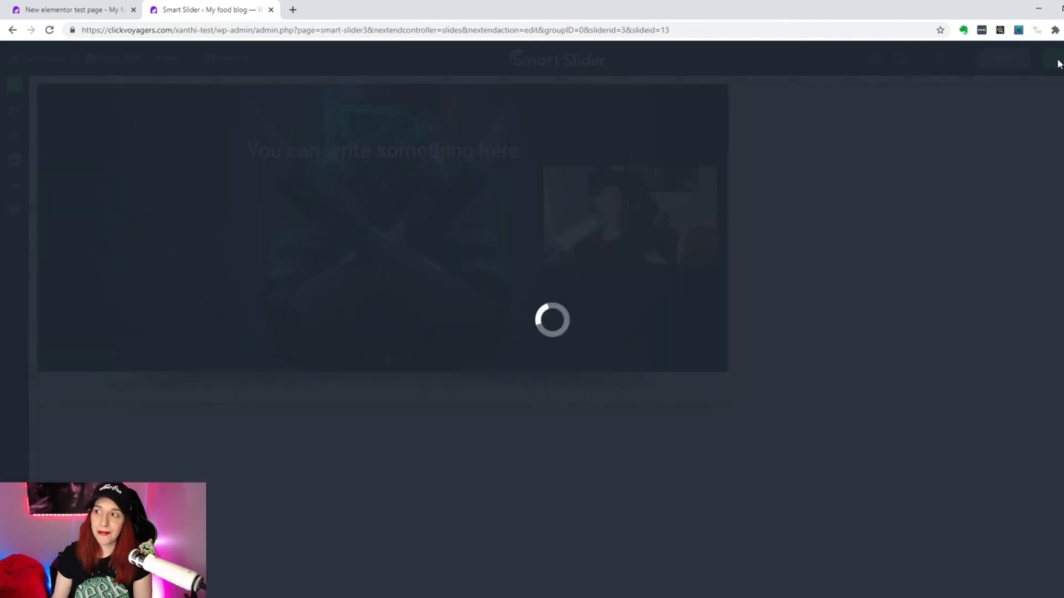
Step: Check the corrected caption on the live test page's slider and return to the page's welcome header
{"action": "left_click", "coordinate": [101, 17]}
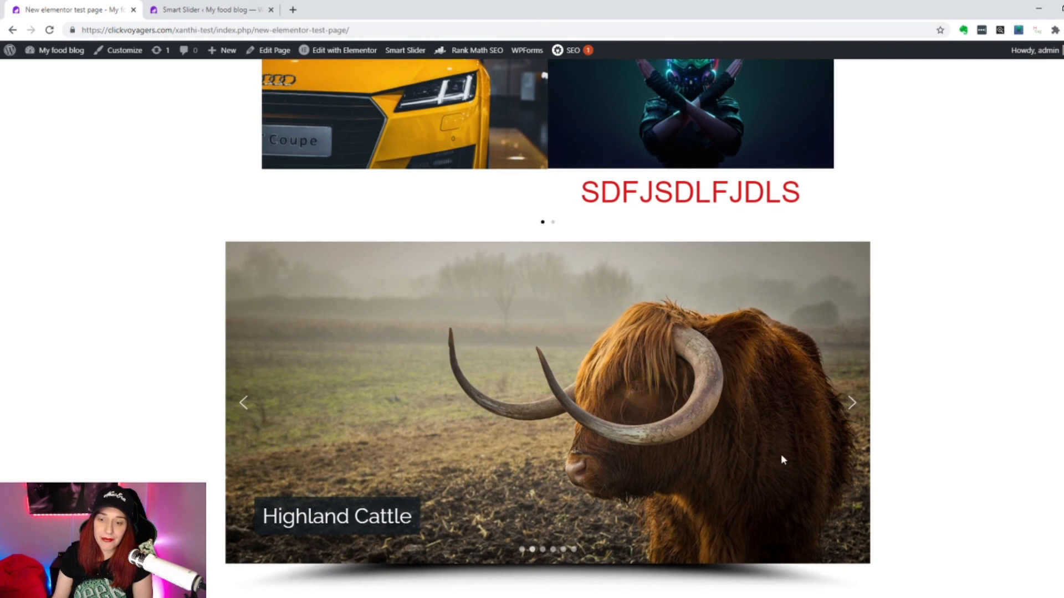
{"action": "left_click", "coordinate": [850, 410]}
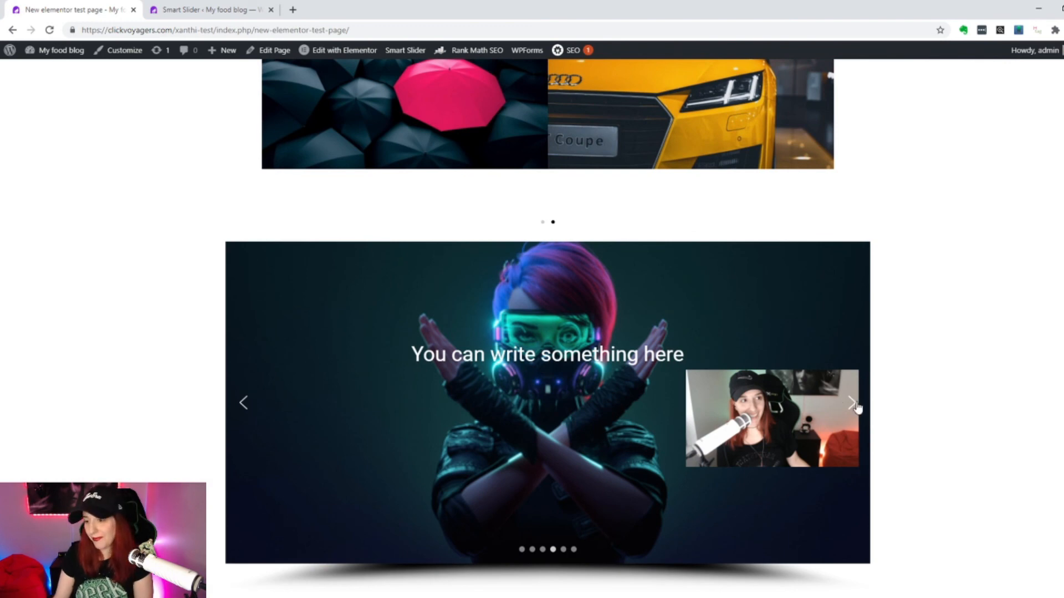
{"action": "left_click", "coordinate": [853, 404]}
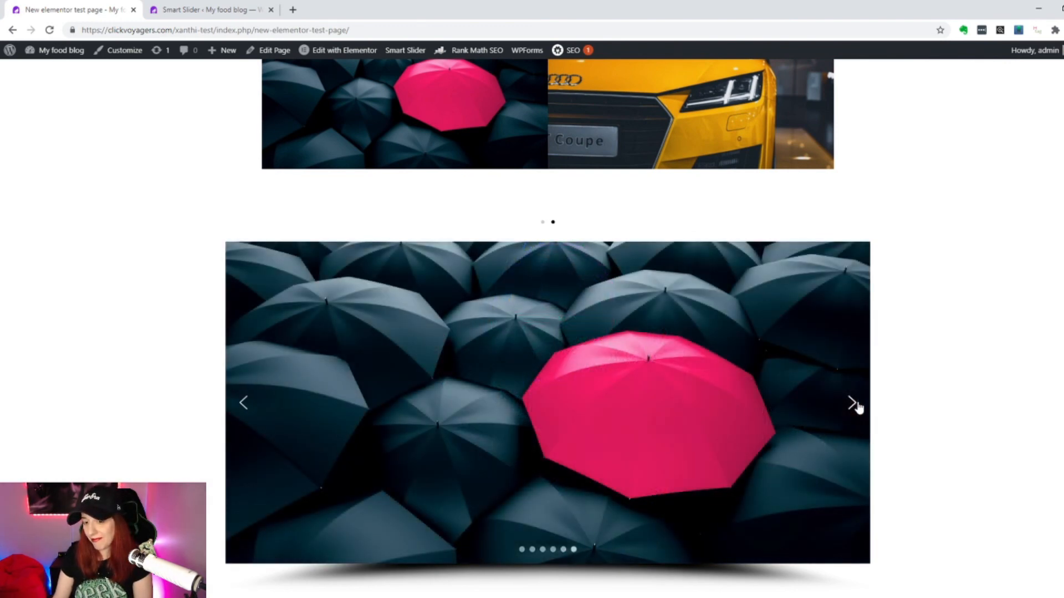
{"action": "scroll", "coordinate": [885, 340], "scroll_direction": "up", "scroll_amount": 15}
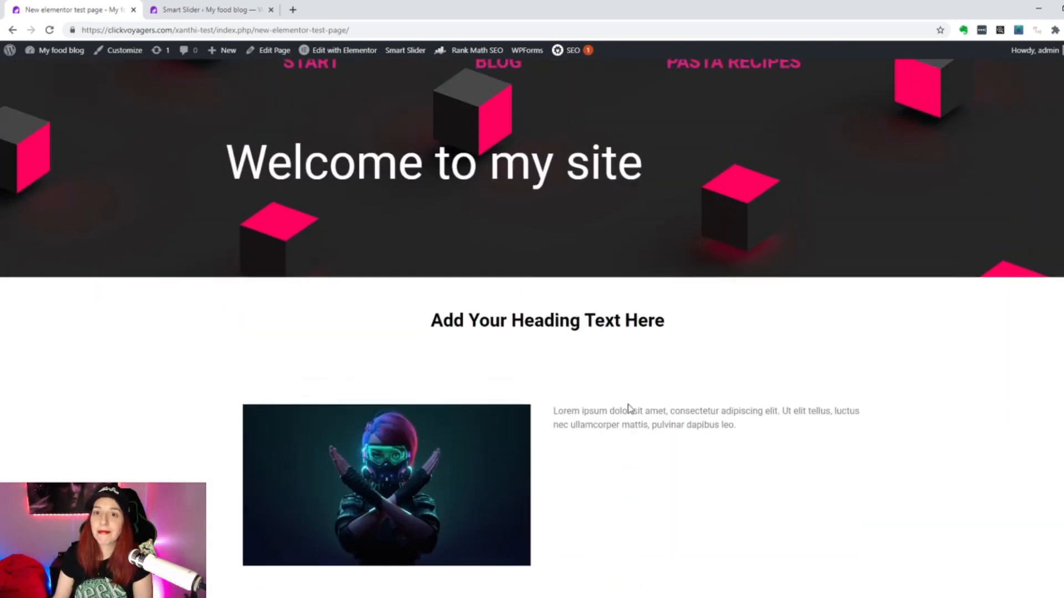